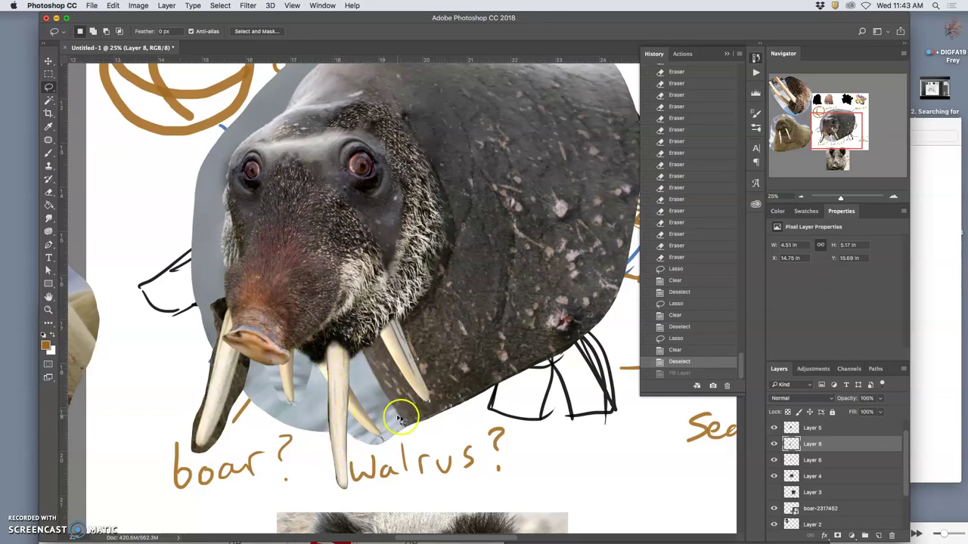
{"action": "scroll", "coordinate": [416, 422], "scroll_direction": "down", "scroll_amount": 1}
{"action": "mouse_move", "coordinate": [393, 537]}
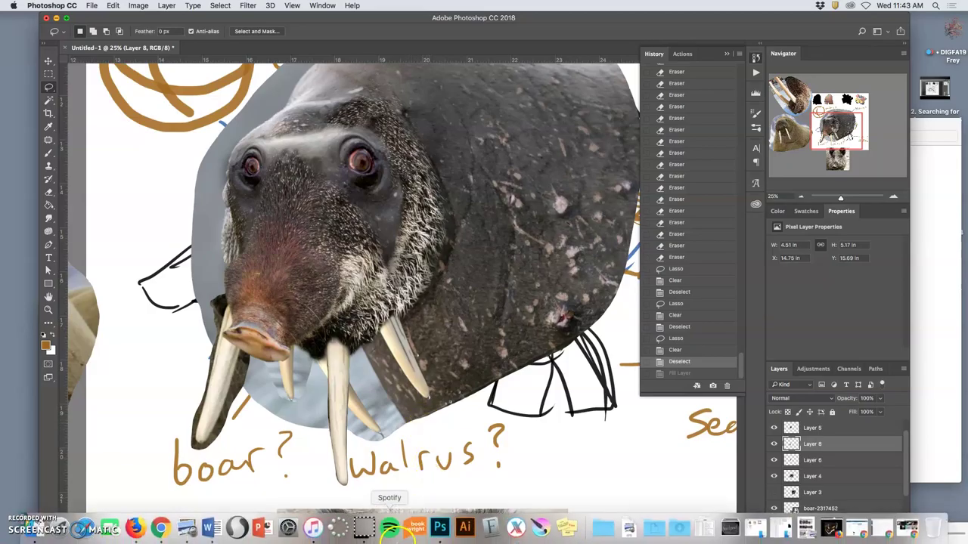
{"action": "left_click", "coordinate": [161, 529]}
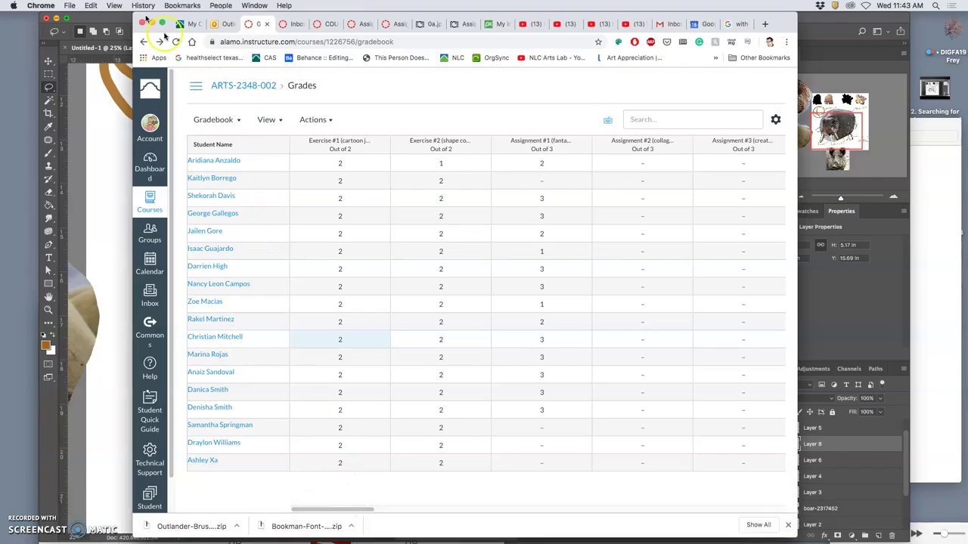
{"action": "left_click", "coordinate": [151, 24]}
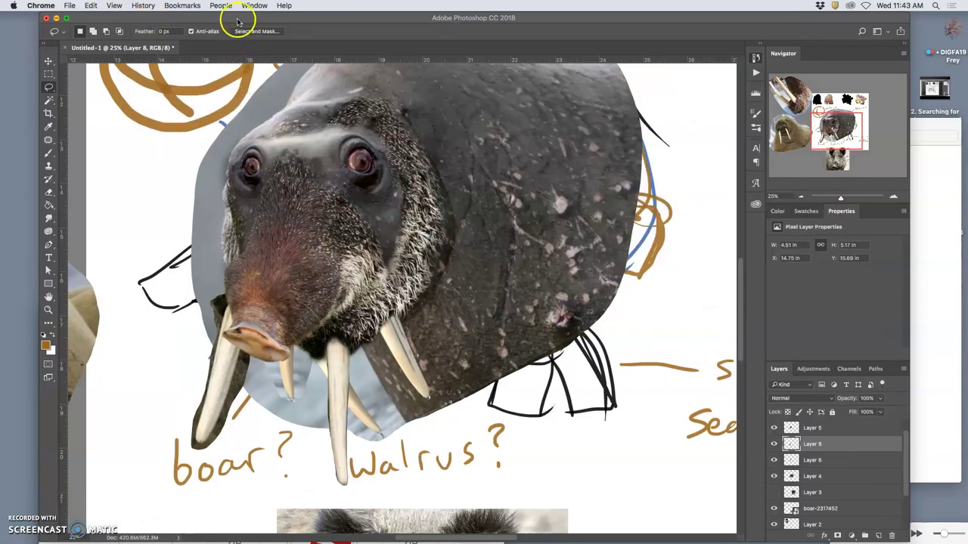
{"action": "left_click", "coordinate": [296, 144]}
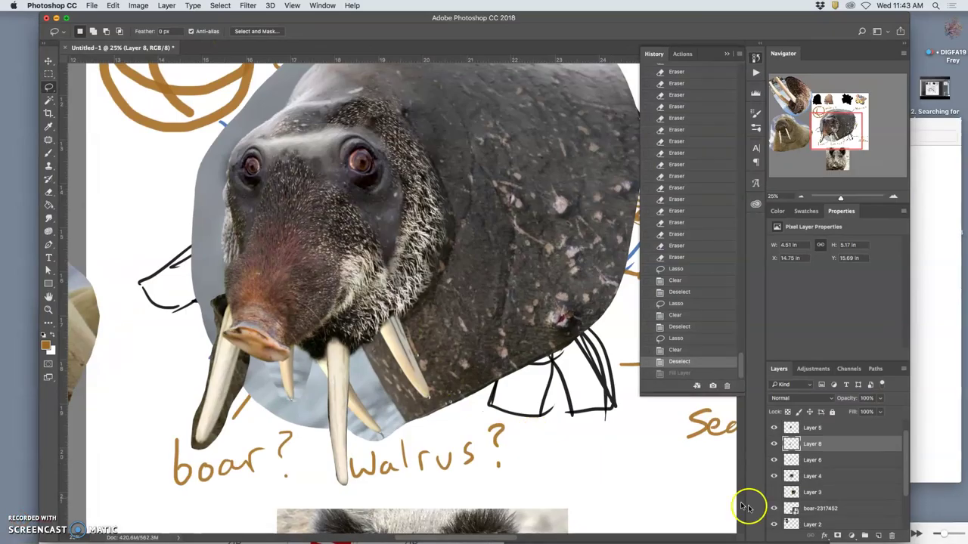
{"action": "left_click", "coordinate": [757, 541]}
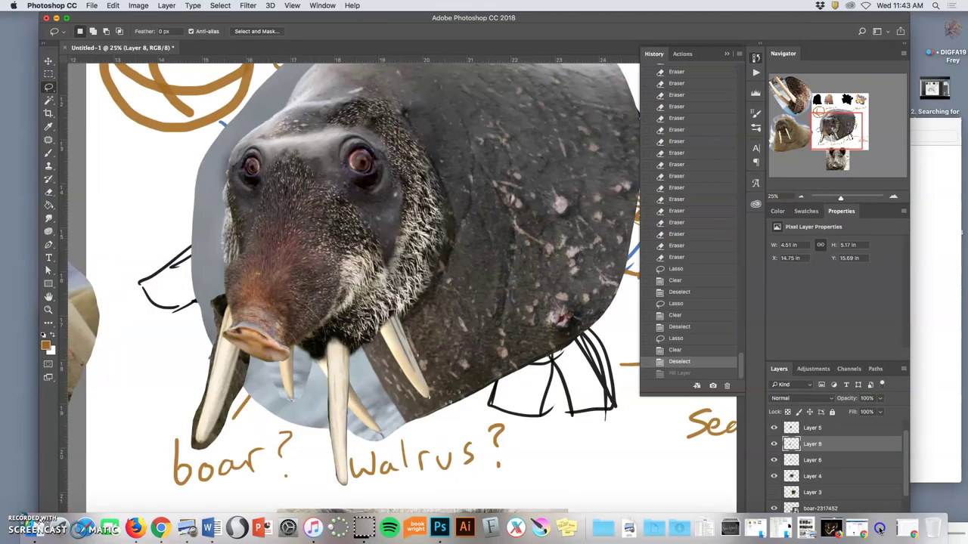
Switch to the Pixabay window in Chrome, search for "antlers" and look through the images
{"action": "left_click", "coordinate": [881, 526]}
{"action": "left_click", "coordinate": [375, 95]}
{"action": "left_click", "coordinate": [469, 29]}
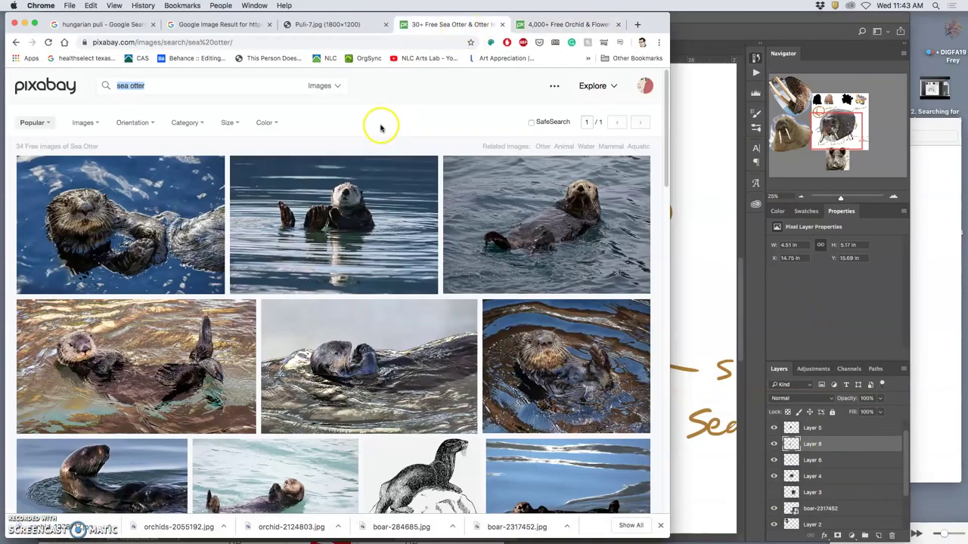
{"action": "triple_click", "coordinate": [150, 93]}
{"action": "left_click_drag", "start_coordinate": [153, 87], "coordinate": [108, 85]}
{"action": "type", "text": "antlers"}
{"action": "key", "text": "Return"}
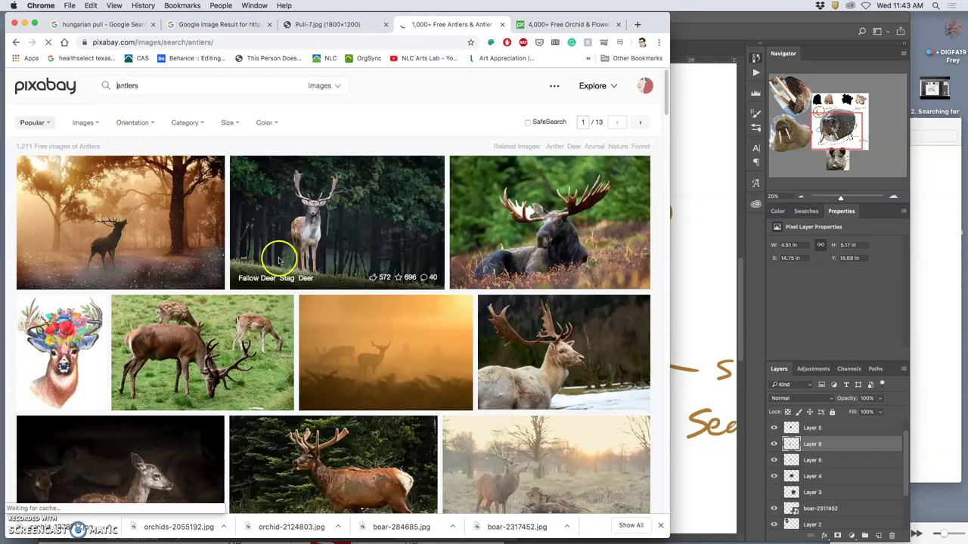
{"action": "scroll", "coordinate": [279, 257], "scroll_direction": "down", "scroll_amount": 5}
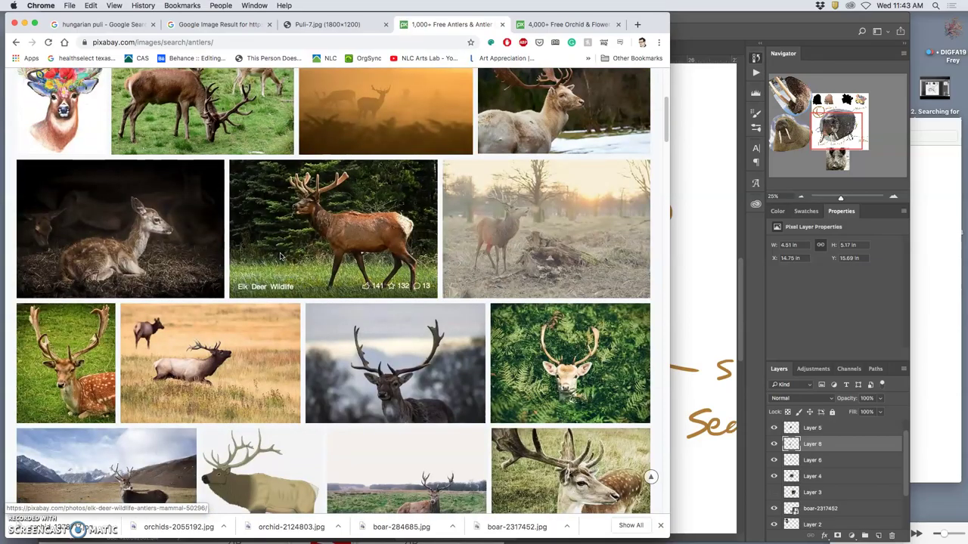
{"action": "scroll", "coordinate": [280, 257], "scroll_direction": "down", "scroll_amount": 5}
{"action": "scroll", "coordinate": [280, 257], "scroll_direction": "down", "scroll_amount": 5}
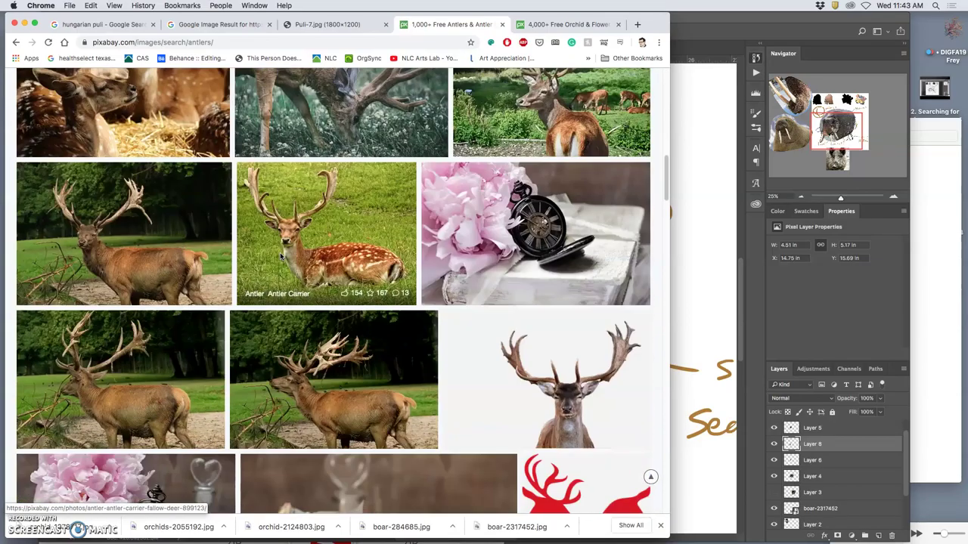
Search Pixabay for "rams horns"
{"action": "scroll", "coordinate": [279, 257], "scroll_direction": "up", "scroll_amount": 15}
{"action": "double_click", "coordinate": [127, 86]}
{"action": "type", "text": "rams horns"}
{"action": "left_click", "coordinate": [105, 87]}
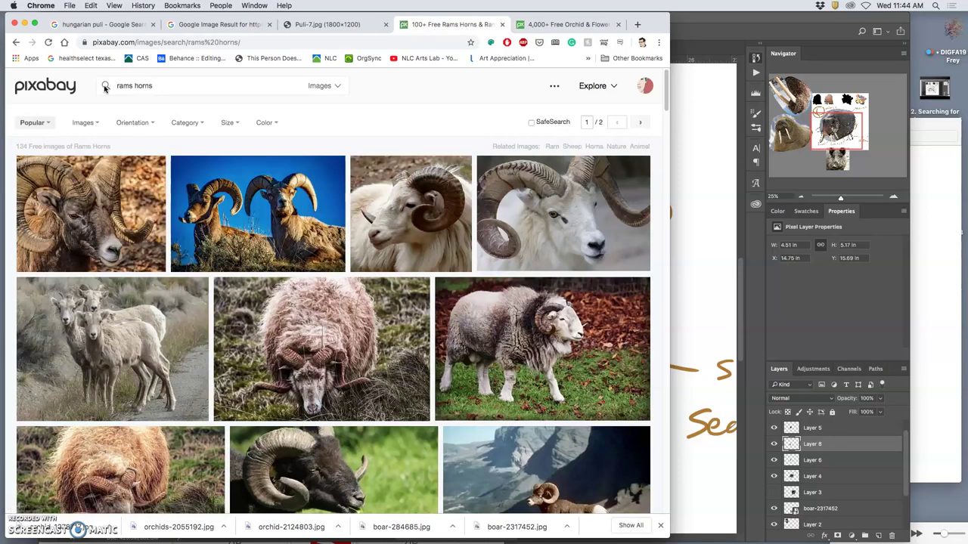
Open the photo of two bighorn sheep against deep blue sky and the single big horn ram on green in new tabs
{"action": "right_click", "coordinate": [282, 198]}
{"action": "left_click", "coordinate": [302, 203]}
{"action": "scroll", "coordinate": [307, 239], "scroll_direction": "down", "scroll_amount": 2}
{"action": "scroll", "coordinate": [306, 239], "scroll_direction": "up", "scroll_amount": 2}
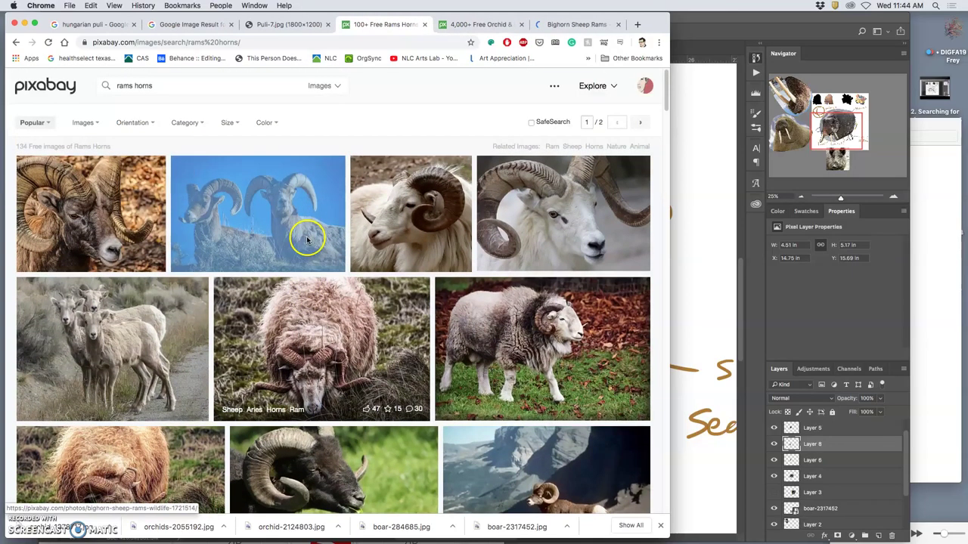
{"action": "scroll", "coordinate": [307, 230], "scroll_direction": "down", "scroll_amount": 5}
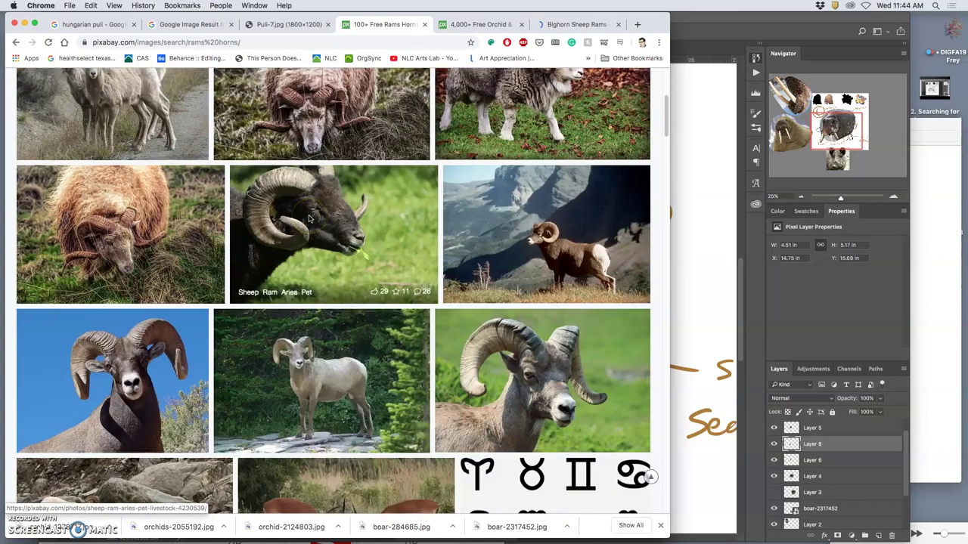
{"action": "scroll", "coordinate": [309, 219], "scroll_direction": "down", "scroll_amount": 2}
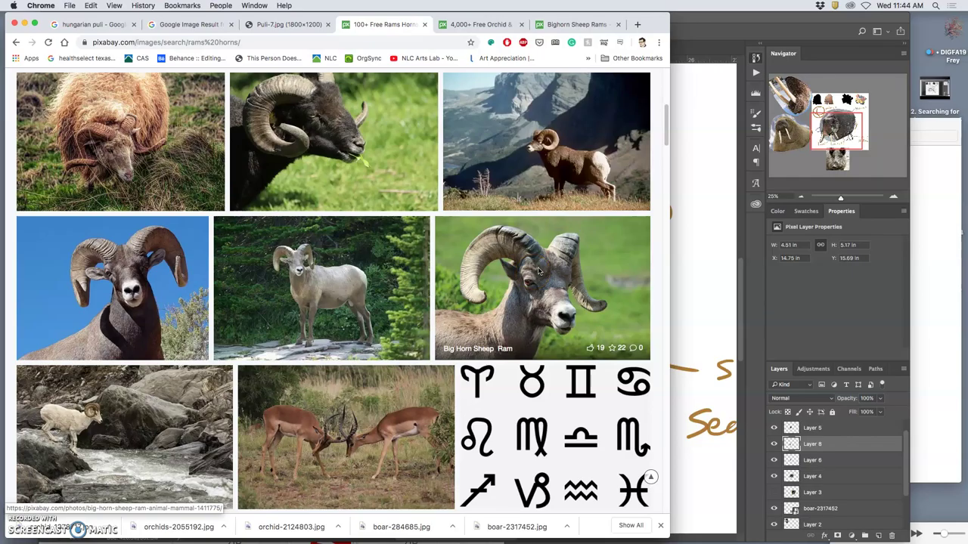
{"action": "right_click", "coordinate": [538, 270]}
{"action": "left_click", "coordinate": [558, 273]}
Look further through the rams horns images and open the photo of three bighorn sheep standing together in a new tab
{"action": "scroll", "coordinate": [516, 273], "scroll_direction": "down", "scroll_amount": 3}
{"action": "scroll", "coordinate": [516, 274], "scroll_direction": "down", "scroll_amount": 6}
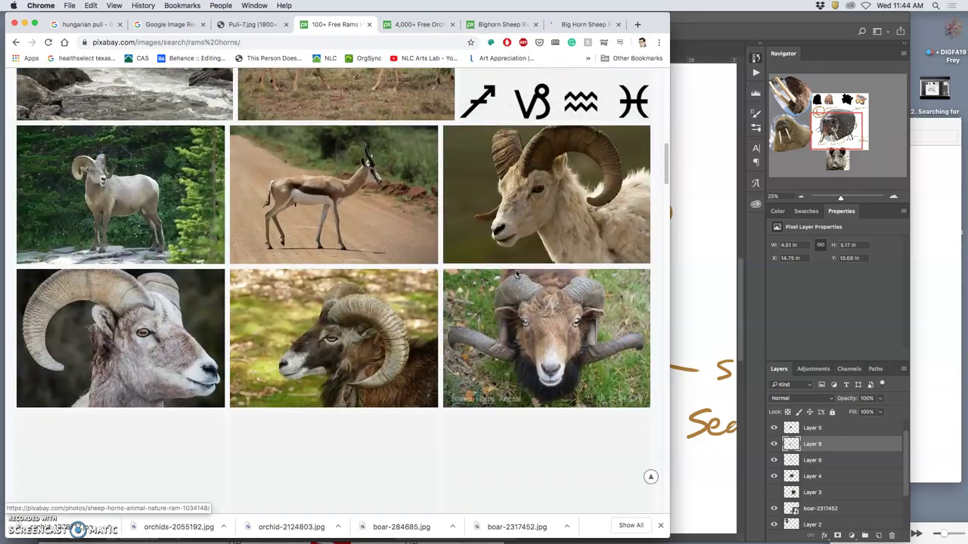
{"action": "scroll", "coordinate": [516, 273], "scroll_direction": "down", "scroll_amount": 5}
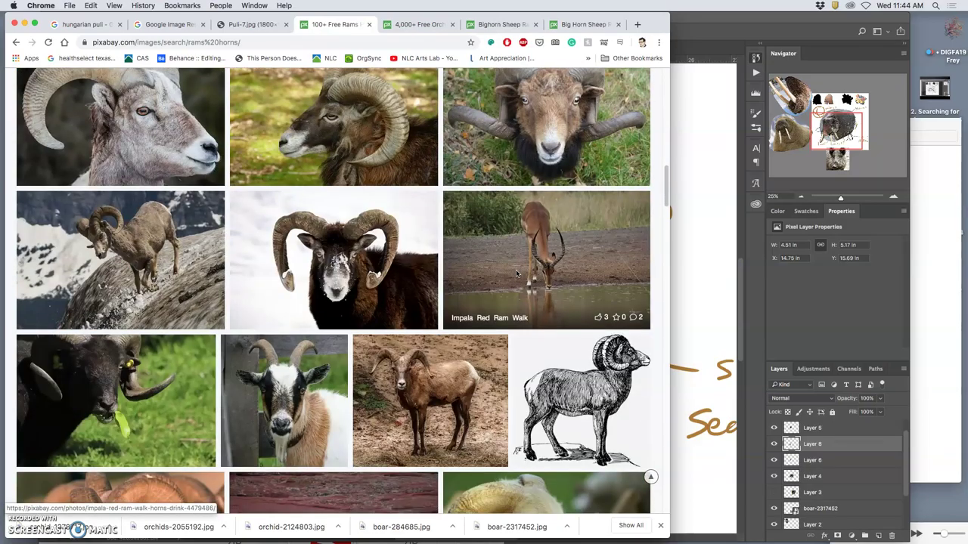
{"action": "scroll", "coordinate": [515, 270], "scroll_direction": "down", "scroll_amount": 4}
{"action": "scroll", "coordinate": [517, 273], "scroll_direction": "down", "scroll_amount": 7}
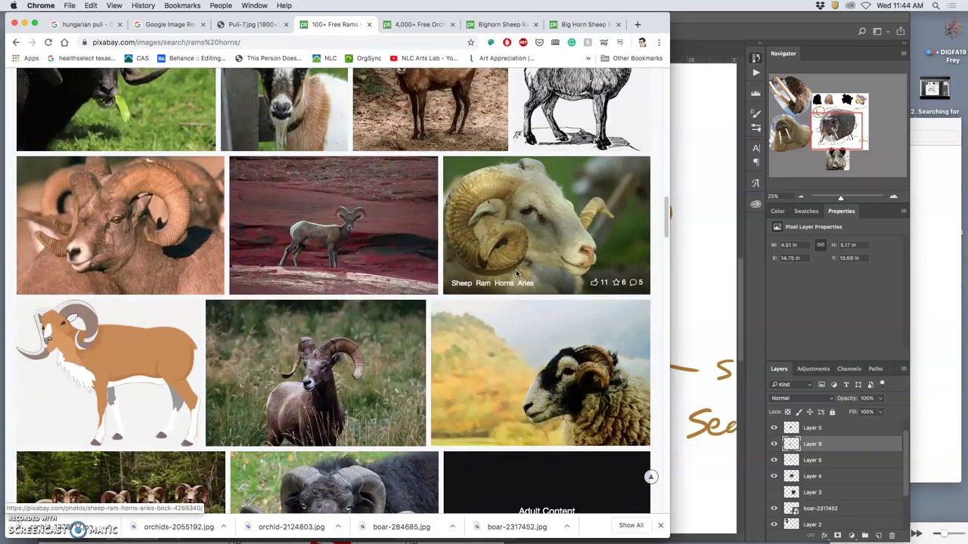
{"action": "scroll", "coordinate": [515, 269], "scroll_direction": "down", "scroll_amount": 6}
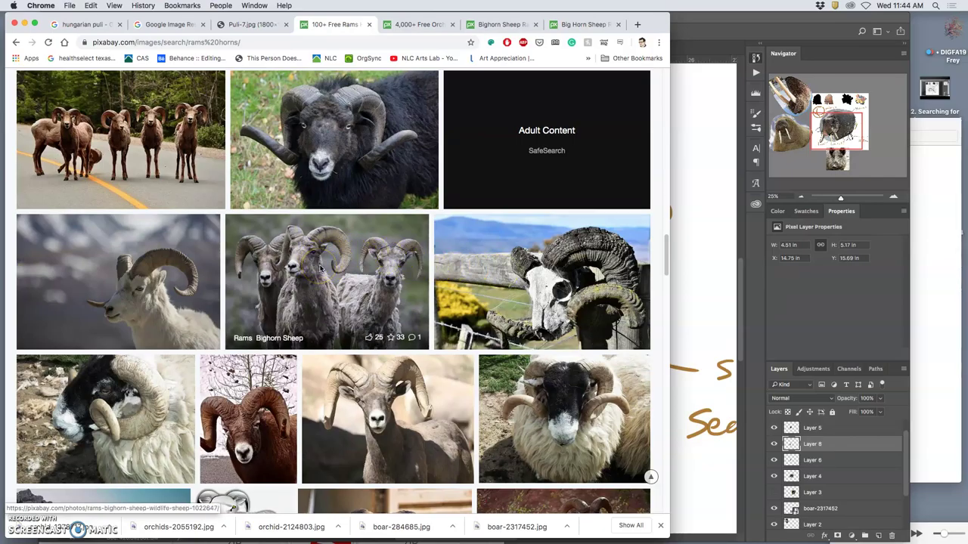
{"action": "scroll", "coordinate": [320, 269], "scroll_direction": "down", "scroll_amount": 5}
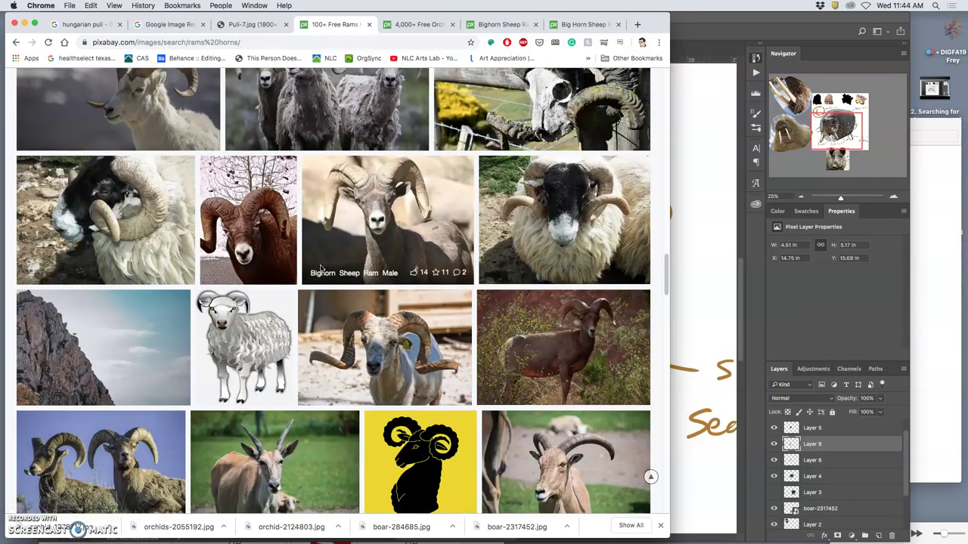
{"action": "scroll", "coordinate": [320, 269], "scroll_direction": "down", "scroll_amount": 5}
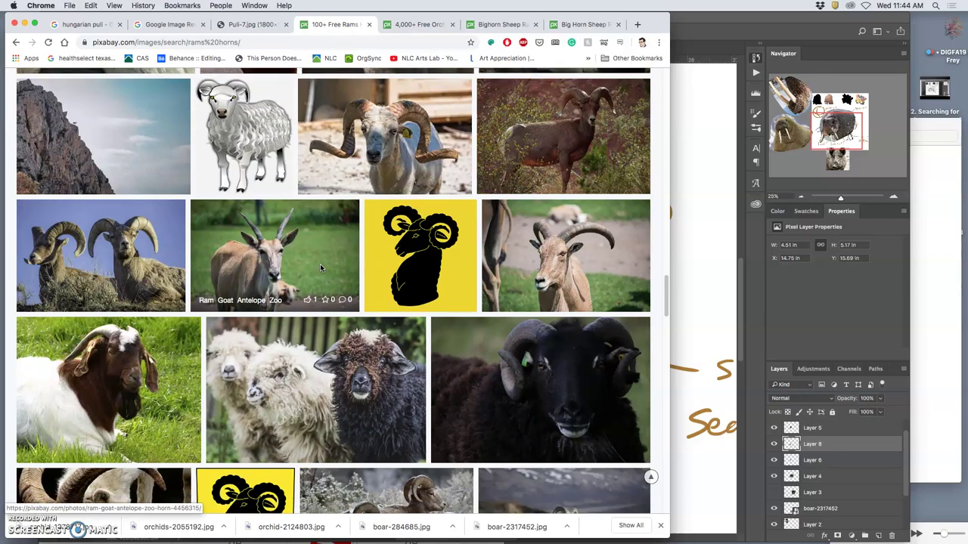
{"action": "scroll", "coordinate": [319, 263], "scroll_direction": "up", "scroll_amount": 7}
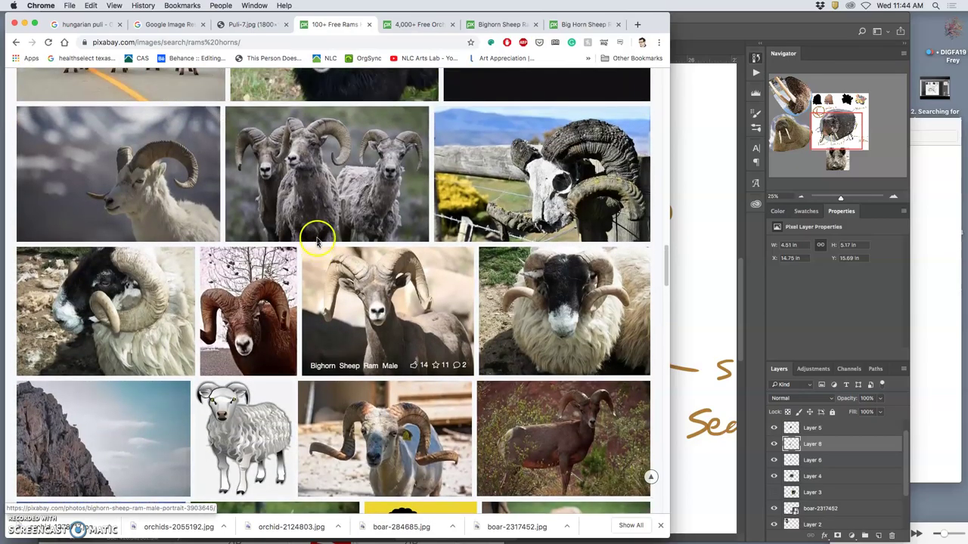
{"action": "right_click", "coordinate": [310, 157]}
{"action": "left_click", "coordinate": [333, 161]}
Open the photo of two big horn rams resting against a blue sky, beside the antelope image, in a new tab
{"action": "scroll", "coordinate": [363, 264], "scroll_direction": "down", "scroll_amount": 4}
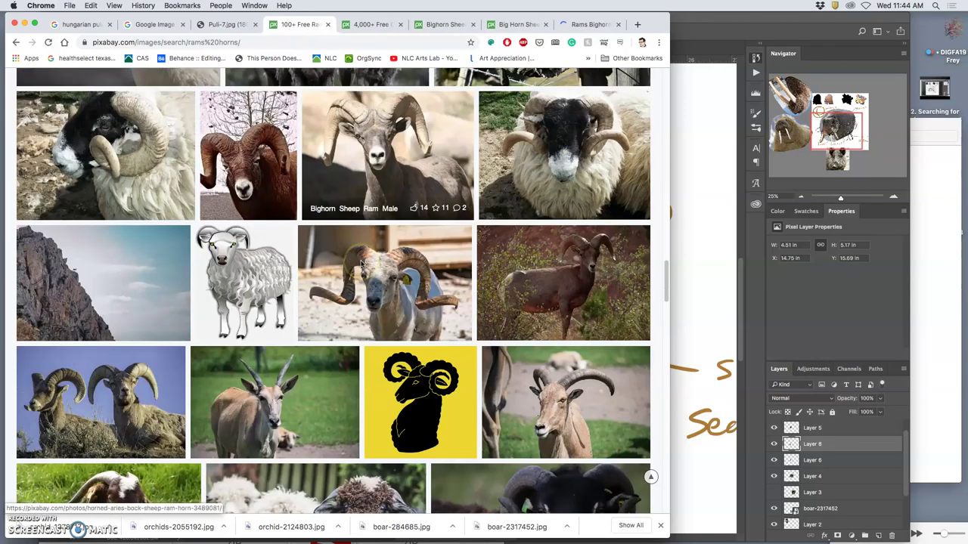
{"action": "scroll", "coordinate": [361, 262], "scroll_direction": "down", "scroll_amount": 6}
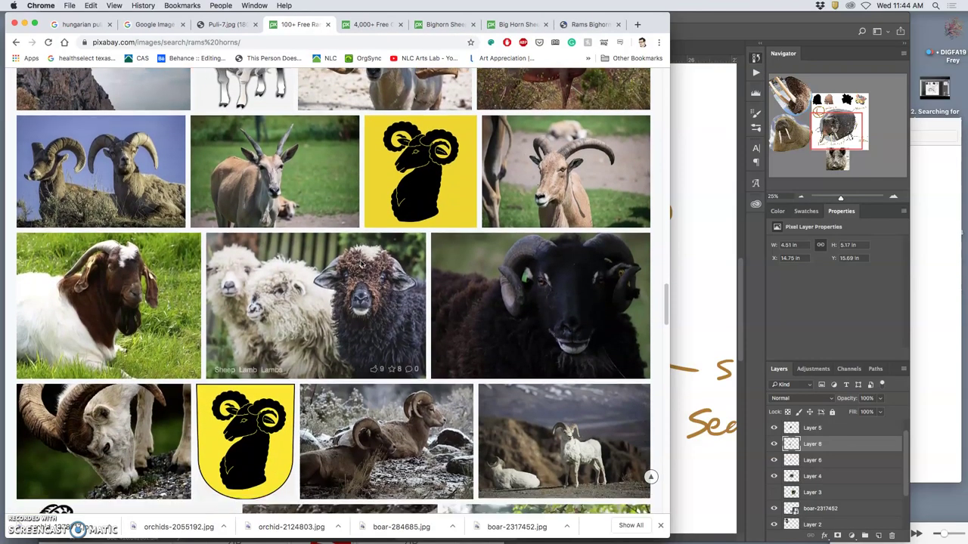
{"action": "scroll", "coordinate": [360, 261], "scroll_direction": "down", "scroll_amount": 2}
{"action": "scroll", "coordinate": [361, 264], "scroll_direction": "up", "scroll_amount": 1}
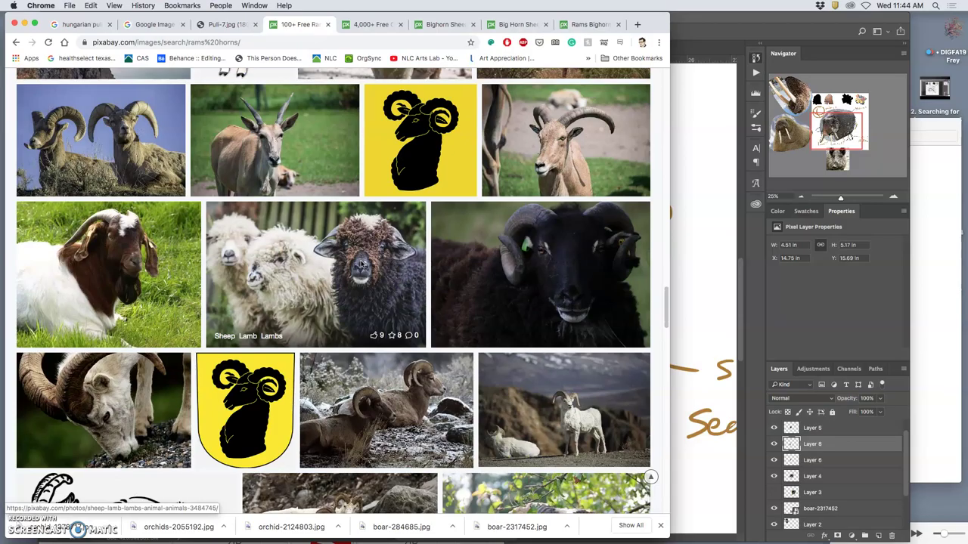
{"action": "right_click", "coordinate": [125, 113]}
{"action": "left_click", "coordinate": [130, 130]}
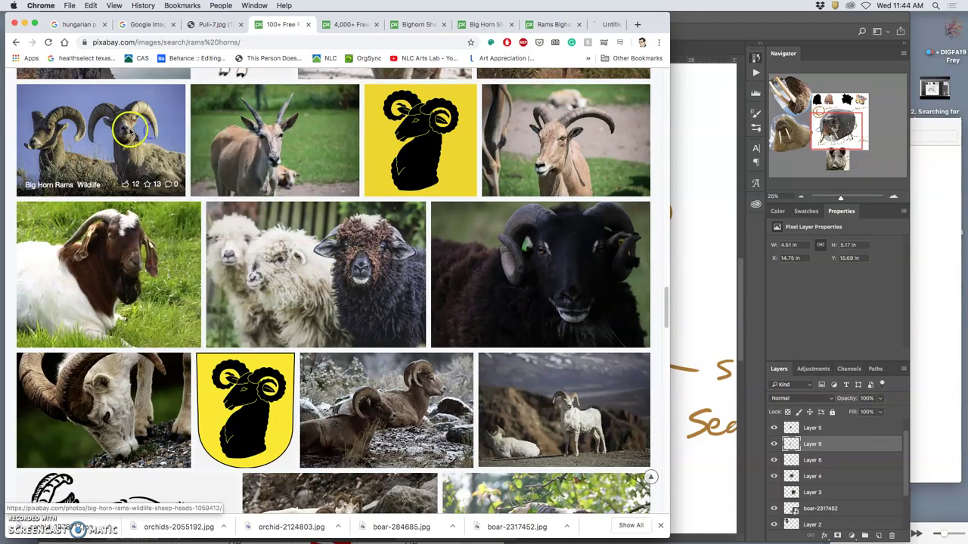
Download the photo of the two resting big horn rams from its Pixabay page
{"action": "scroll", "coordinate": [288, 228], "scroll_direction": "down", "scroll_amount": 12}
{"action": "scroll", "coordinate": [288, 229], "scroll_direction": "down", "scroll_amount": 16}
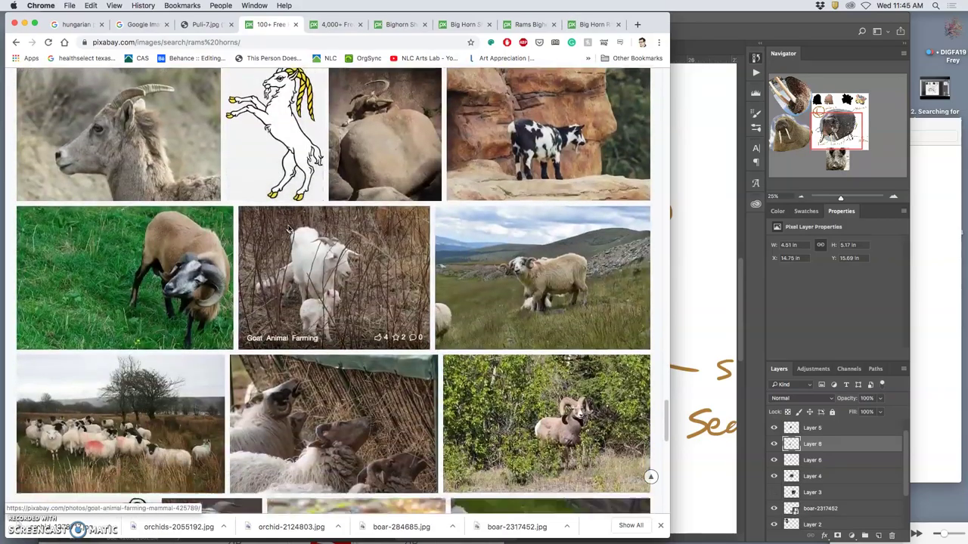
{"action": "scroll", "coordinate": [288, 228], "scroll_direction": "down", "scroll_amount": 15}
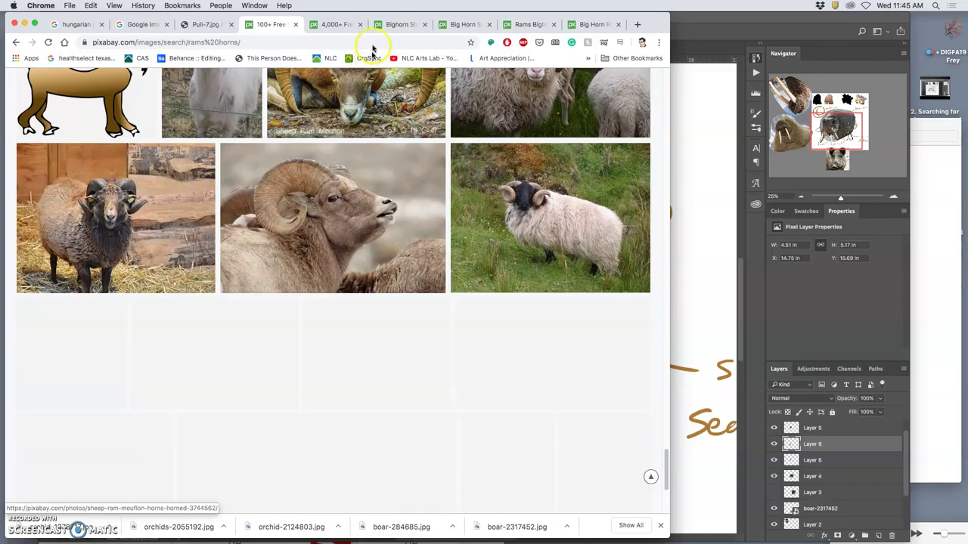
{"action": "left_click", "coordinate": [597, 24]}
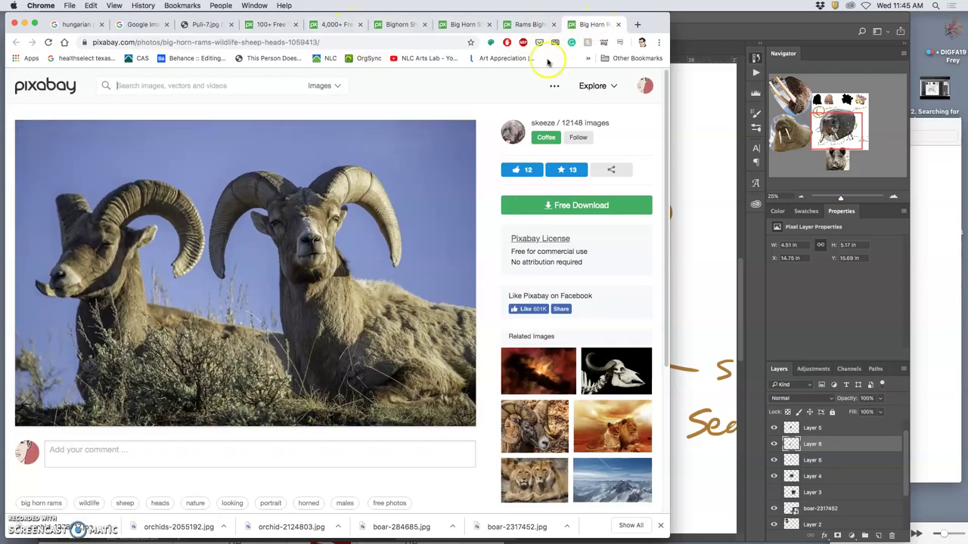
{"action": "left_click", "coordinate": [552, 205]}
{"action": "left_click", "coordinate": [515, 281]}
{"action": "left_click", "coordinate": [525, 301]}
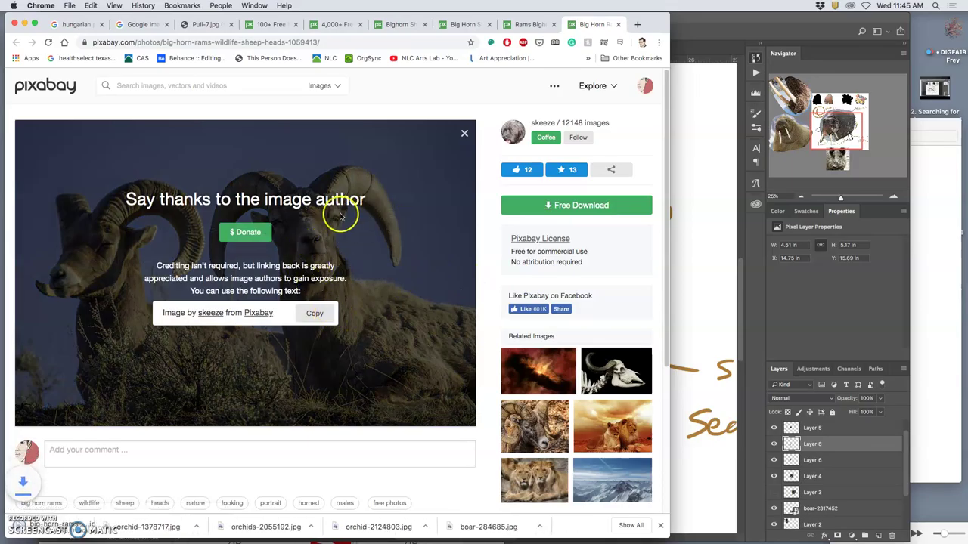
Download the close-up photo of the single big horn sheep on a green background from its Pixabay page
{"action": "left_click", "coordinate": [535, 28]}
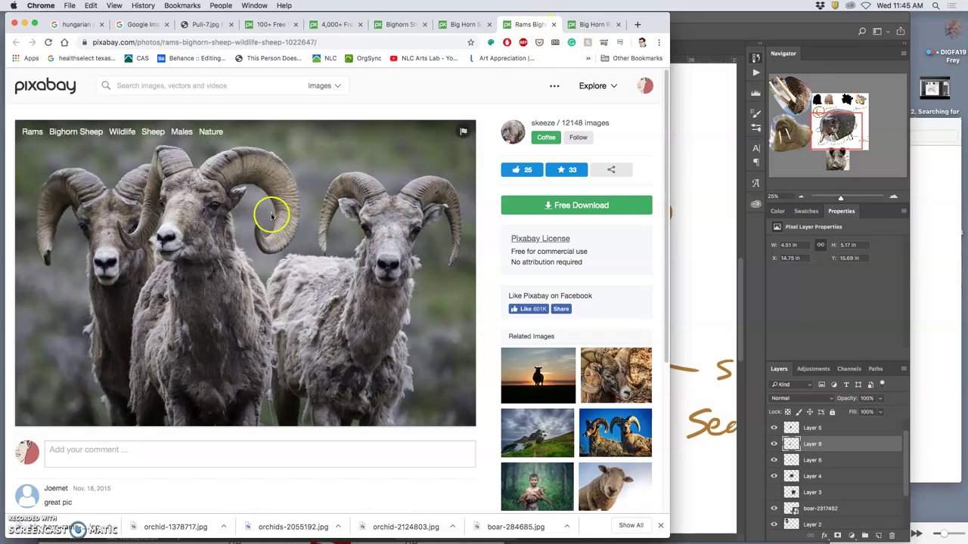
{"action": "left_click", "coordinate": [469, 27]}
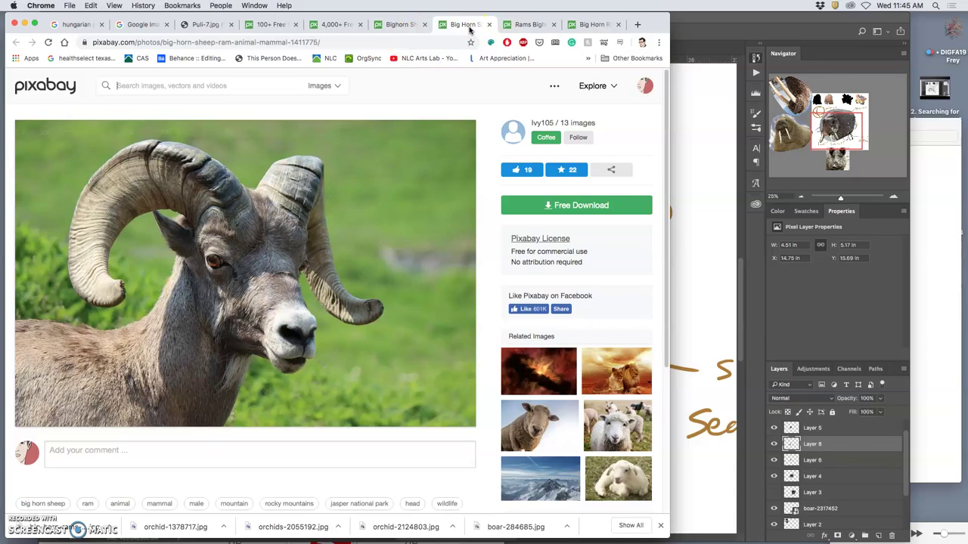
{"action": "left_click", "coordinate": [574, 207]}
{"action": "left_click", "coordinate": [515, 281]}
{"action": "left_click", "coordinate": [526, 300]}
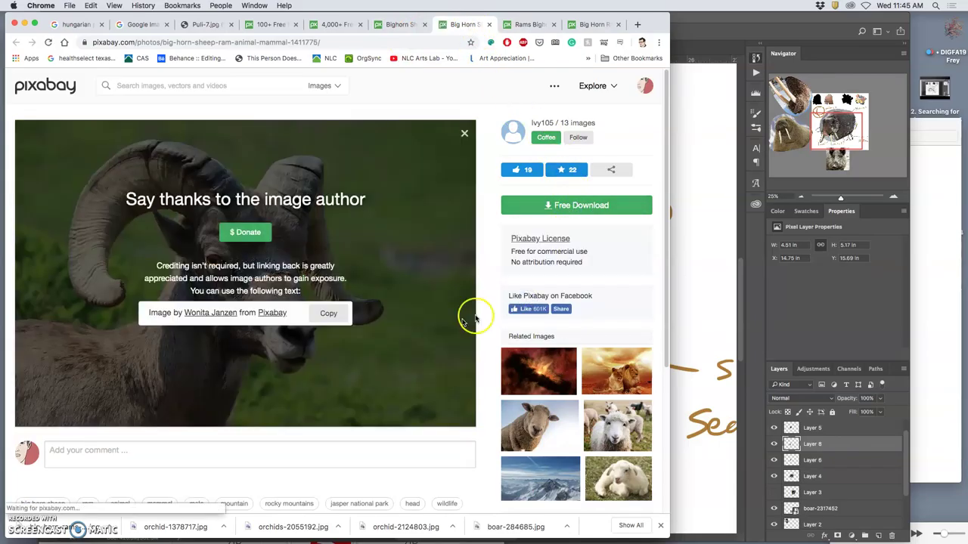
Move both downloaded bighorn photos from Downloads into the snout folder and line up the big horn sheep file beside the boar images
{"action": "left_click", "coordinate": [24, 24]}
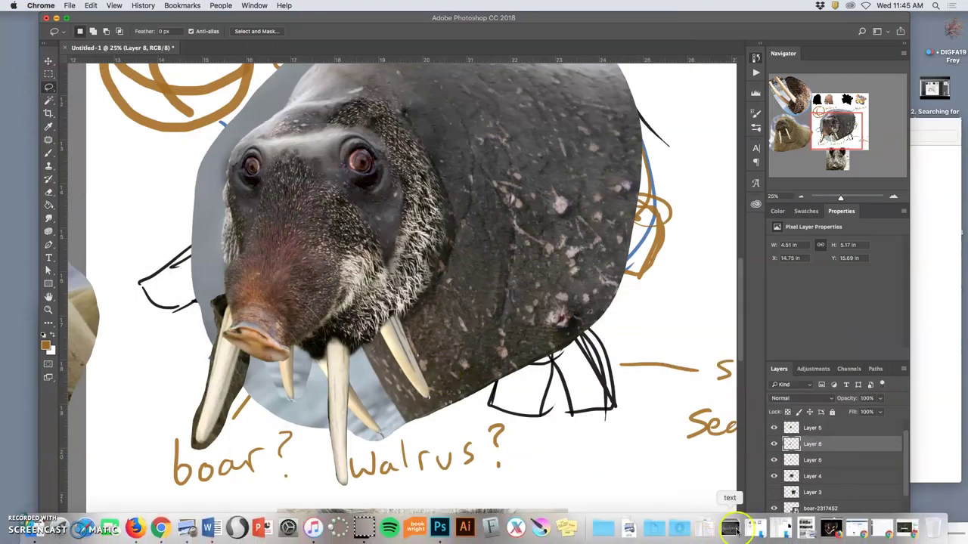
{"action": "left_click", "coordinate": [683, 531]}
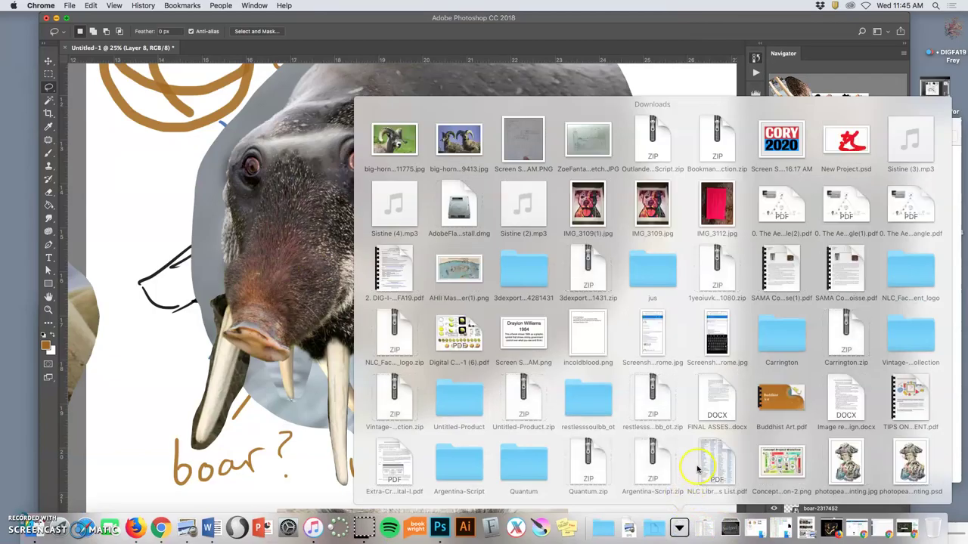
{"action": "left_click_drag", "start_coordinate": [477, 155], "coordinate": [930, 219]}
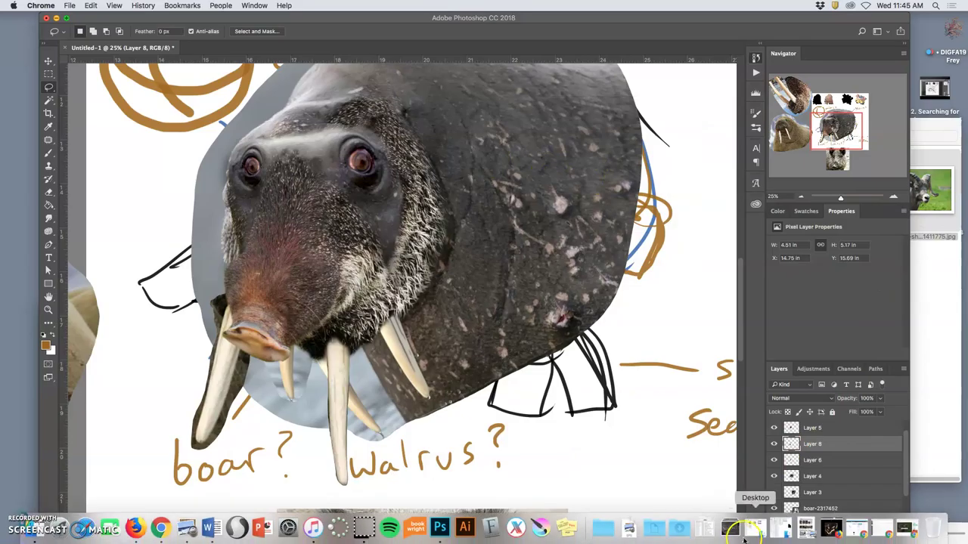
{"action": "left_click", "coordinate": [683, 532]}
{"action": "left_click_drag", "start_coordinate": [446, 135], "coordinate": [842, 297]}
{"action": "left_click", "coordinate": [937, 297]}
{"action": "left_click_drag", "start_coordinate": [904, 198], "coordinate": [811, 206]}
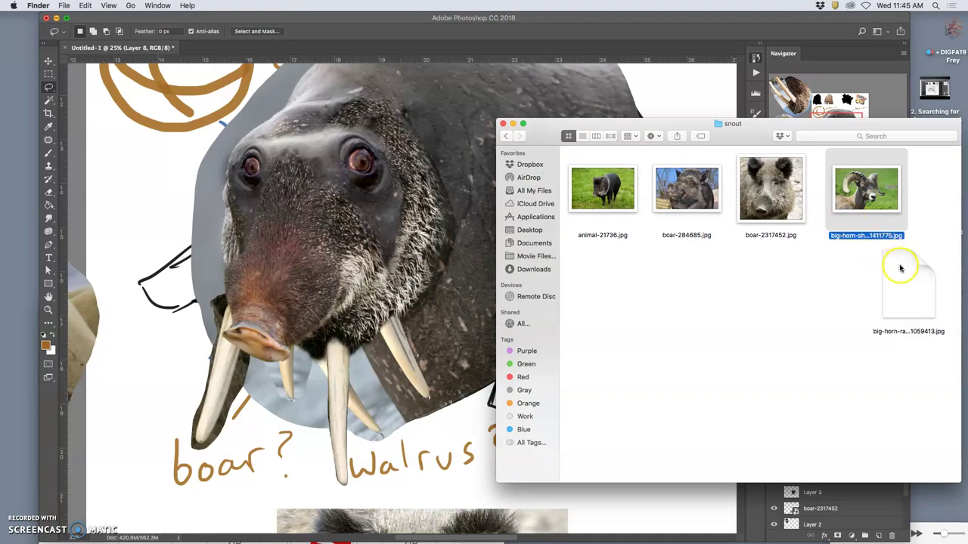
Place the big-horn-sheep photo in the collage, flip it horizontally, scale it to 58.9%, and position it behind the boar's face
{"action": "left_click_drag", "start_coordinate": [877, 195], "coordinate": [379, 303]}
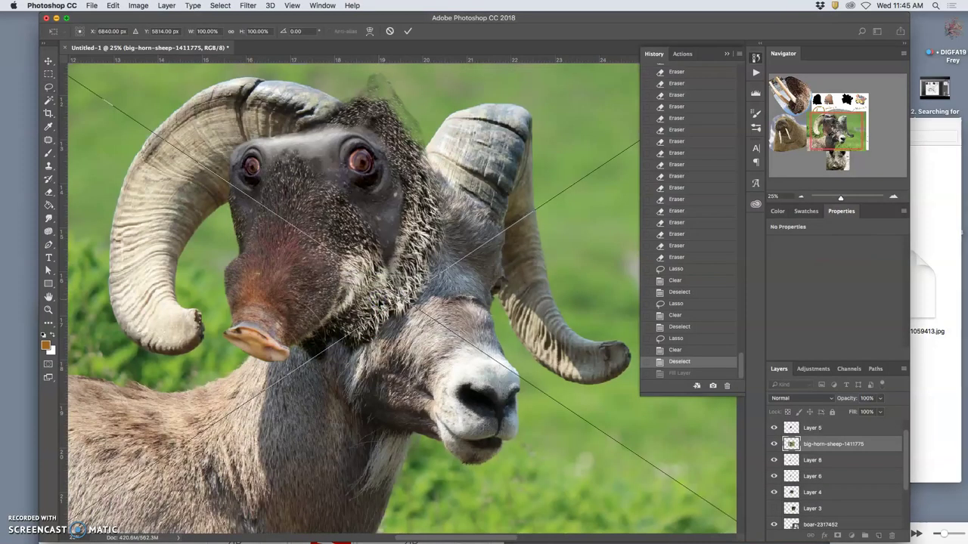
{"action": "key", "text": "super+minus"}
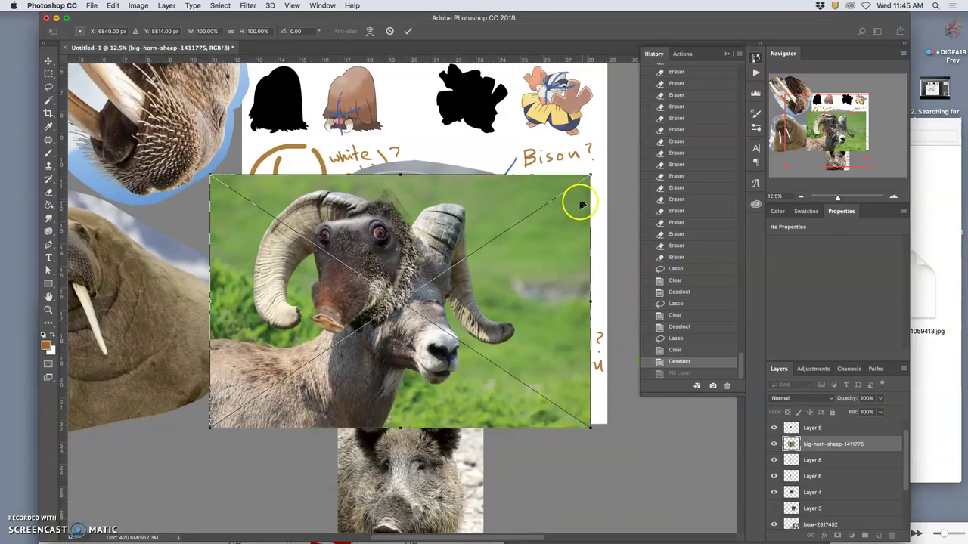
{"action": "right_click", "coordinate": [547, 229]}
{"action": "left_click", "coordinate": [560, 342]}
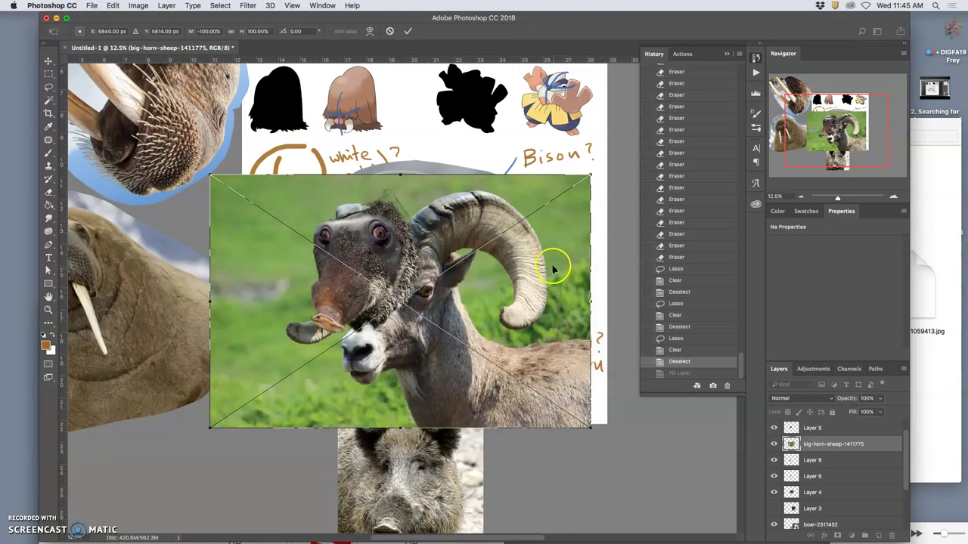
{"action": "left_click_drag", "start_coordinate": [591, 177], "coordinate": [425, 265]}
{"action": "left_click_drag", "start_coordinate": [385, 326], "coordinate": [419, 264]}
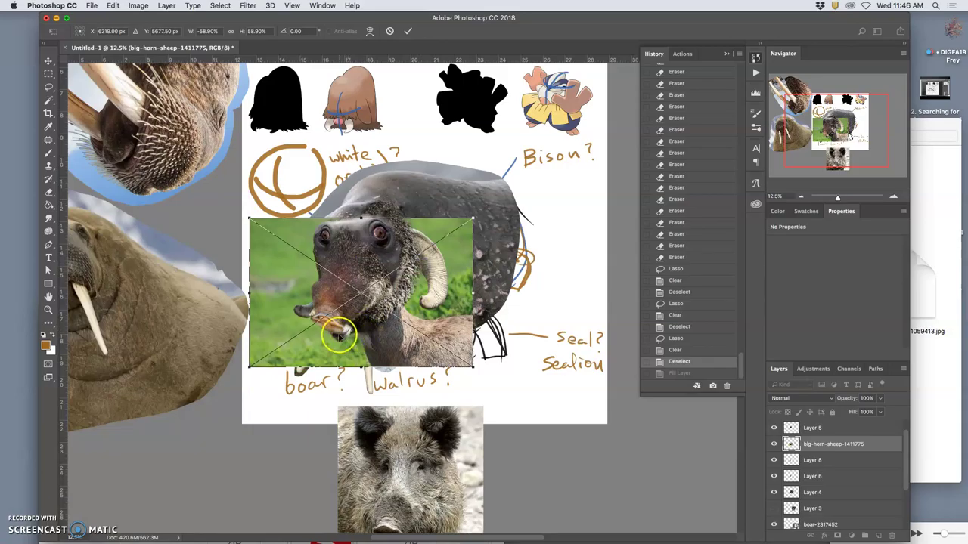
{"action": "key", "text": "Return"}
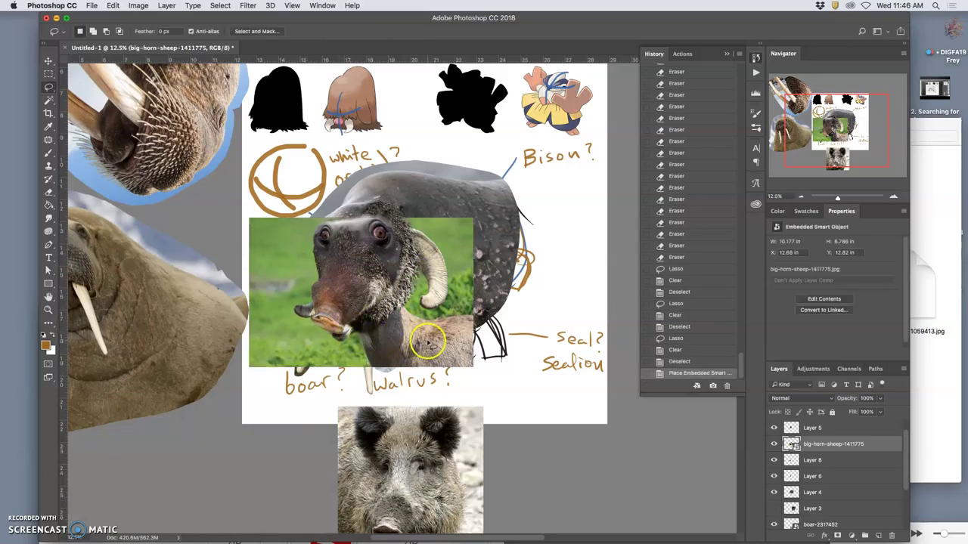
Warp the placed sheep photo so its mouth sits beneath the boar snout and its horns curve outward on both sides
{"action": "scroll", "coordinate": [427, 342], "scroll_direction": "up", "scroll_amount": 1}
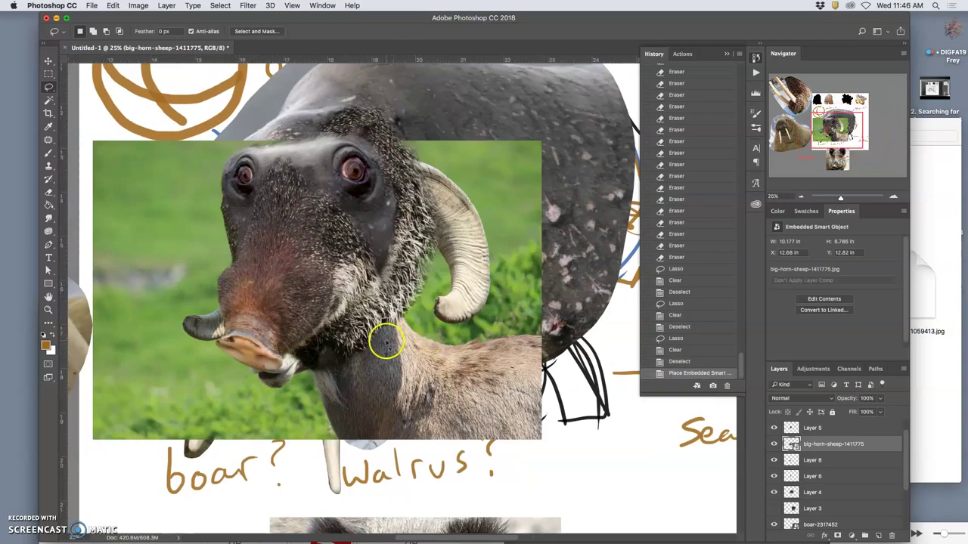
{"action": "key", "text": "super+t"}
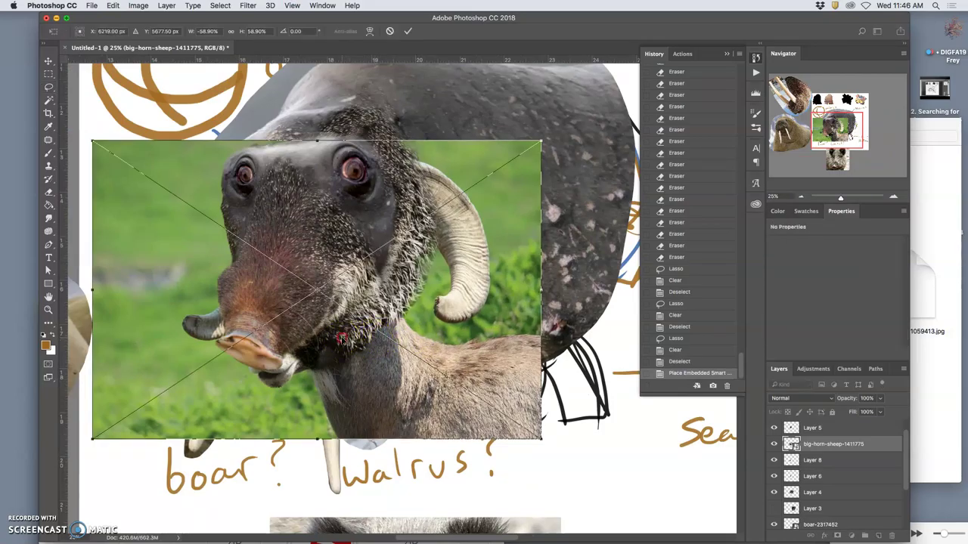
{"action": "right_click", "coordinate": [342, 338]}
{"action": "left_click", "coordinate": [367, 401]}
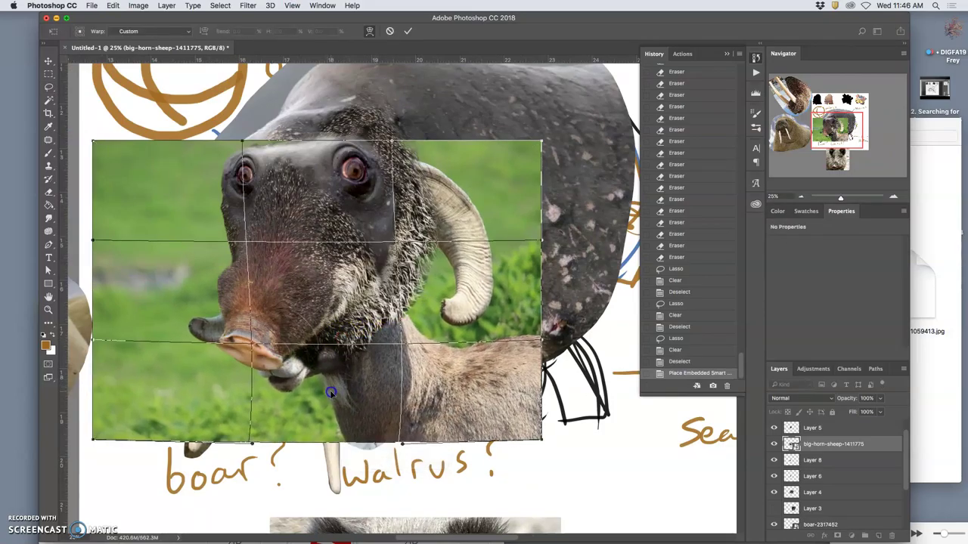
{"action": "left_click_drag", "start_coordinate": [222, 391], "coordinate": [198, 389]}
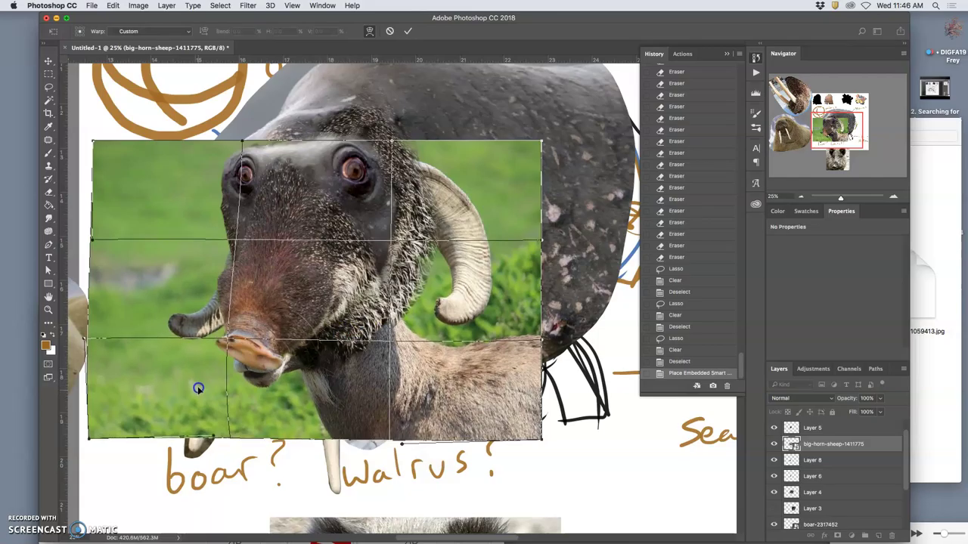
{"action": "left_click_drag", "start_coordinate": [169, 309], "coordinate": [146, 283]}
{"action": "left_click_drag", "start_coordinate": [406, 406], "coordinate": [427, 432]}
{"action": "left_click_drag", "start_coordinate": [131, 378], "coordinate": [130, 377]}
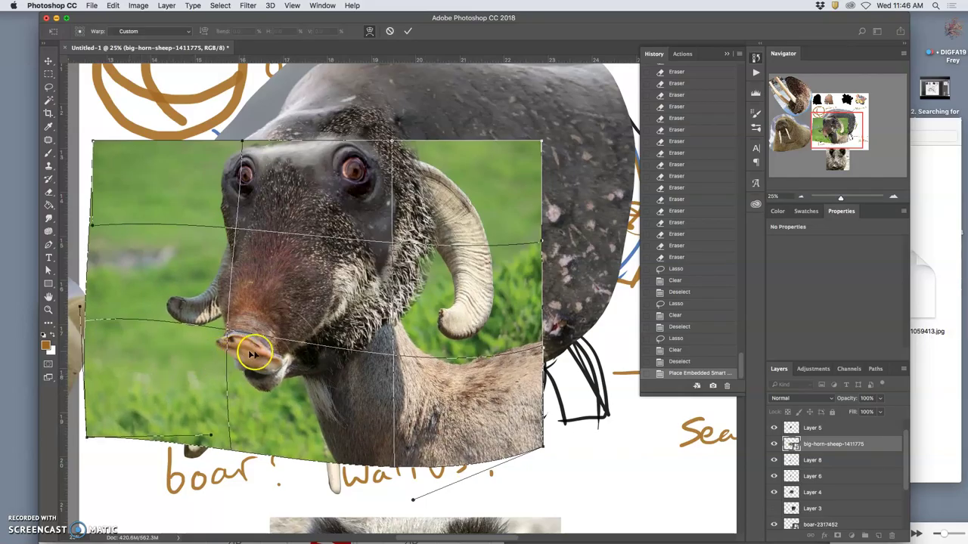
{"action": "left_click_drag", "start_coordinate": [311, 374], "coordinate": [335, 372]}
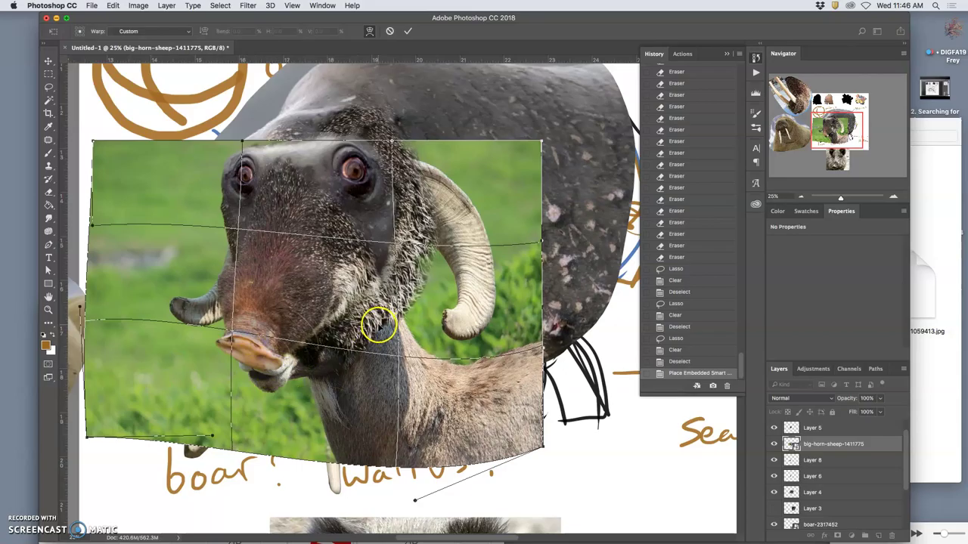
{"action": "left_click_drag", "start_coordinate": [484, 294], "coordinate": [512, 249]}
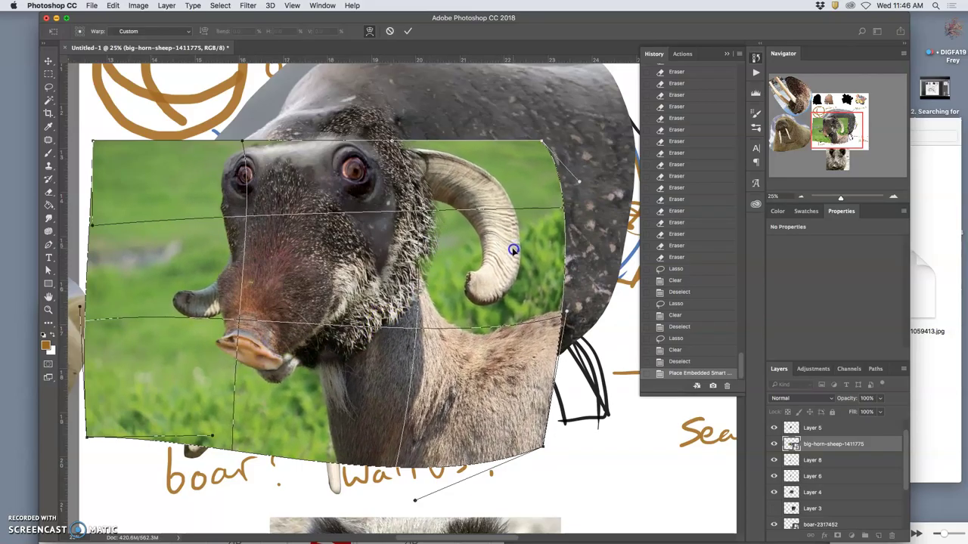
{"action": "left_click_drag", "start_coordinate": [244, 411], "coordinate": [239, 422]}
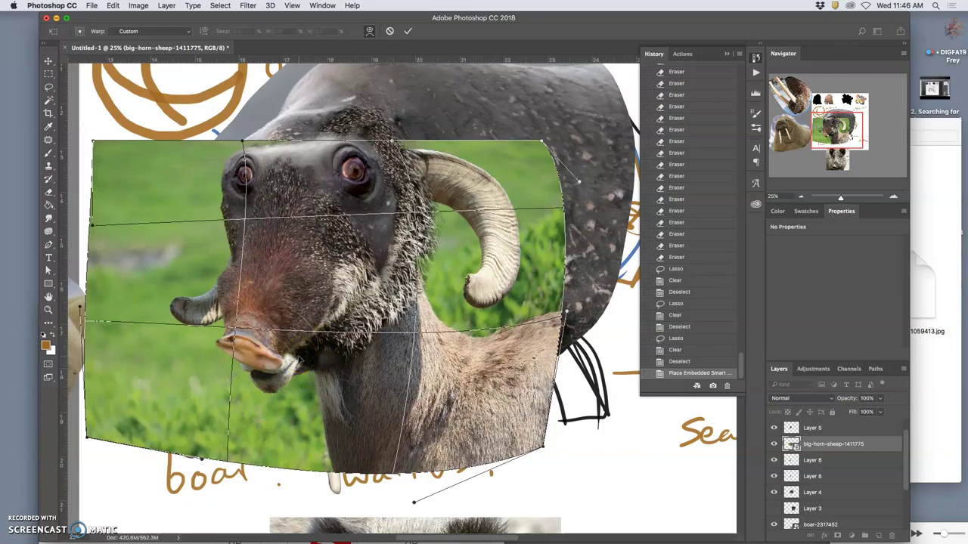
{"action": "key", "text": "Return"}
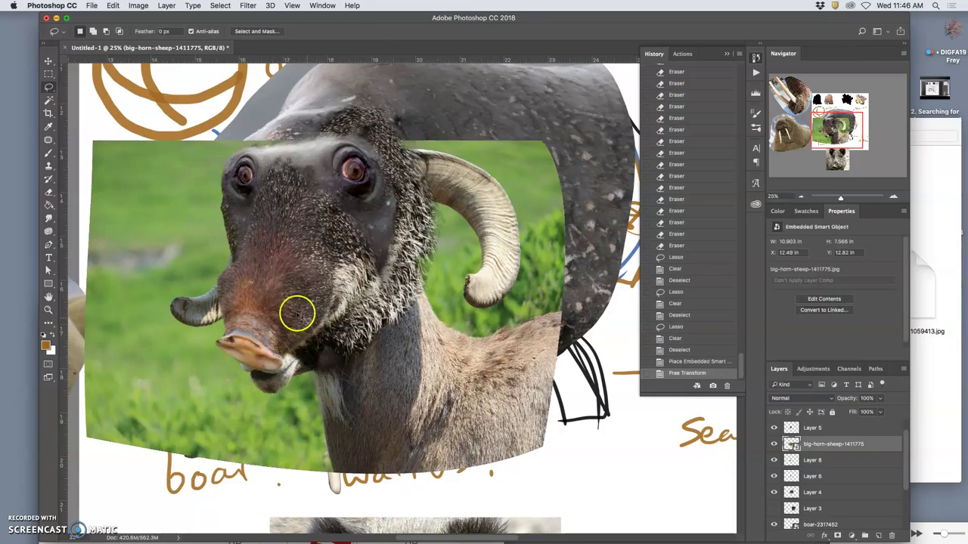
Lasso the sheep's mouth and chin under the snout, copy the selection to a new layer, and delete the sheep photo layer
{"action": "left_click_drag", "start_coordinate": [324, 263], "coordinate": [258, 293]}
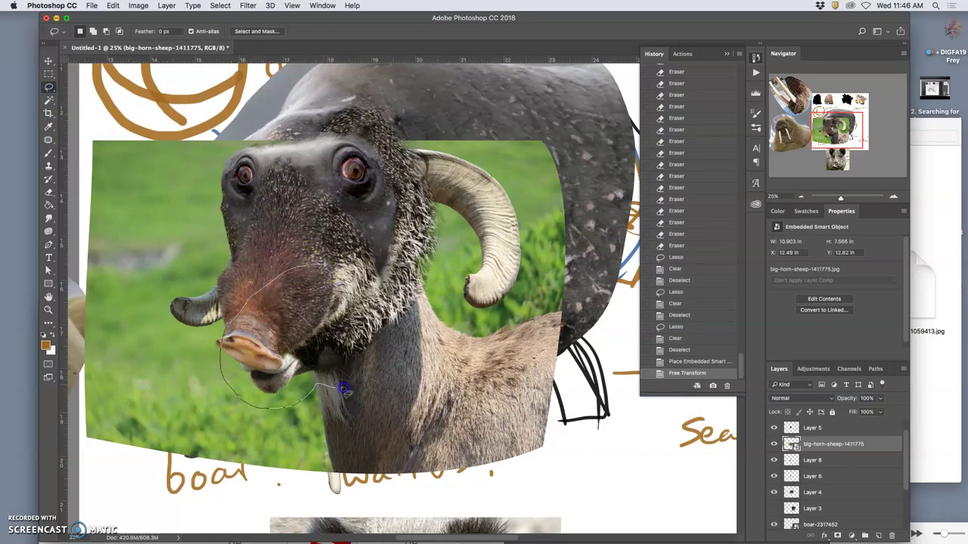
{"action": "left_click_drag", "start_coordinate": [350, 244], "coordinate": [346, 242]}
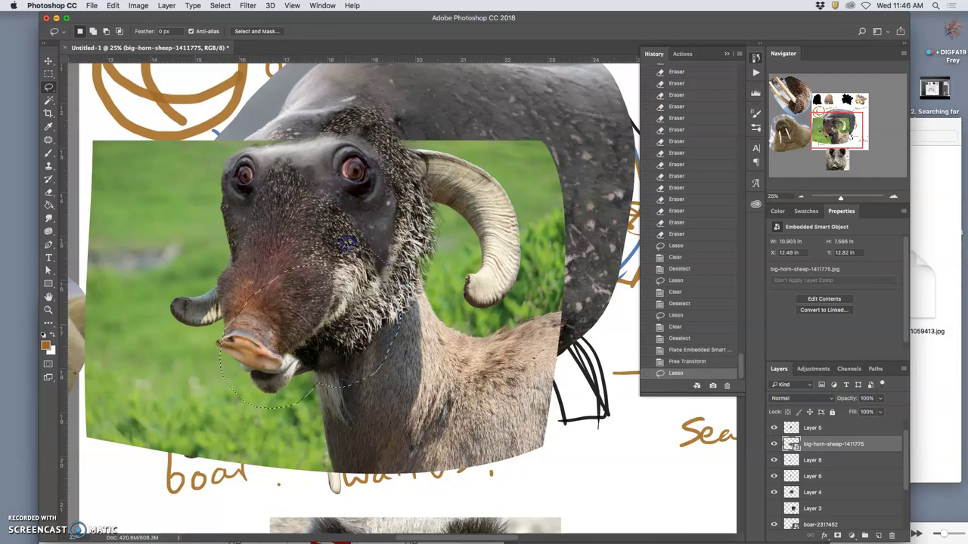
{"action": "key", "text": "ctrl+j"}
{"action": "left_click", "coordinate": [804, 460]}
{"action": "key", "text": "Delete"}
Place the big-horn-sheep photo in the collage again from the snout folder and flip it horizontally
{"action": "left_click", "coordinate": [918, 385]}
{"action": "left_click", "coordinate": [855, 191]}
{"action": "left_click_drag", "start_coordinate": [854, 191], "coordinate": [406, 295]}
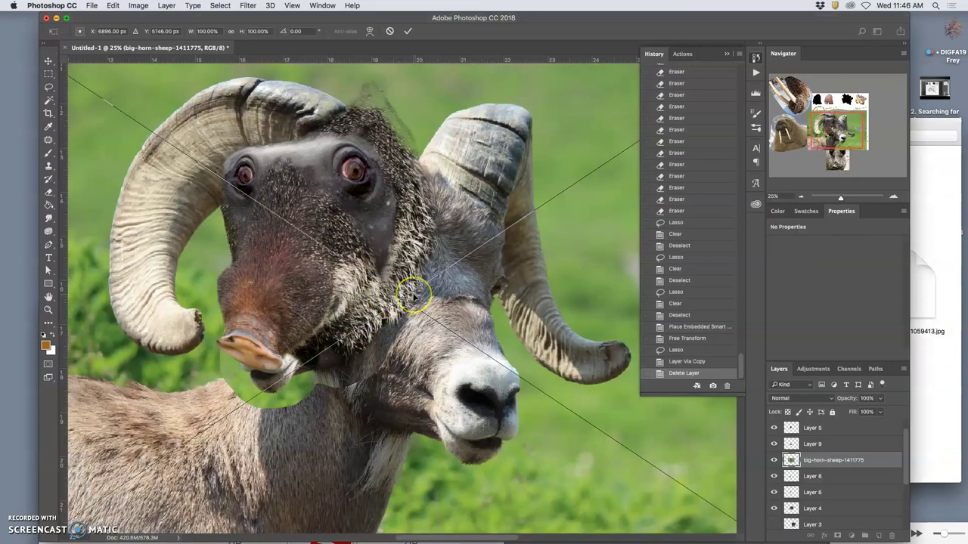
{"action": "right_click", "coordinate": [518, 316]}
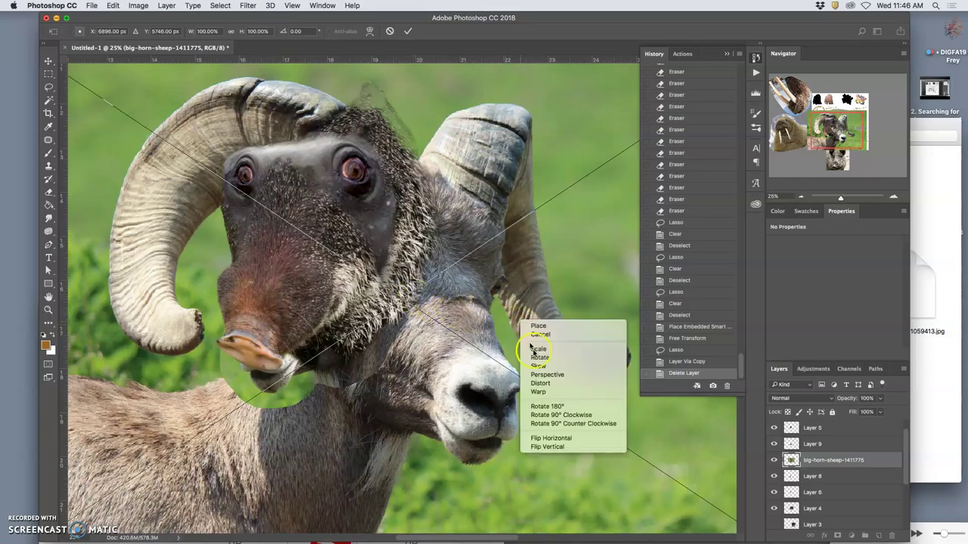
{"action": "left_click", "coordinate": [560, 436]}
Scale the flipped sheep photo to about 50.4% over the creature's lower face and bring it forward above Layer 5
{"action": "key", "text": "super+minus"}
{"action": "key", "text": "super+minus"}
{"action": "key", "text": "super+minus"}
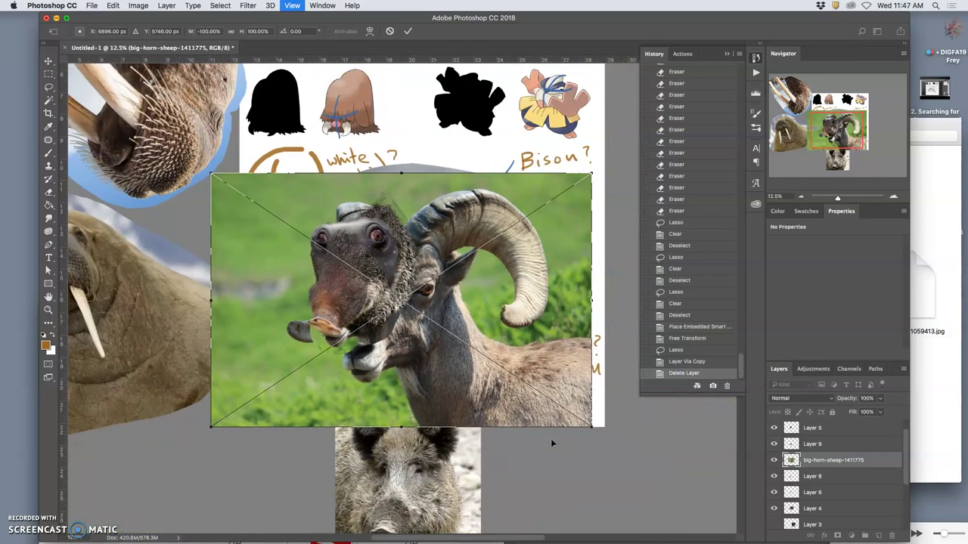
{"action": "mouse_move", "coordinate": [519, 399]}
{"action": "left_mouse_down"}
{"action": "mouse_move", "coordinate": [397, 322]}
{"action": "mouse_move", "coordinate": [392, 329]}
{"action": "left_mouse_up"}
{"action": "mouse_move", "coordinate": [340, 254]}
{"action": "left_mouse_down"}
{"action": "mouse_move", "coordinate": [344, 306]}
{"action": "mouse_move", "coordinate": [361, 330]}
{"action": "left_mouse_up"}
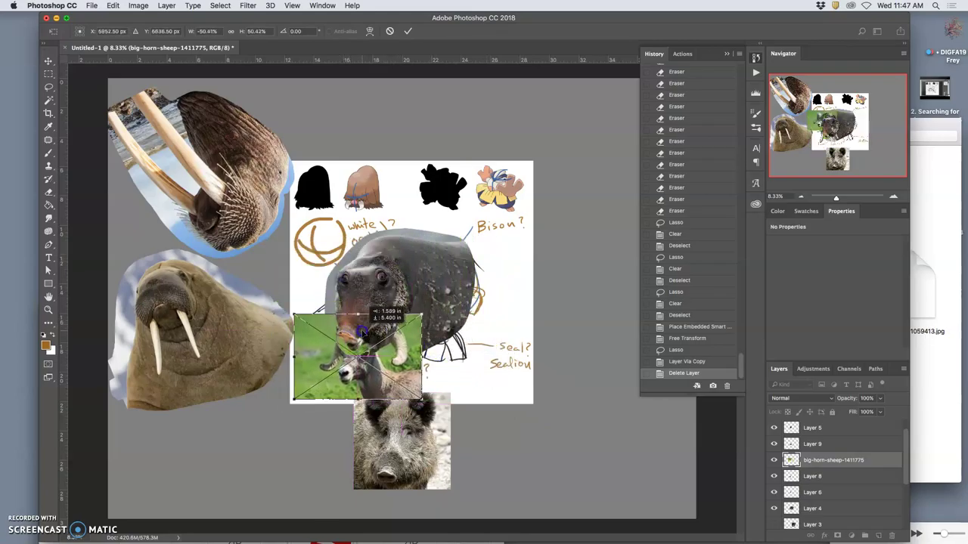
{"action": "left_click", "coordinate": [387, 354]}
{"action": "left_click", "coordinate": [390, 356]}
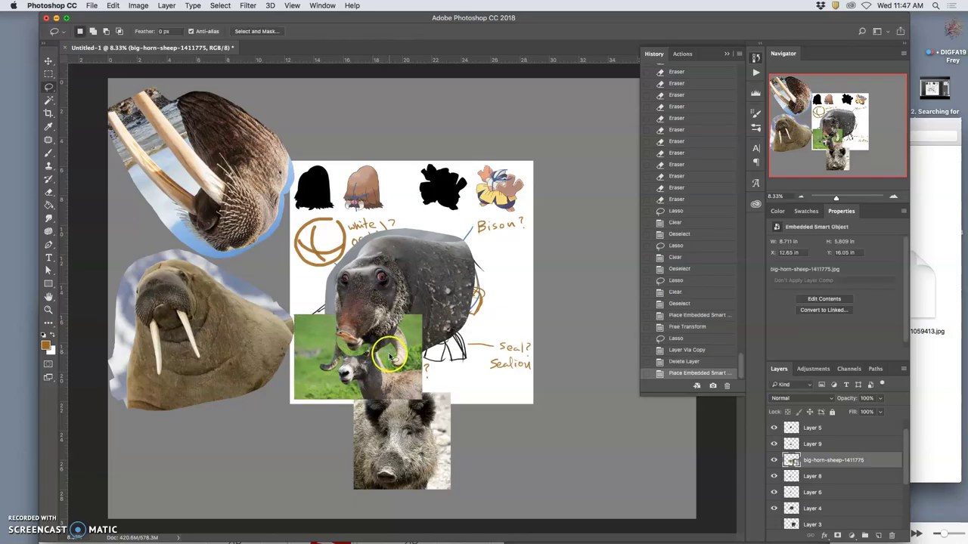
{"action": "key", "text": "super+bracketright"}
{"action": "key", "text": "super+bracketright"}
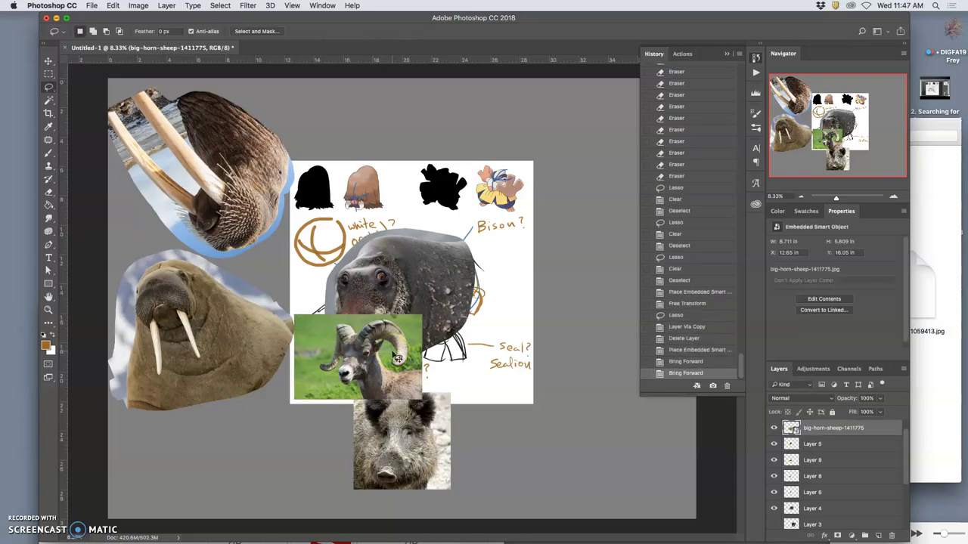
Lasso the sheep's large near horn, copy it to a new layer, and toggle the photo's visibility to check the cutout
{"action": "key", "text": "super+equal"}
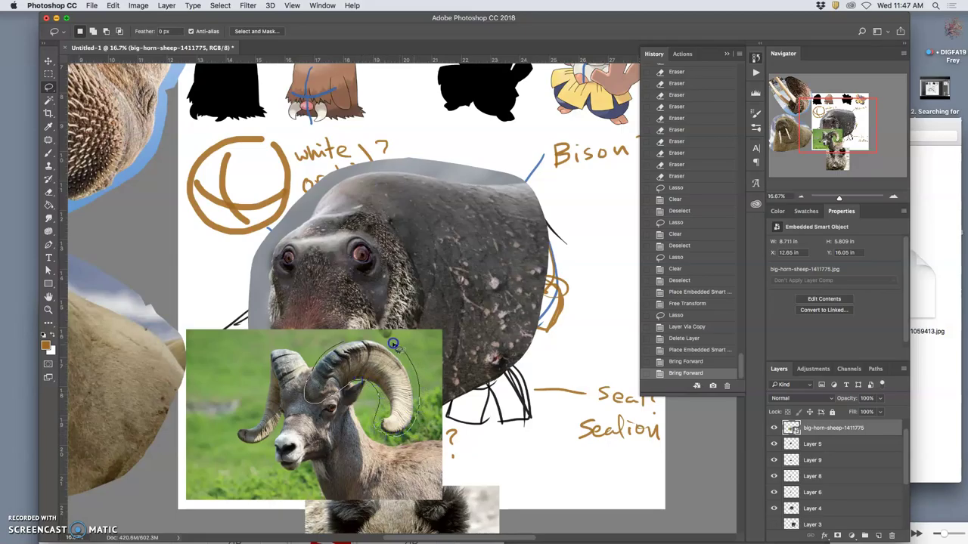
{"action": "left_click_drag", "start_coordinate": [343, 338], "coordinate": [343, 338]}
{"action": "key", "text": "super+j"}
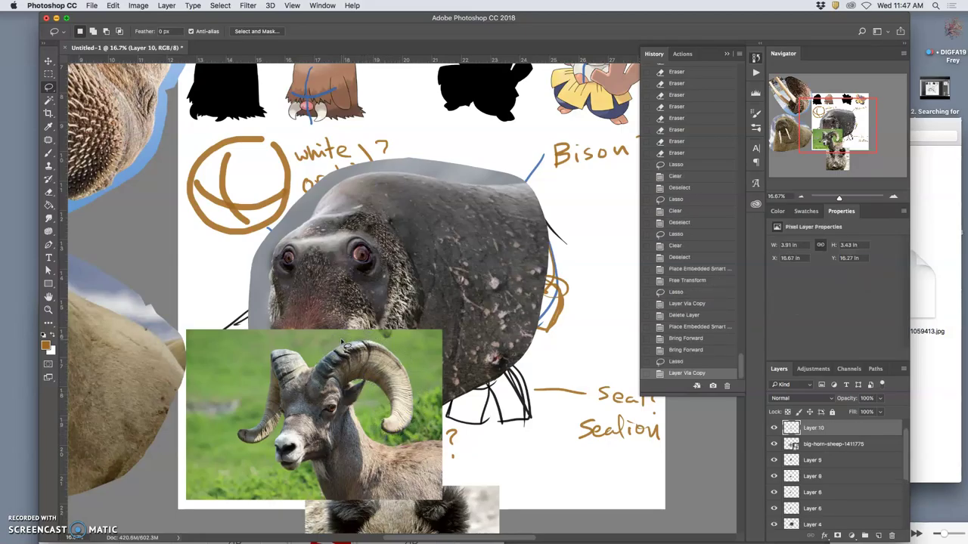
{"action": "left_click", "coordinate": [774, 444]}
{"action": "left_click", "coordinate": [773, 444]}
Lasso the far horn on the sheep photo, copy it to a new layer, and delete the photo layer
{"action": "left_click", "coordinate": [818, 446]}
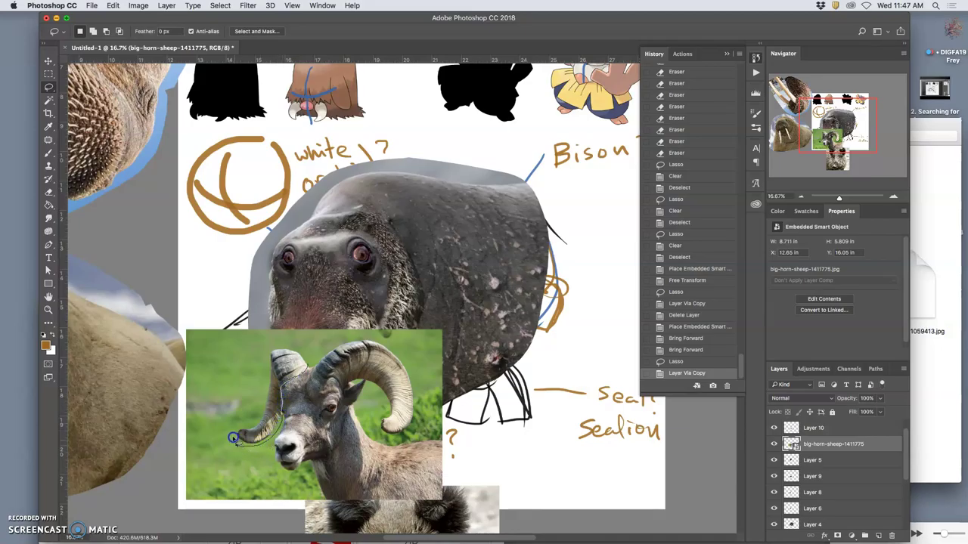
{"action": "left_click_drag", "start_coordinate": [303, 350], "coordinate": [308, 362]}
{"action": "key", "text": "super+j"}
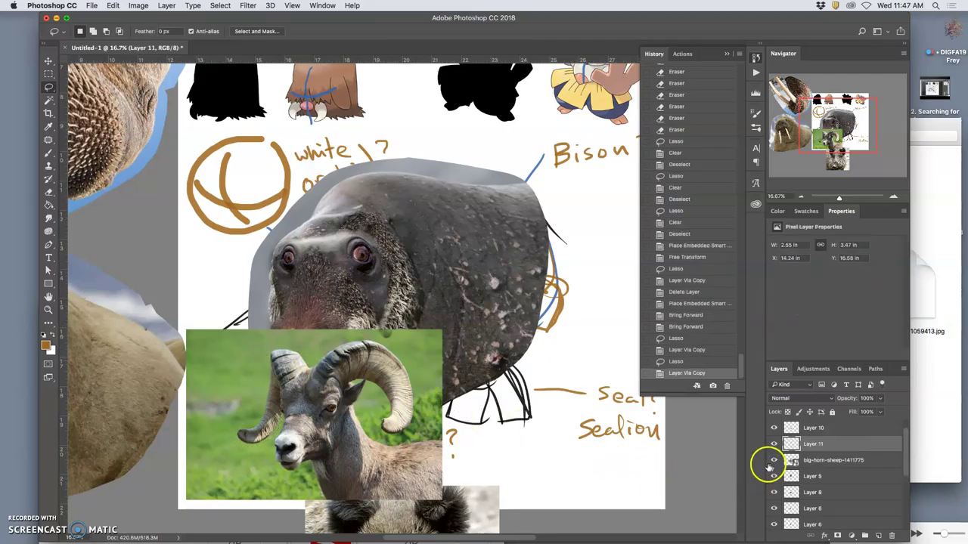
{"action": "left_click", "coordinate": [802, 461]}
{"action": "key", "text": "BackSpace"}
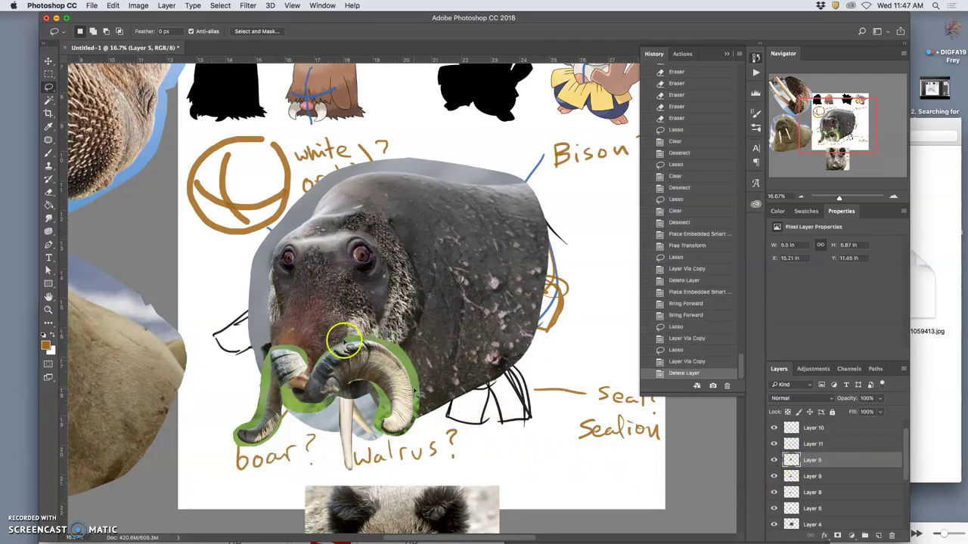
{"action": "left_click", "coordinate": [818, 462]}
{"action": "key", "text": "super+bracketleft"}
{"action": "key", "text": "super+bracketleft"}
{"action": "key", "text": "super+bracketleft"}
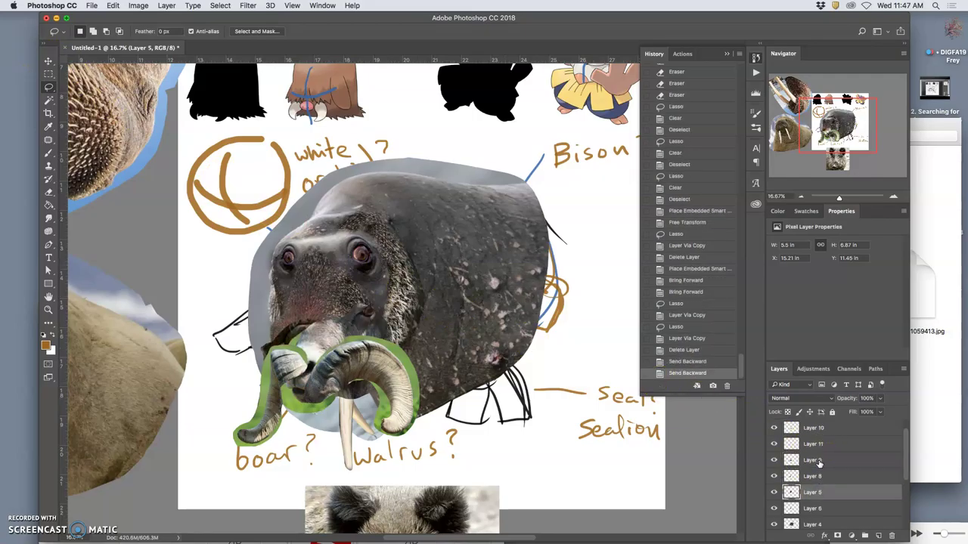
{"action": "key", "text": "super+bracketright"}
{"action": "key", "text": "super+bracketright"}
{"action": "key", "text": "super+bracketright"}
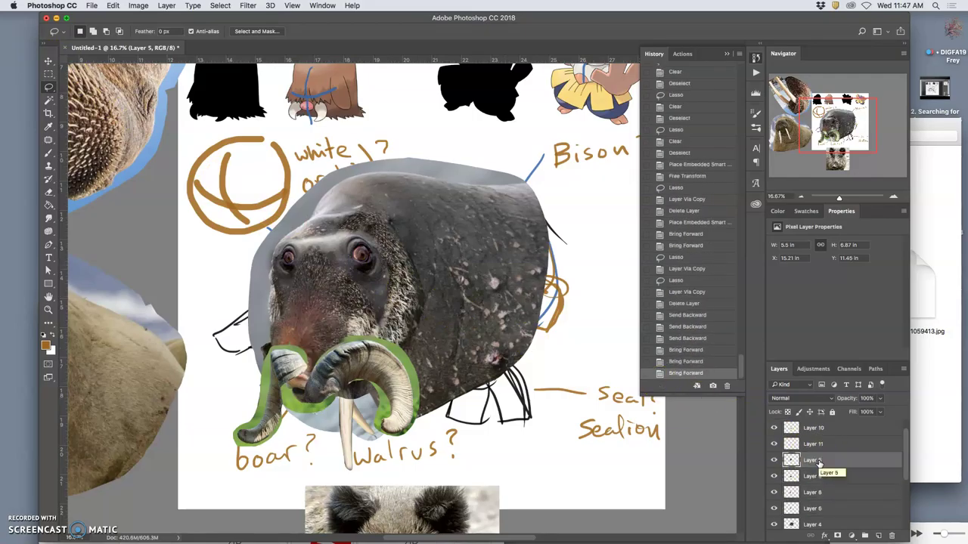
Bring the boar snout on Layer 5 forward above both horn cutouts and toggle Layer 10's visibility to identify its horn
{"action": "key", "text": "super+bracketright"}
{"action": "key", "text": "super+bracketright"}
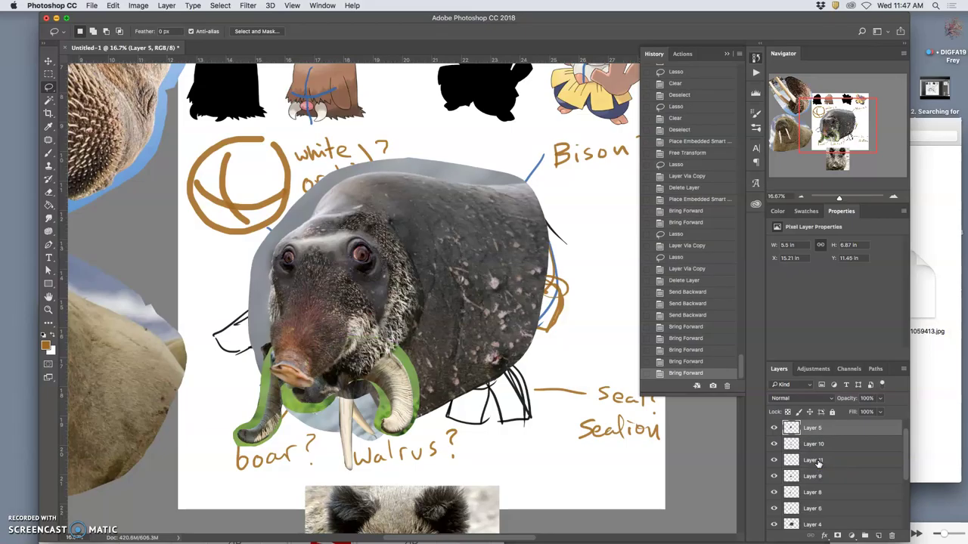
{"action": "left_click", "coordinate": [773, 446]}
{"action": "left_click", "coordinate": [773, 446]}
Rotate the large horn on Layer 10 about 50 degrees and position it as a tusk beneath the creature's jaw
{"action": "left_click", "coordinate": [815, 445]}
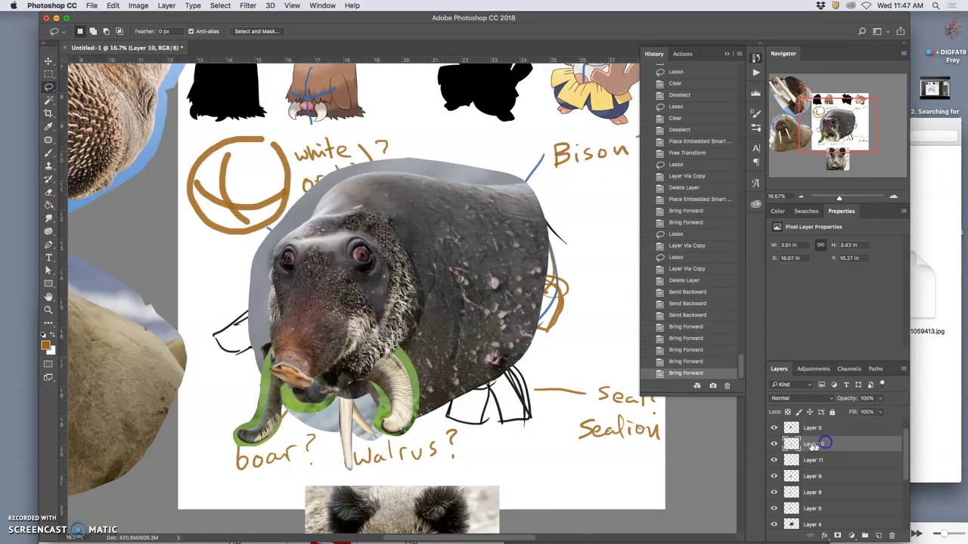
{"action": "key", "text": "super+t"}
{"action": "left_click_drag", "start_coordinate": [430, 432], "coordinate": [383, 466]}
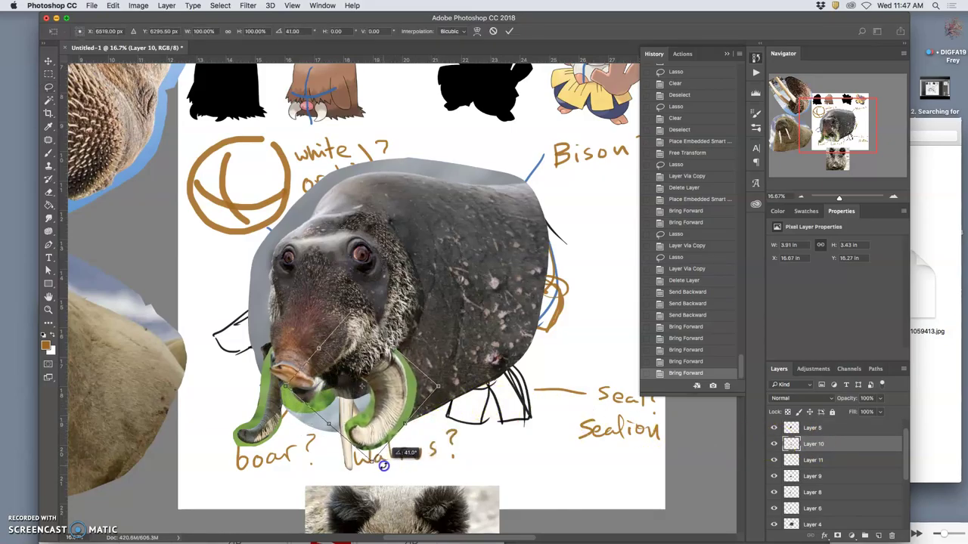
{"action": "mouse_move", "coordinate": [375, 423]}
{"action": "left_mouse_down"}
{"action": "mouse_move", "coordinate": [369, 408]}
{"action": "mouse_move", "coordinate": [347, 412]}
{"action": "mouse_move", "coordinate": [359, 415]}
{"action": "left_mouse_up"}
{"action": "left_click_drag", "start_coordinate": [395, 458], "coordinate": [386, 438]}
{"action": "left_click_drag", "start_coordinate": [454, 431], "coordinate": [390, 415]}
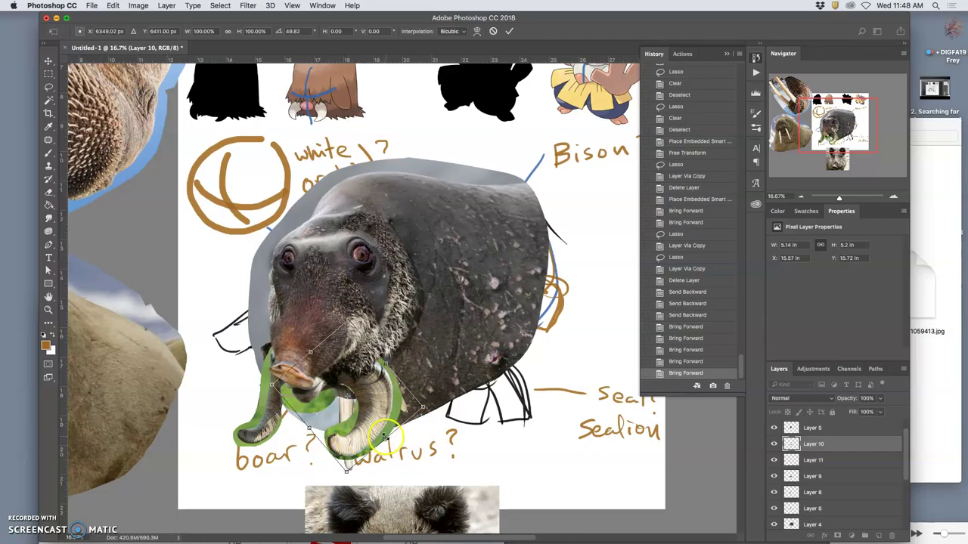
{"action": "key", "text": "Return"}
Stretch the smaller horn on Layer 11 to about 136% width and 78% height beneath the snout
{"action": "left_click", "coordinate": [811, 460]}
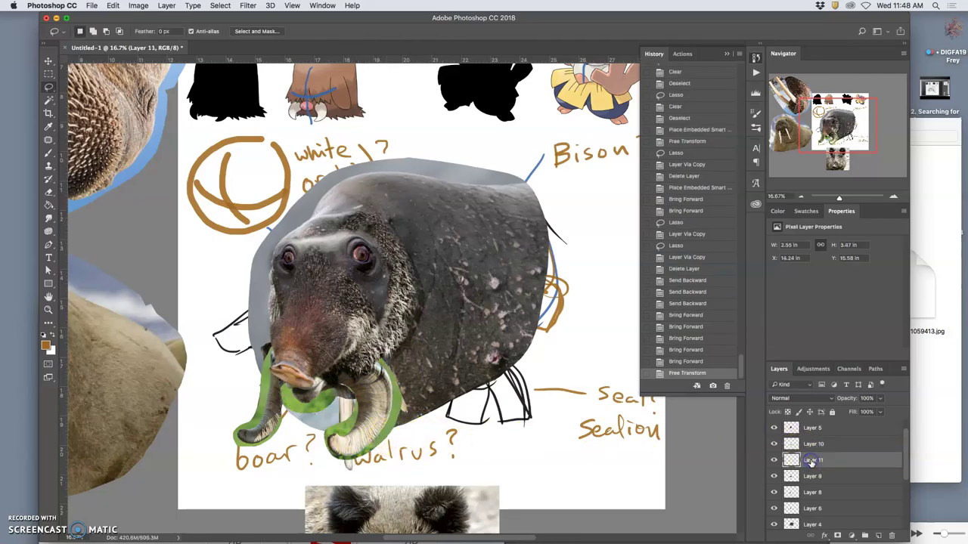
{"action": "key", "text": "super+t"}
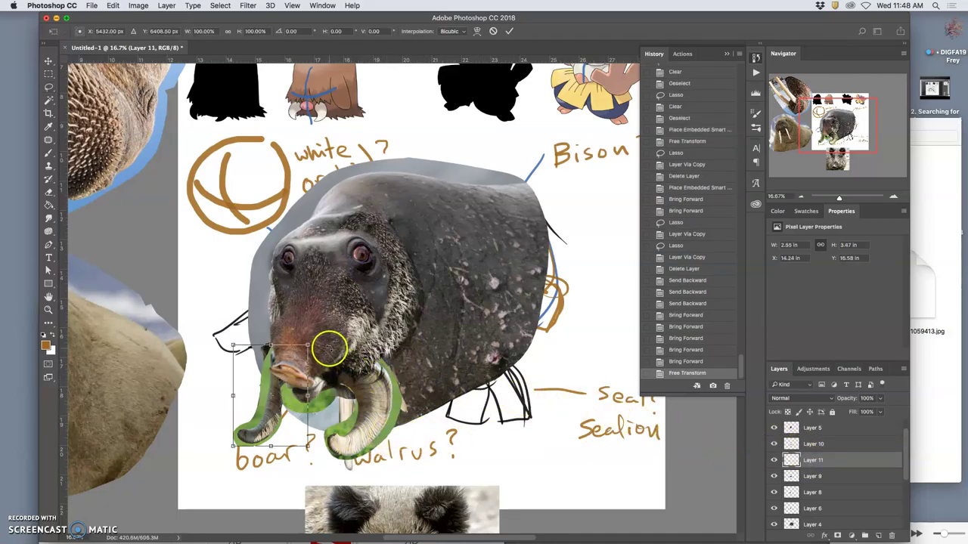
{"action": "left_click_drag", "start_coordinate": [309, 394], "coordinate": [332, 397]}
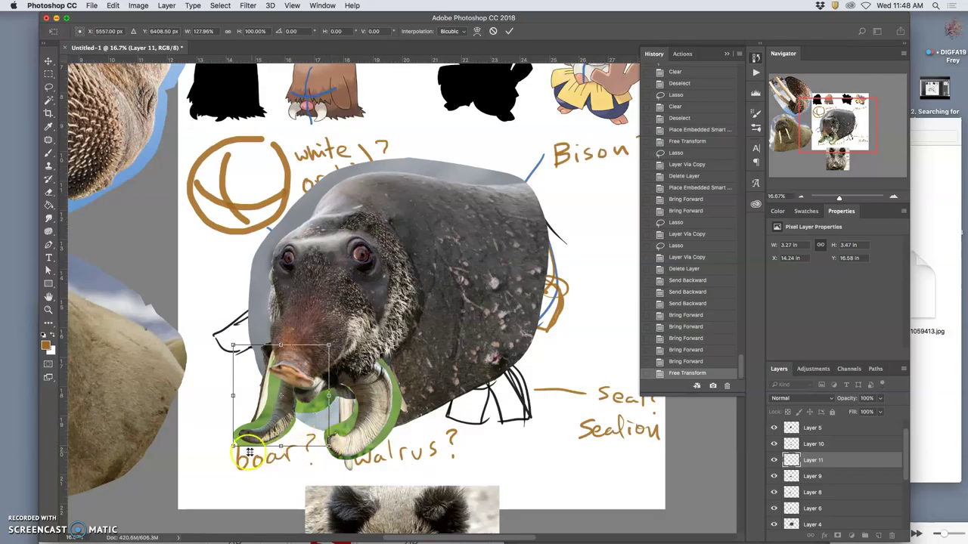
{"action": "left_click_drag", "start_coordinate": [233, 446], "coordinate": [228, 426]}
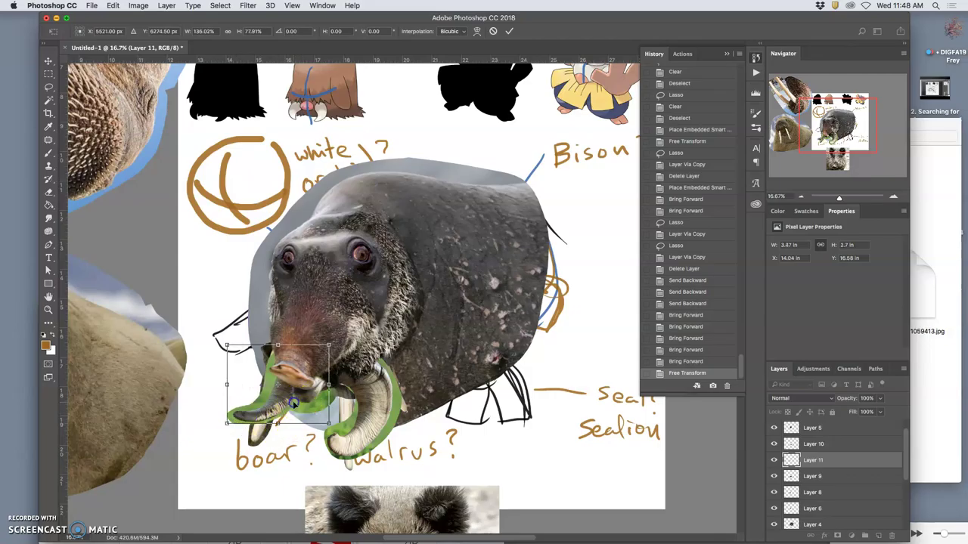
Warp the Layer 11 horn so it curves outward from the mouth as the far tusk, and send it backward below Layer 9
{"action": "right_click", "coordinate": [316, 394]}
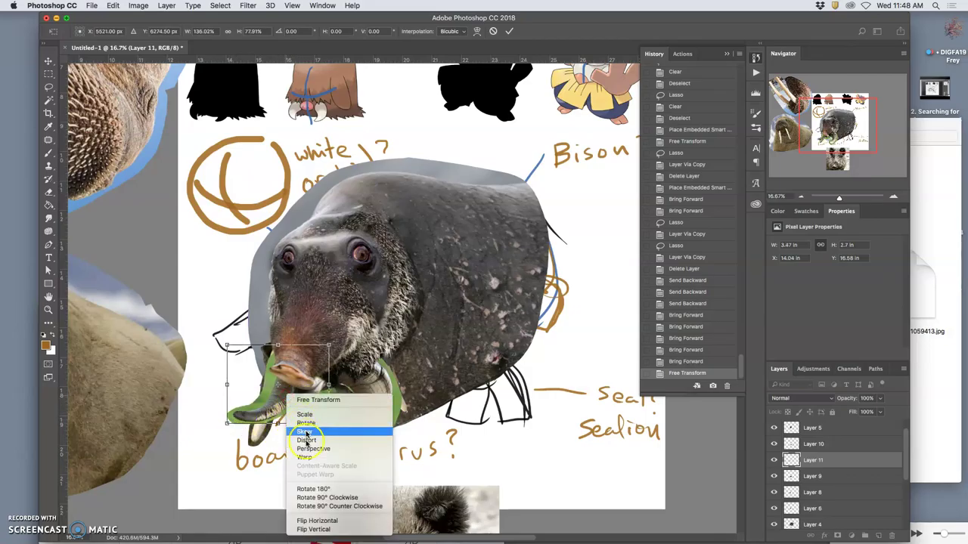
{"action": "left_click", "coordinate": [341, 456]}
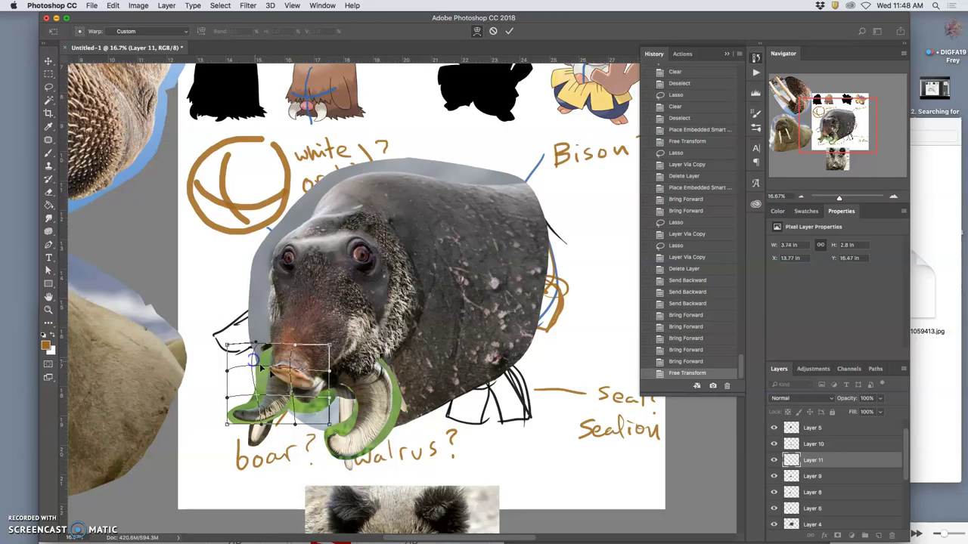
{"action": "left_click_drag", "start_coordinate": [280, 345], "coordinate": [288, 355]}
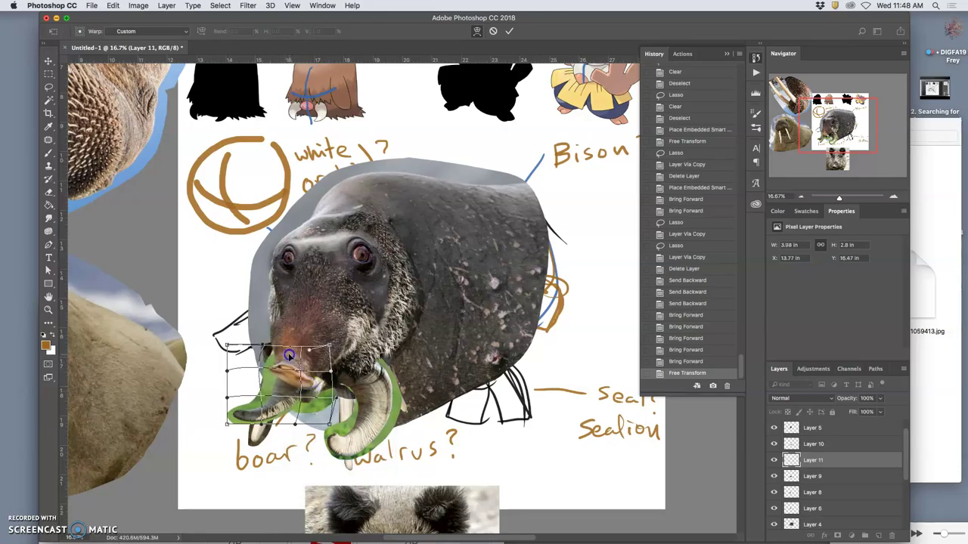
{"action": "left_click_drag", "start_coordinate": [282, 390], "coordinate": [242, 407]}
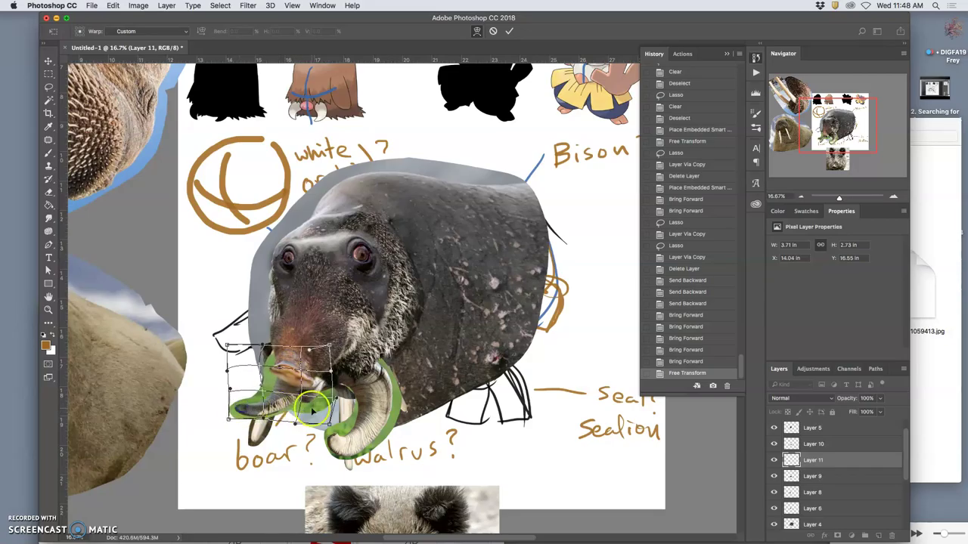
{"action": "key", "text": "Return"}
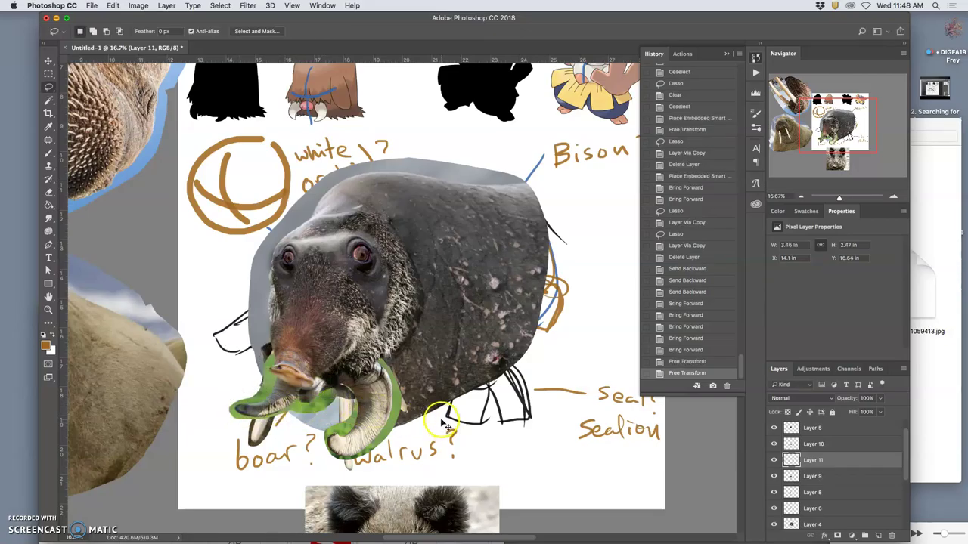
{"action": "key", "text": "super+bracketleft"}
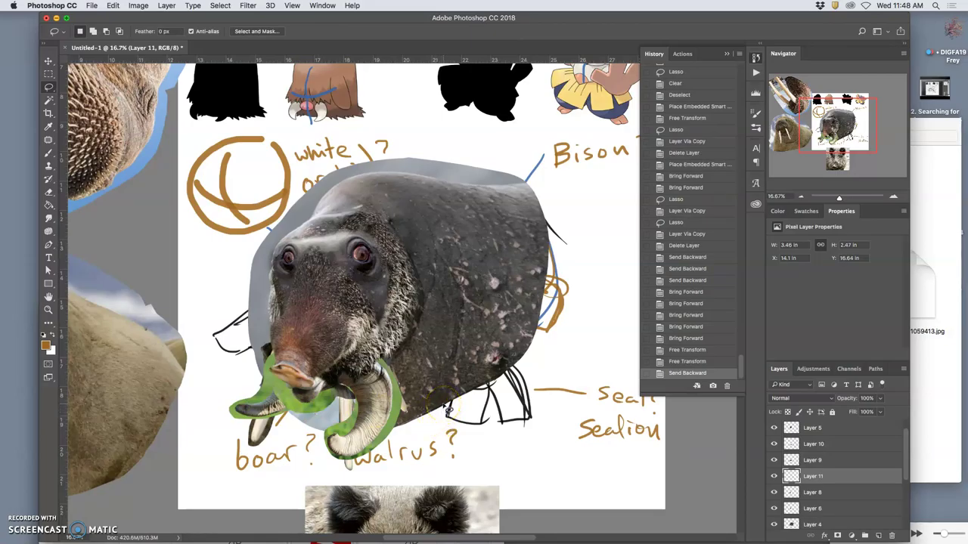
Examine the mouth up close and toggle the visibility of Layers 9, 10 and 5 to identify the piece each one holds
{"action": "scroll", "coordinate": [442, 404], "scroll_direction": "up", "scroll_amount": 2}
{"action": "scroll", "coordinate": [408, 393], "scroll_direction": "down", "scroll_amount": 2}
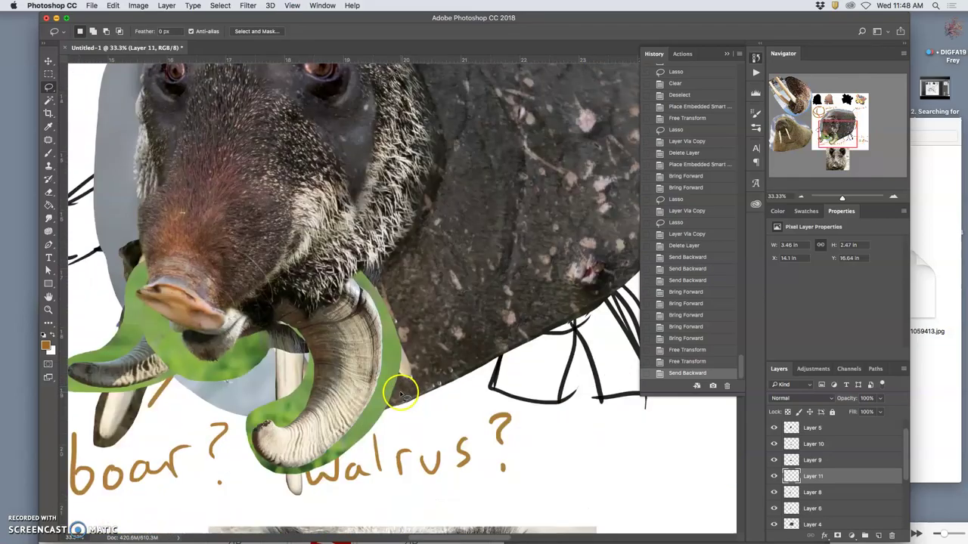
{"action": "scroll", "coordinate": [401, 394], "scroll_direction": "left", "scroll_amount": 3}
{"action": "scroll", "coordinate": [397, 390], "scroll_direction": "up", "scroll_amount": 2}
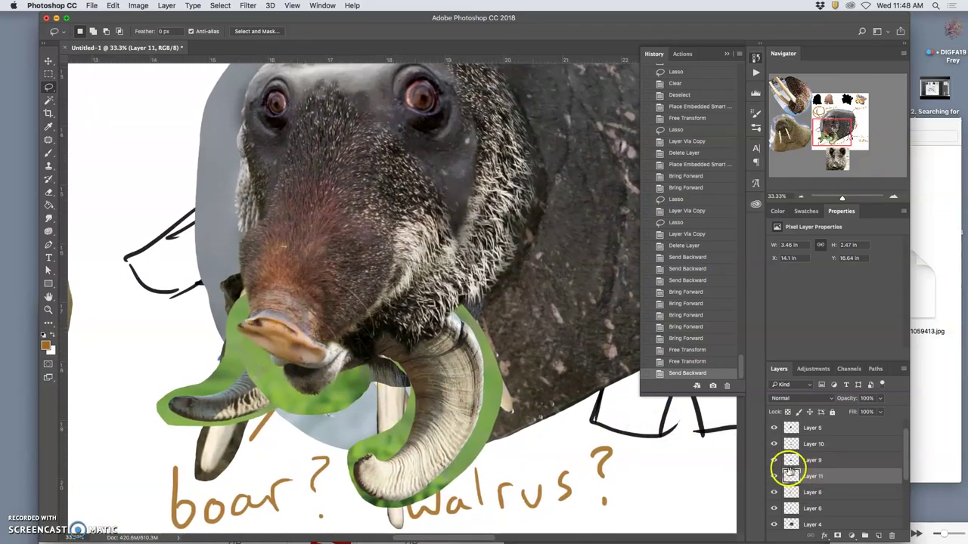
{"action": "left_click", "coordinate": [774, 461]}
{"action": "left_click", "coordinate": [774, 461]}
{"action": "left_click", "coordinate": [775, 445]}
{"action": "left_click", "coordinate": [774, 445]}
{"action": "left_click", "coordinate": [774, 428]}
{"action": "left_click", "coordinate": [774, 429]}
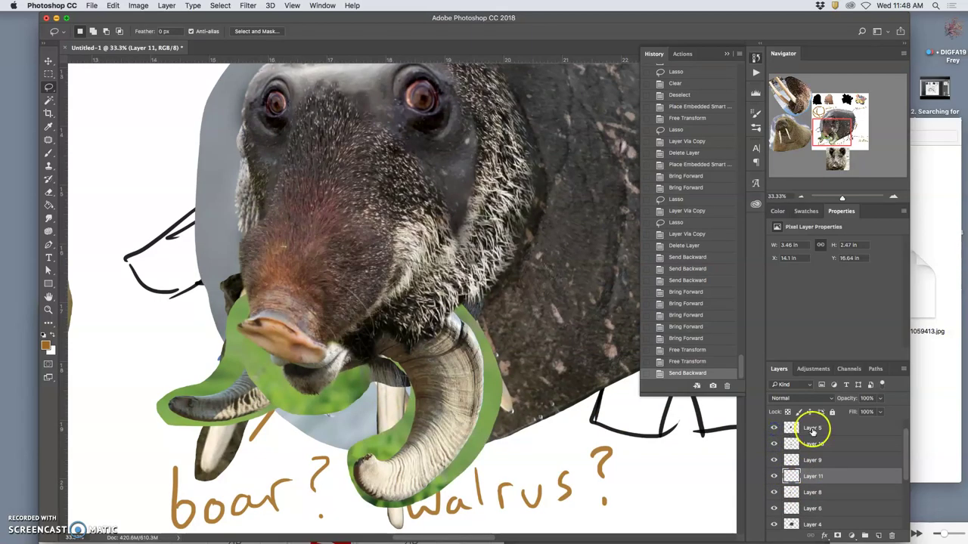
Lasso the nose end of the boar snout on Layer 5 and copy it to a new layer
{"action": "left_click", "coordinate": [812, 429]}
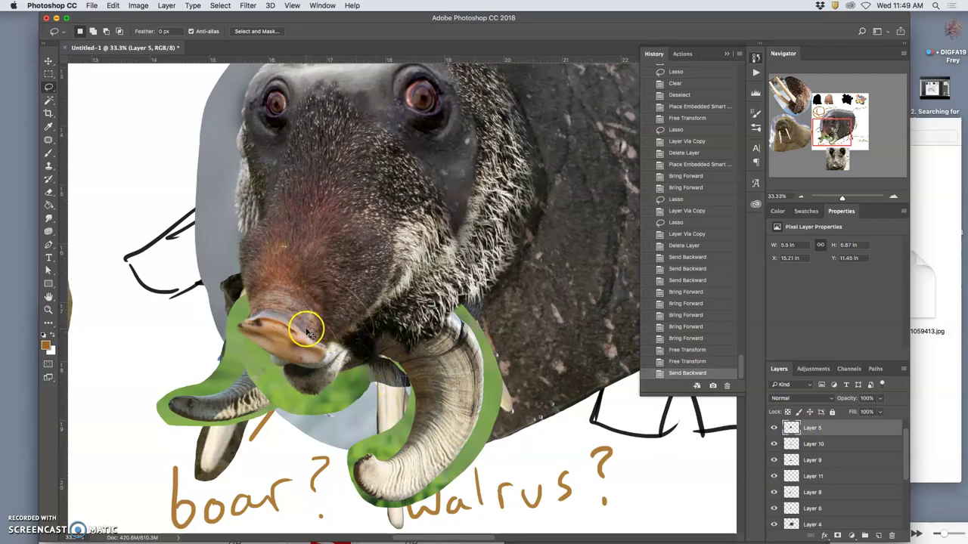
{"action": "key", "text": "super+t"}
{"action": "key", "text": "Escape"}
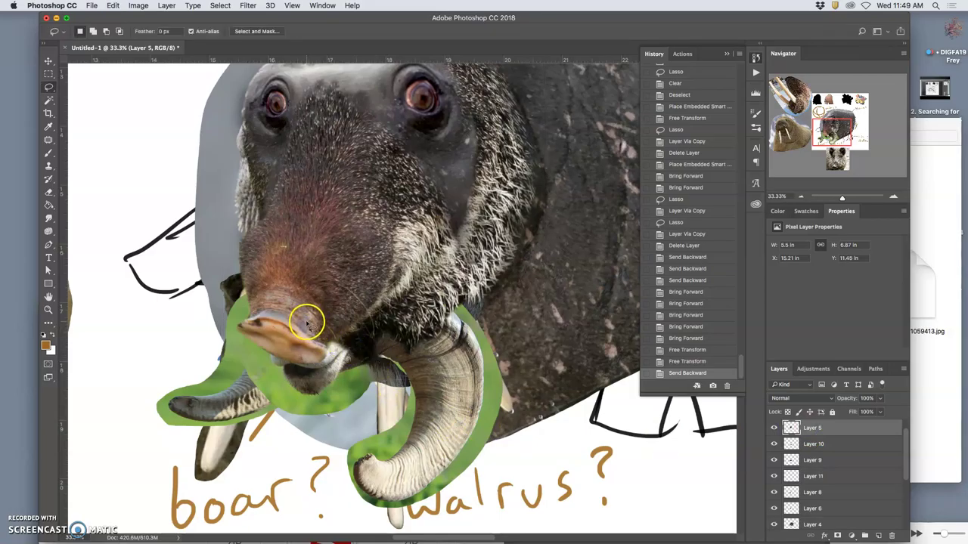
{"action": "mouse_move", "coordinate": [296, 261]}
{"action": "left_mouse_down"}
{"action": "mouse_move", "coordinate": [246, 264]}
{"action": "mouse_move", "coordinate": [214, 302]}
{"action": "mouse_move", "coordinate": [217, 346]}
{"action": "left_mouse_up"}
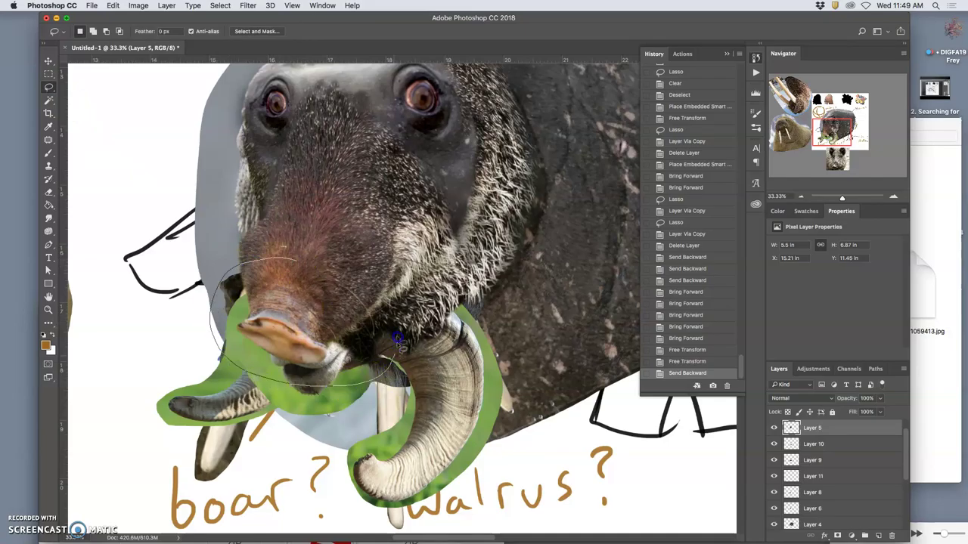
{"action": "left_click_drag", "start_coordinate": [364, 280], "coordinate": [363, 280]}
{"action": "key", "text": "super+j"}
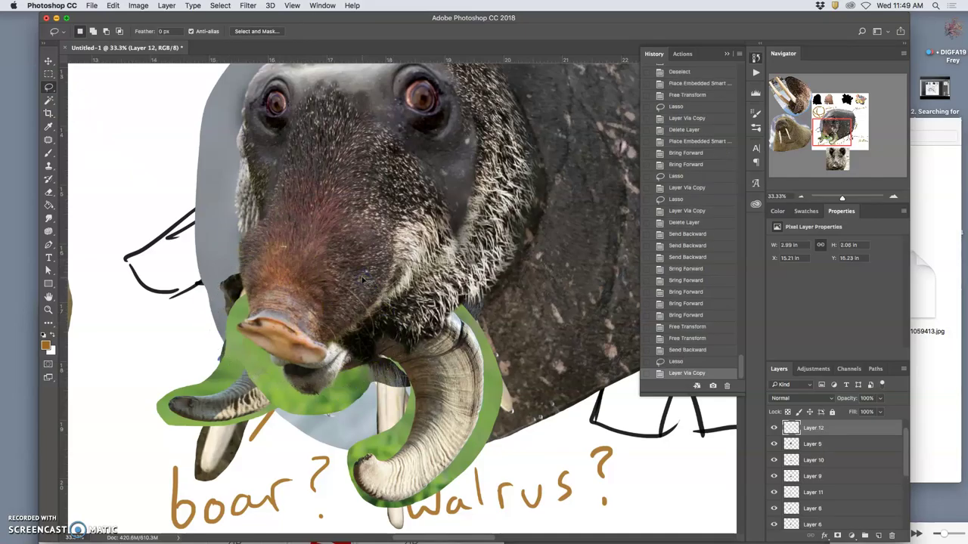
Warp the copied snout tip on Layer 12 to enlarge and reshape the nose, pulling its lower edge down and outward
{"action": "key", "text": "super+t"}
{"action": "right_click", "coordinate": [274, 340]}
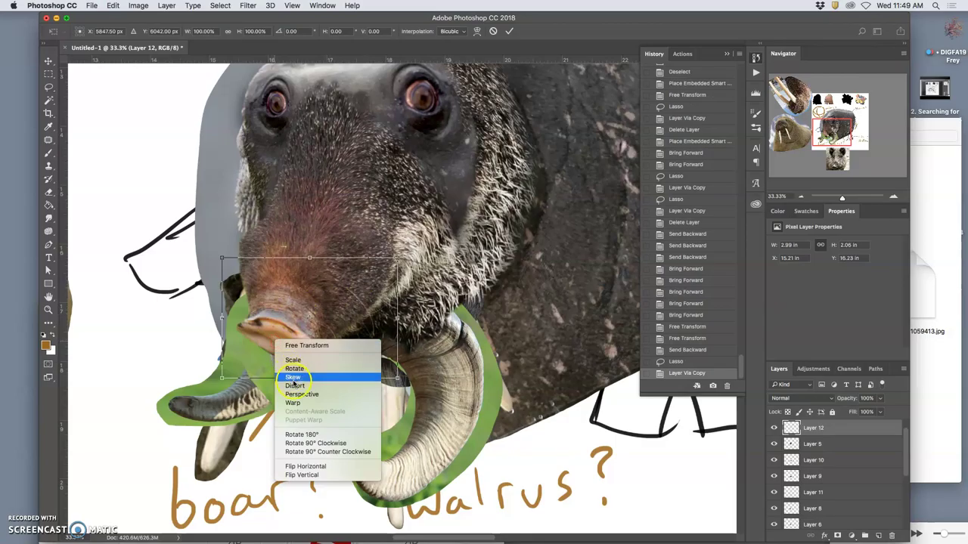
{"action": "left_click", "coordinate": [293, 403]}
{"action": "left_click_drag", "start_coordinate": [249, 352], "coordinate": [245, 367]}
{"action": "left_click_drag", "start_coordinate": [336, 361], "coordinate": [364, 360]}
{"action": "left_click_drag", "start_coordinate": [302, 317], "coordinate": [299, 300]}
{"action": "left_click_drag", "start_coordinate": [269, 341], "coordinate": [247, 355]}
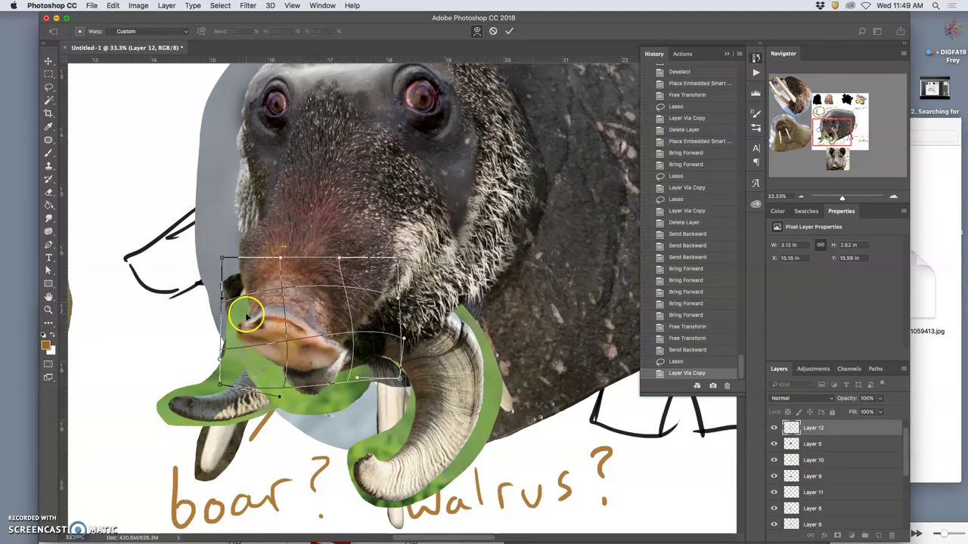
{"action": "mouse_move", "coordinate": [324, 324]}
{"action": "left_mouse_down"}
{"action": "mouse_move", "coordinate": [299, 319]}
{"action": "mouse_move", "coordinate": [327, 325]}
{"action": "left_mouse_up"}
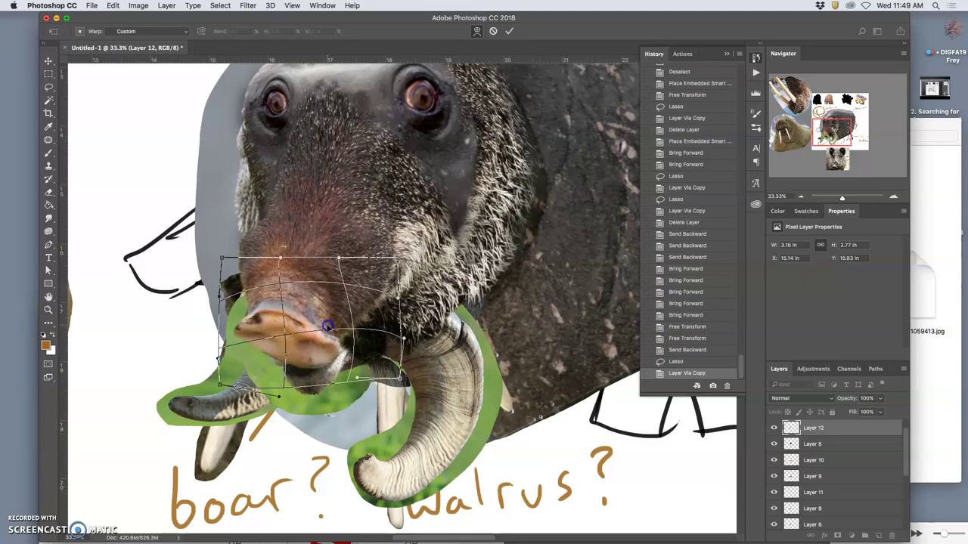
{"action": "left_click_drag", "start_coordinate": [270, 363], "coordinate": [270, 365]}
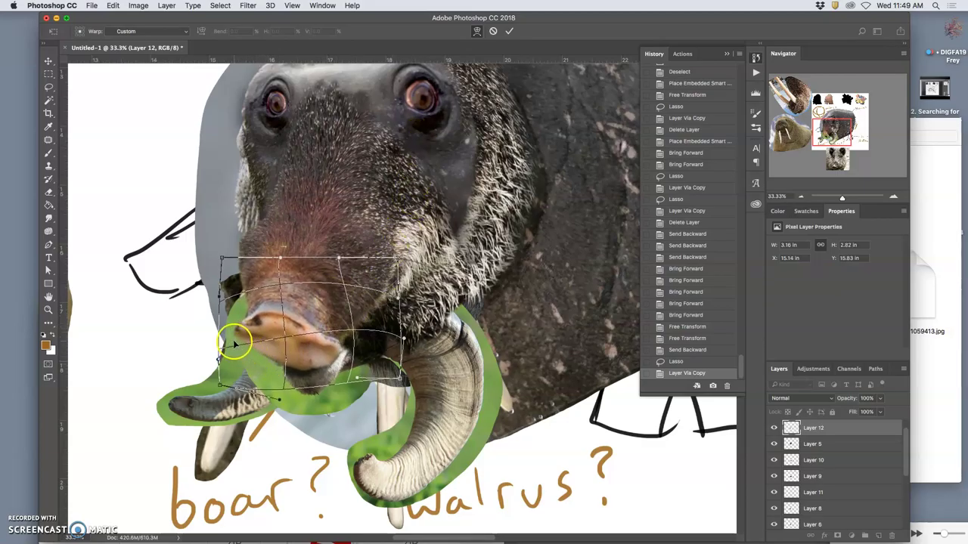
{"action": "key", "text": "Return"}
{"action": "key", "text": "l"}
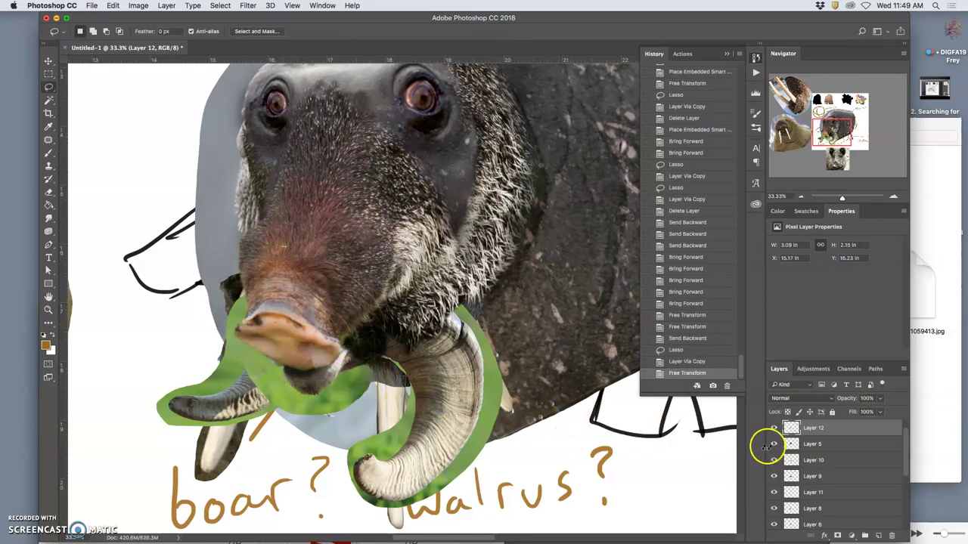
Toggle Layer 12's visibility repeatedly to compare the warped nose with the original snout
{"action": "left_click", "coordinate": [775, 429]}
{"action": "left_click", "coordinate": [775, 429]}
{"action": "left_click", "coordinate": [775, 429]}
{"action": "left_click", "coordinate": [775, 430]}
{"action": "left_click", "coordinate": [775, 430]}
{"action": "left_click", "coordinate": [775, 429]}
{"action": "left_click_drag", "start_coordinate": [812, 428], "coordinate": [814, 434]}
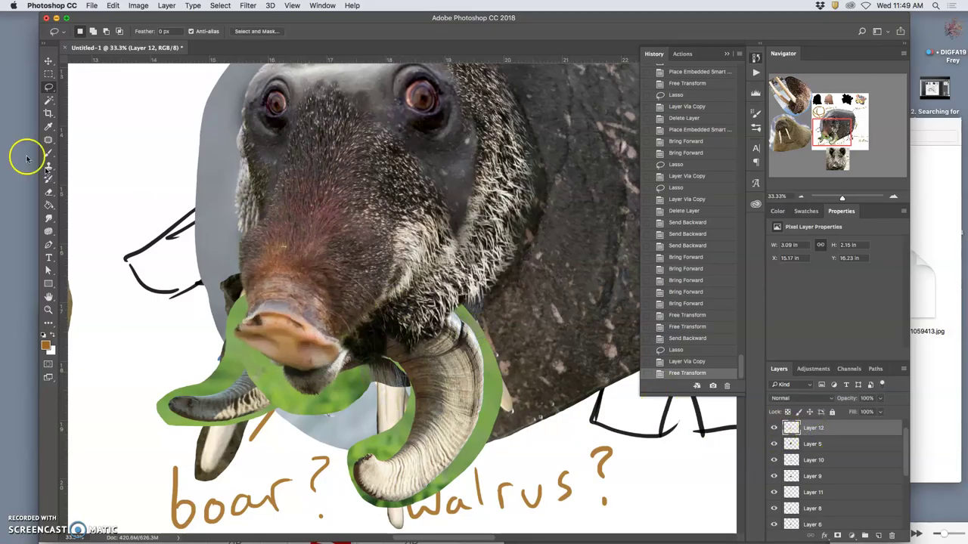
Erase the outer edges of the warped nose on Layer 12 to blend it into the snout beneath
{"action": "left_click", "coordinate": [49, 192]}
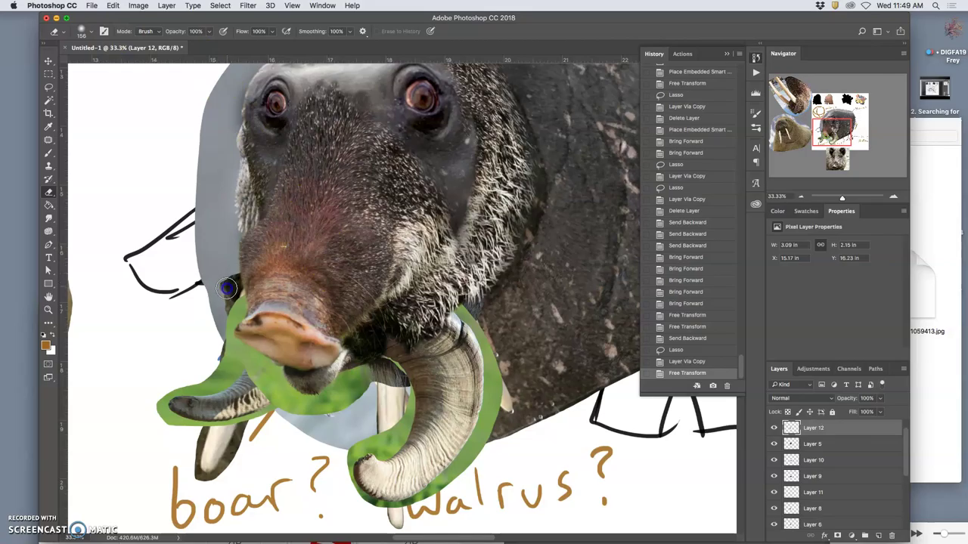
{"action": "left_click", "coordinate": [351, 284]}
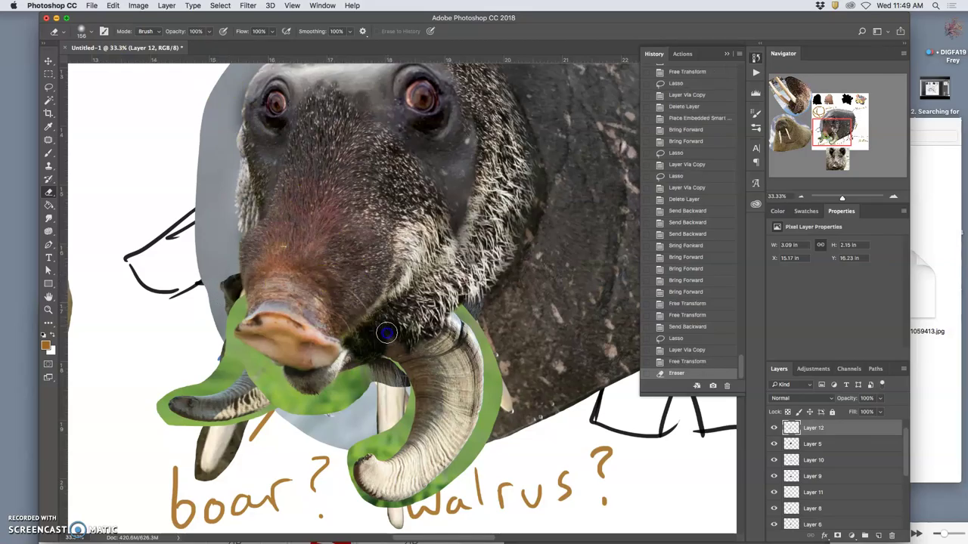
{"action": "left_click", "coordinate": [363, 381]}
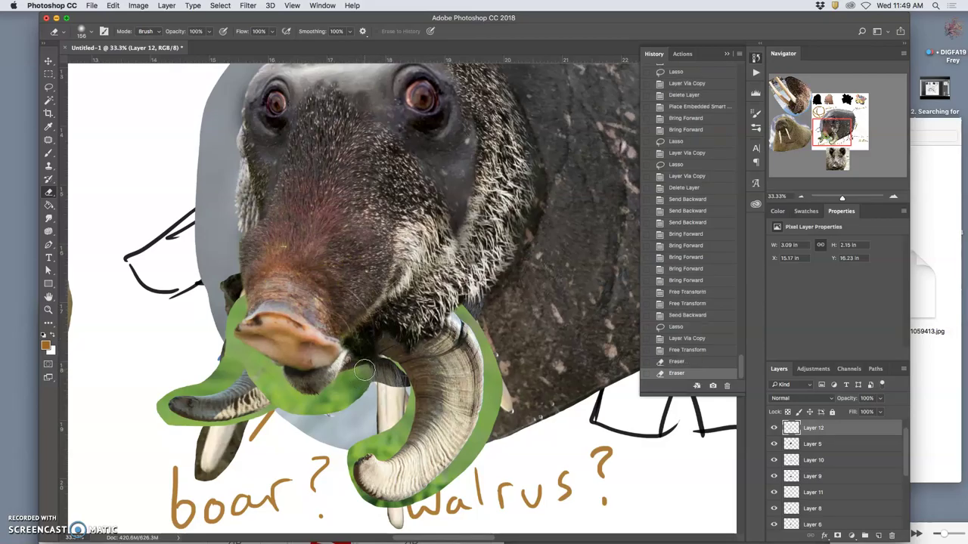
{"action": "left_click", "coordinate": [373, 360]}
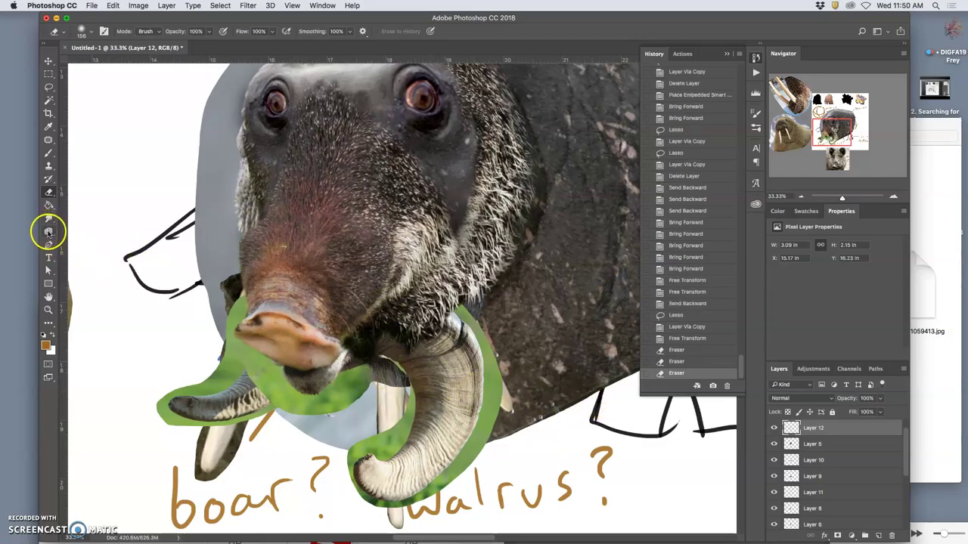
Darken the lower edge of the nose on Layer 12 with the Burn tool
{"action": "left_click", "coordinate": [49, 233]}
{"action": "left_click", "coordinate": [81, 240]}
{"action": "mouse_move", "coordinate": [328, 406]}
{"action": "left_mouse_down"}
{"action": "mouse_move", "coordinate": [336, 361]}
{"action": "mouse_move", "coordinate": [288, 366]}
{"action": "mouse_move", "coordinate": [248, 340]}
{"action": "mouse_move", "coordinate": [265, 361]}
{"action": "mouse_move", "coordinate": [318, 355]}
{"action": "mouse_move", "coordinate": [269, 360]}
{"action": "mouse_move", "coordinate": [236, 343]}
{"action": "mouse_move", "coordinate": [250, 353]}
{"action": "mouse_move", "coordinate": [336, 345]}
{"action": "mouse_move", "coordinate": [326, 364]}
{"action": "mouse_move", "coordinate": [344, 347]}
{"action": "mouse_move", "coordinate": [240, 353]}
{"action": "mouse_move", "coordinate": [209, 389]}
{"action": "left_mouse_up"}
{"action": "left_click", "coordinate": [93, 312]}
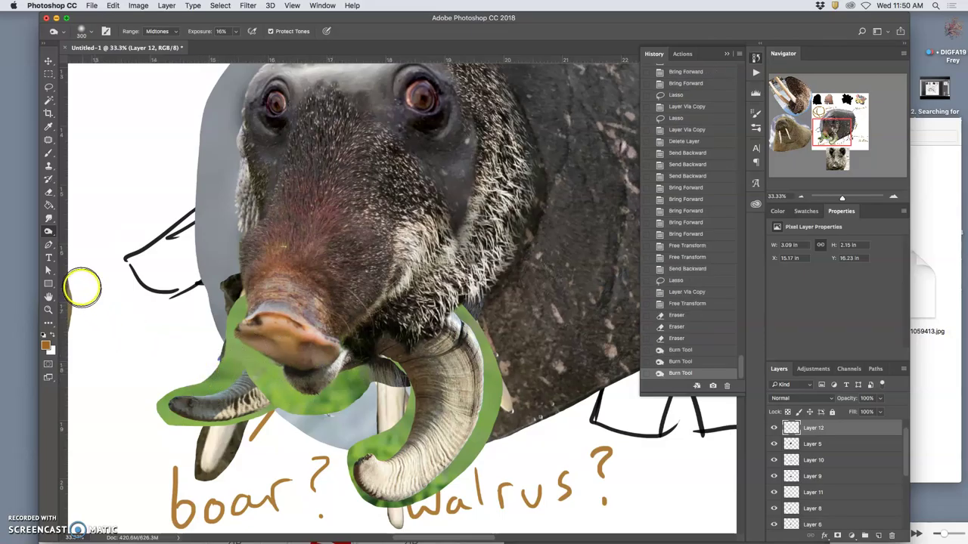
Lighten the top of the nose on Layer 12 with the Dodge tool
{"action": "left_click_drag", "start_coordinate": [48, 231], "coordinate": [78, 231]}
{"action": "mouse_move", "coordinate": [298, 324]}
{"action": "left_mouse_down"}
{"action": "mouse_move", "coordinate": [267, 315]}
{"action": "mouse_move", "coordinate": [312, 301]}
{"action": "mouse_move", "coordinate": [312, 276]}
{"action": "mouse_move", "coordinate": [302, 254]}
{"action": "mouse_move", "coordinate": [292, 259]}
{"action": "mouse_move", "coordinate": [321, 176]}
{"action": "mouse_move", "coordinate": [304, 244]}
{"action": "left_mouse_up"}
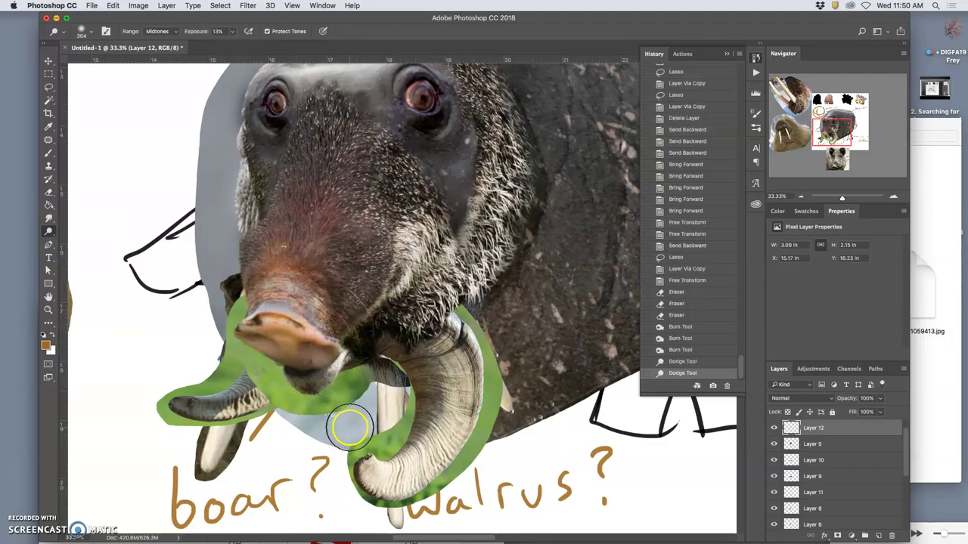
{"action": "key", "text": "super+z"}
{"action": "mouse_move", "coordinate": [352, 429]}
{"action": "left_mouse_down"}
{"action": "mouse_move", "coordinate": [378, 399]}
{"action": "mouse_move", "coordinate": [471, 393]}
{"action": "left_mouse_up"}
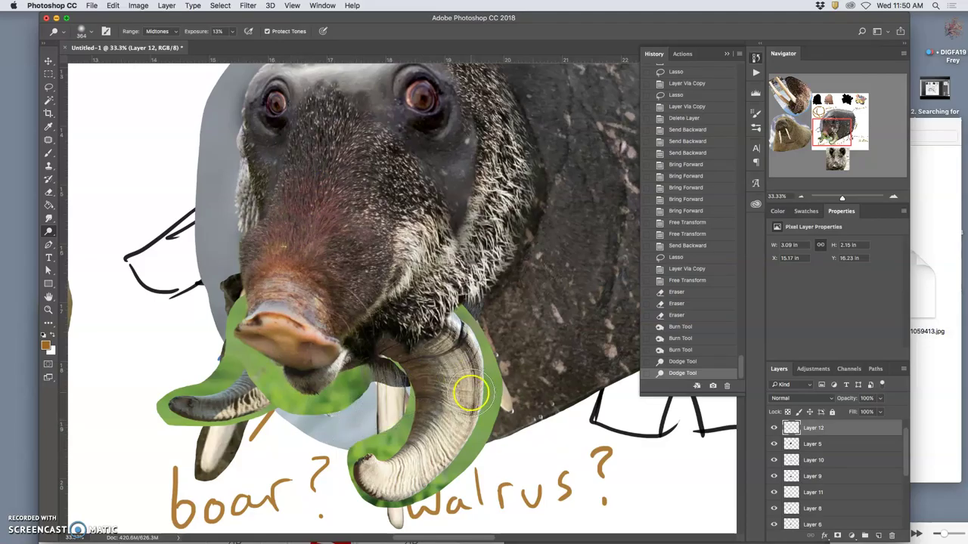
Merge Layer 12 with Layer 5 and toggle the merged layer's visibility to check the head
{"action": "left_click", "coordinate": [807, 445], "text": "shift"}
{"action": "left_click", "coordinate": [772, 429]}
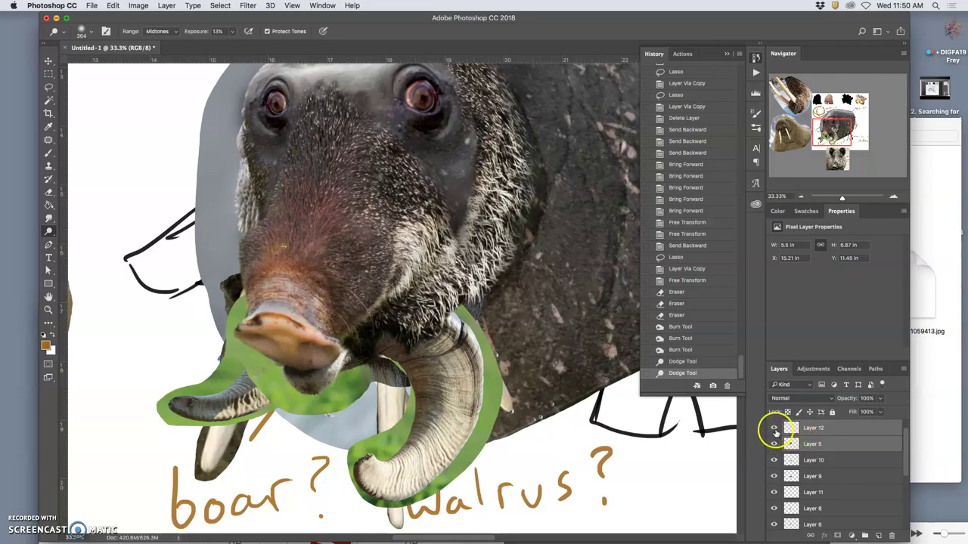
{"action": "left_click", "coordinate": [773, 429]}
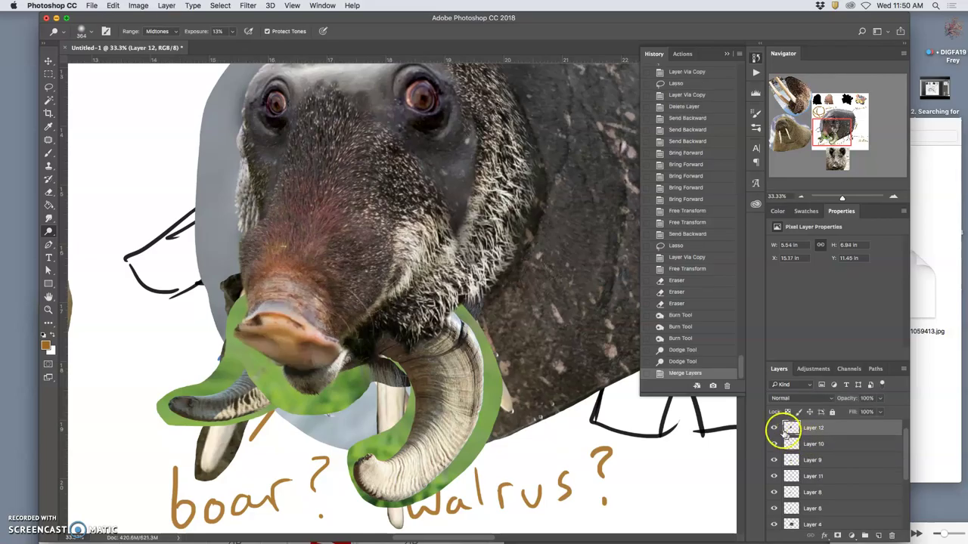
{"action": "key", "text": "ctrl+e"}
{"action": "left_click", "coordinate": [774, 428]}
{"action": "left_click", "coordinate": [774, 429]}
{"action": "left_click", "coordinate": [774, 428]}
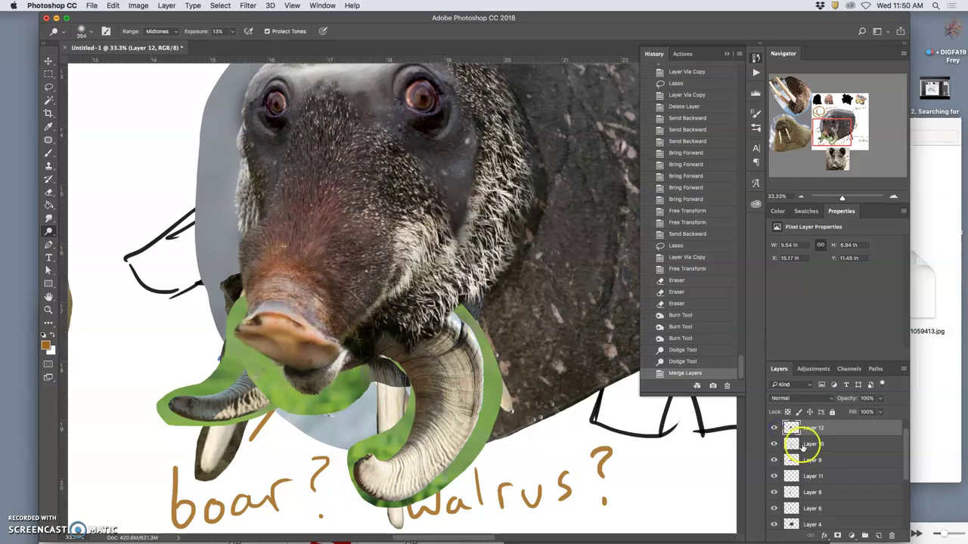
Select Layers 10 and 9 in turn and toggle each one's visibility to identify its piece of the mouth
{"action": "left_click", "coordinate": [809, 446]}
{"action": "left_click", "coordinate": [774, 446]}
{"action": "left_click", "coordinate": [774, 446]}
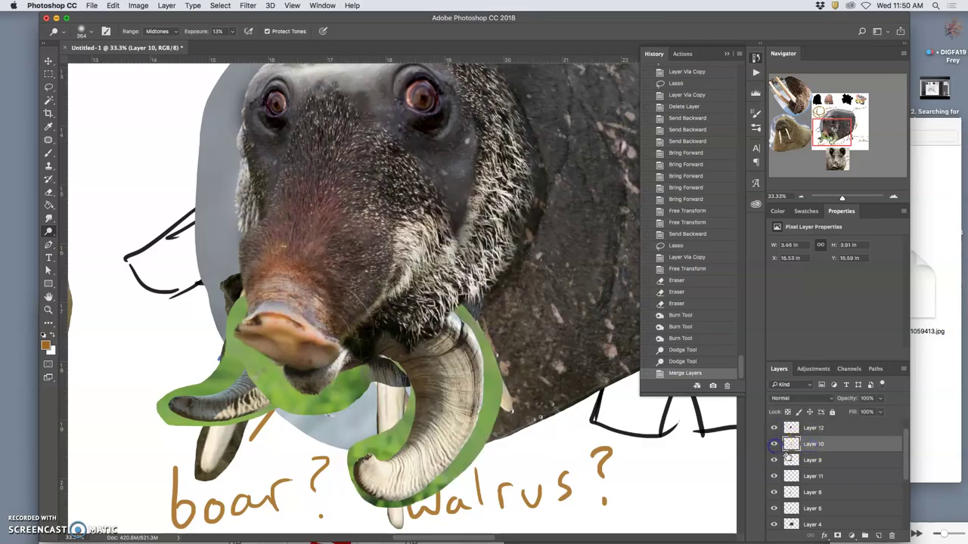
{"action": "left_click", "coordinate": [809, 461]}
{"action": "left_click", "coordinate": [774, 461]}
{"action": "left_click", "coordinate": [774, 461]}
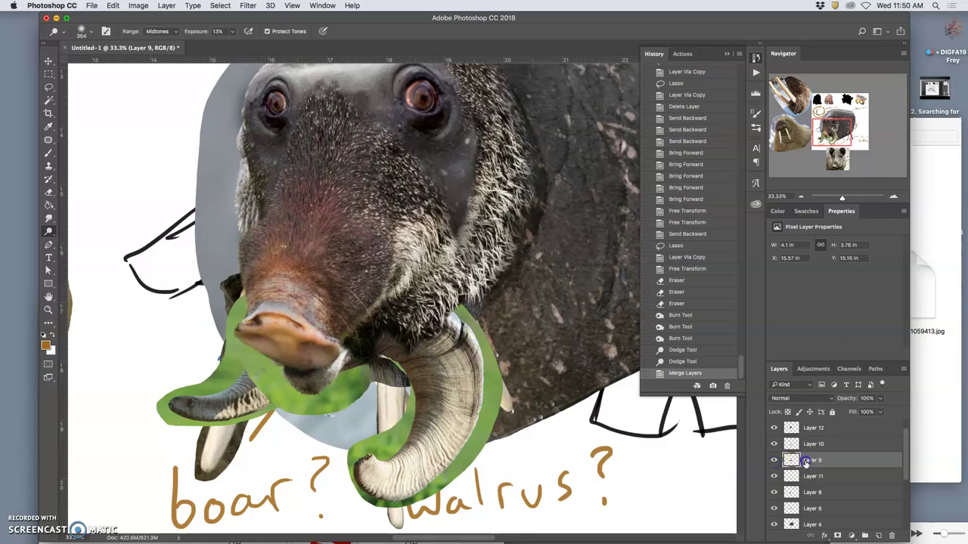
Warp the lower jaw piece on Layer 9 outward on both sides and downward so the chin extends below the snout
{"action": "key", "text": "super+t"}
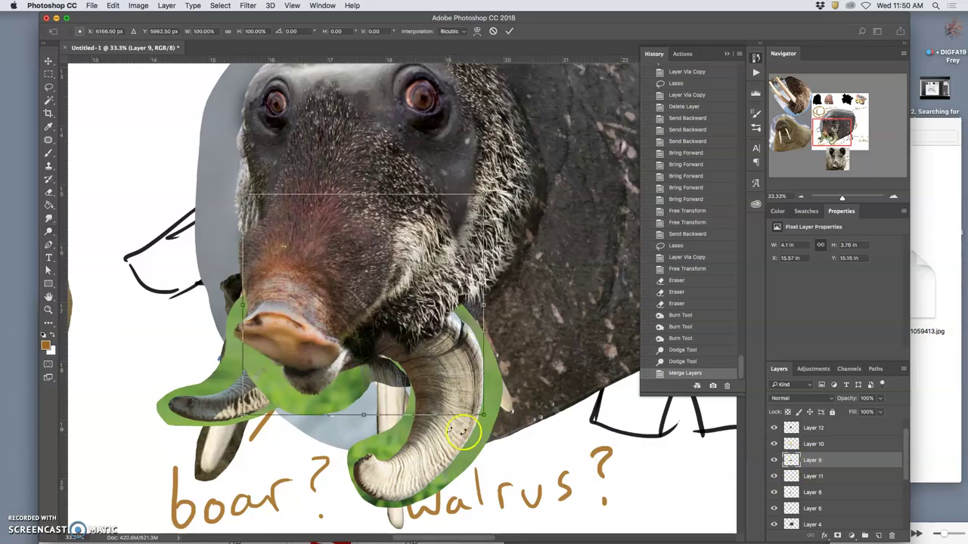
{"action": "right_click", "coordinate": [306, 379]}
{"action": "left_click", "coordinate": [348, 454]}
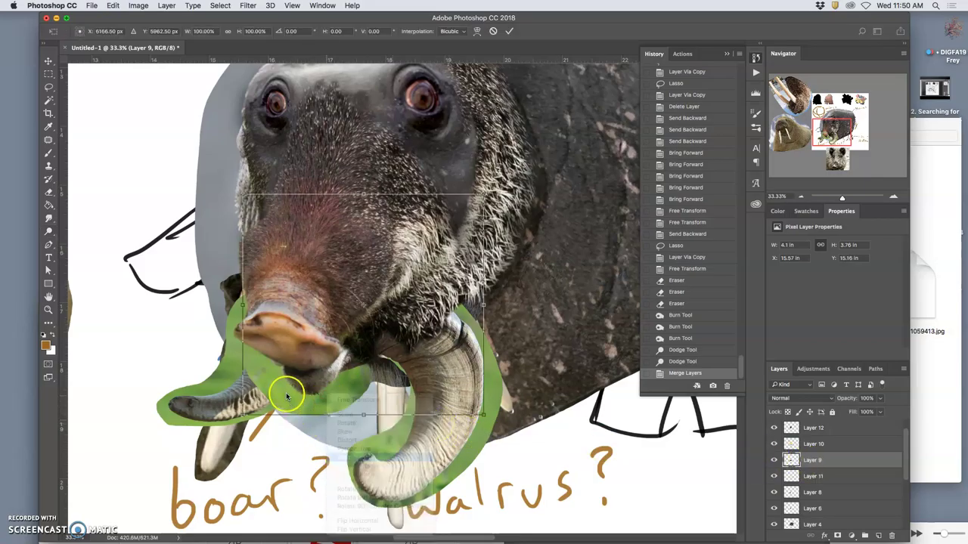
{"action": "left_click_drag", "start_coordinate": [273, 381], "coordinate": [253, 370]}
{"action": "left_click_drag", "start_coordinate": [372, 363], "coordinate": [370, 387]}
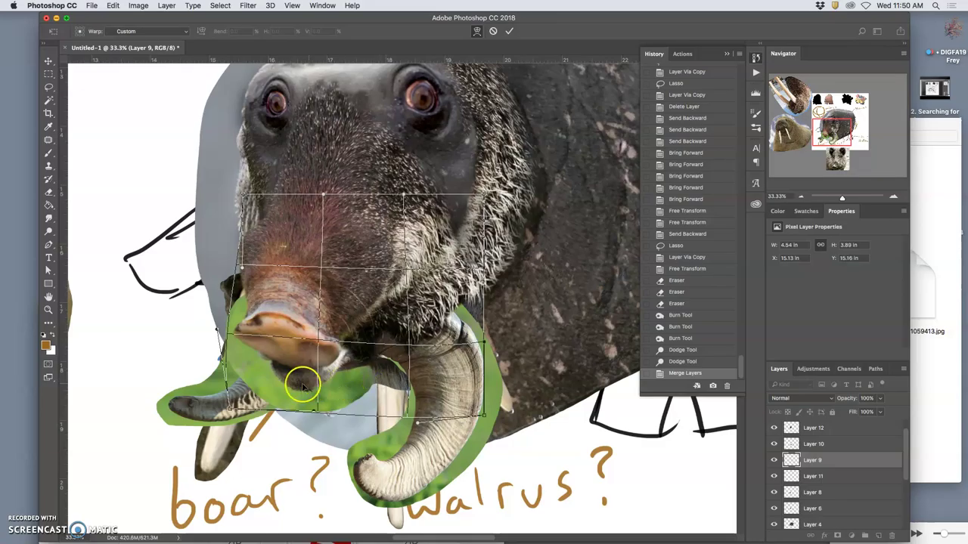
{"action": "left_click_drag", "start_coordinate": [261, 387], "coordinate": [249, 285]}
{"action": "left_click_drag", "start_coordinate": [335, 384], "coordinate": [333, 408]}
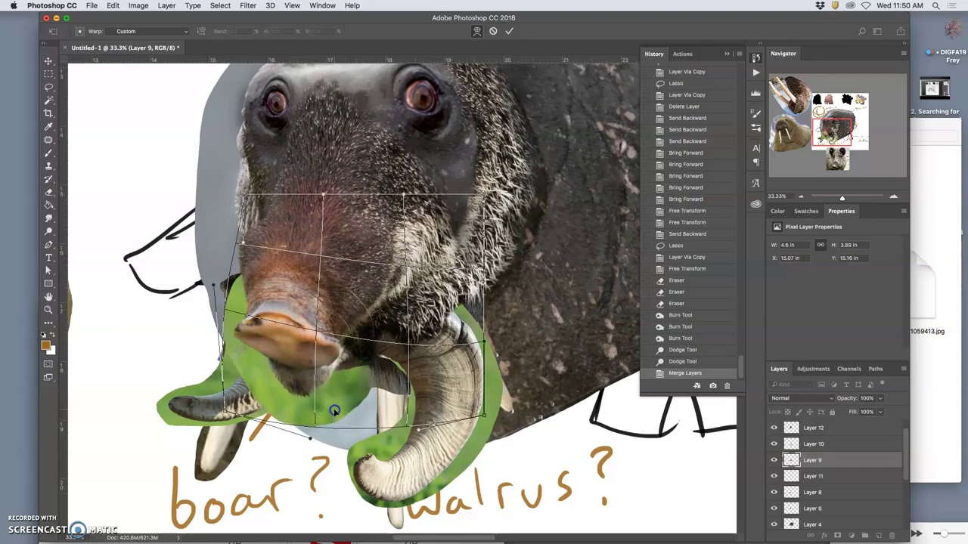
{"action": "left_click_drag", "start_coordinate": [270, 391], "coordinate": [248, 390]}
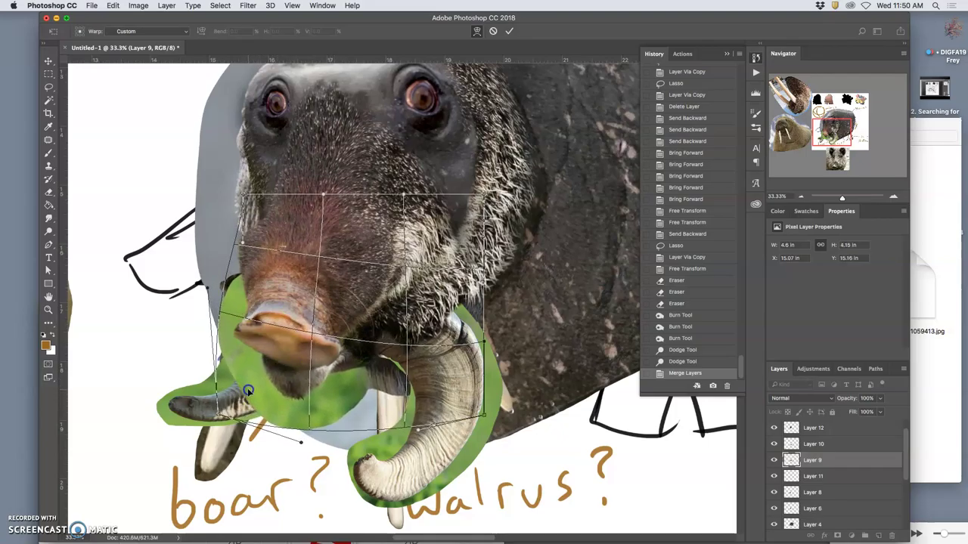
{"action": "left_click_drag", "start_coordinate": [409, 369], "coordinate": [437, 369]}
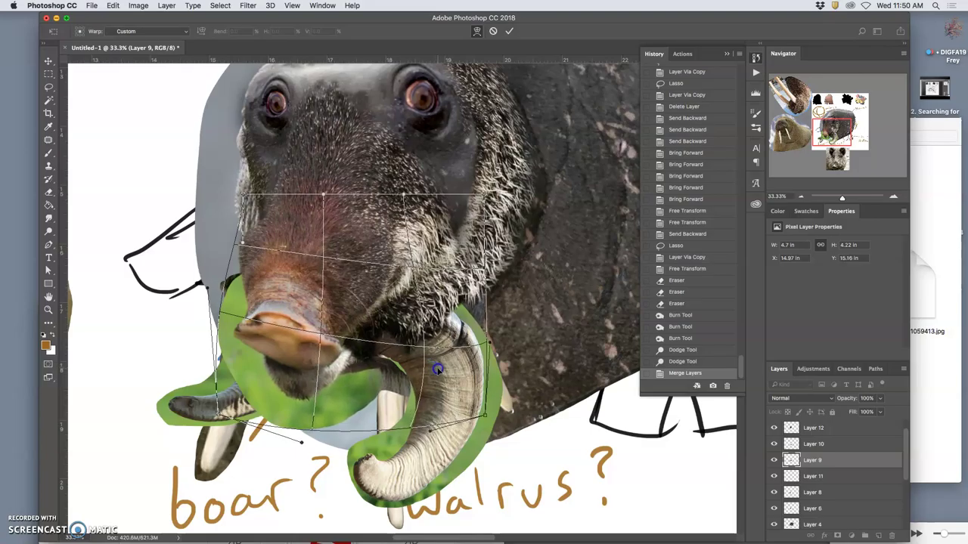
{"action": "key", "text": "Return"}
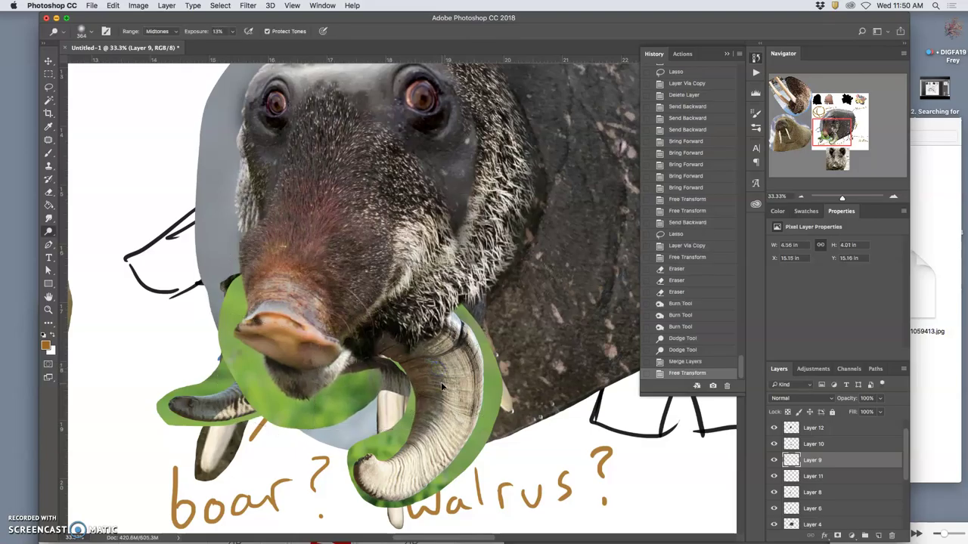
Lasso the excess green background beside and below the chin on Layer 9, delete it and clear the selection
{"action": "left_click", "coordinate": [50, 89]}
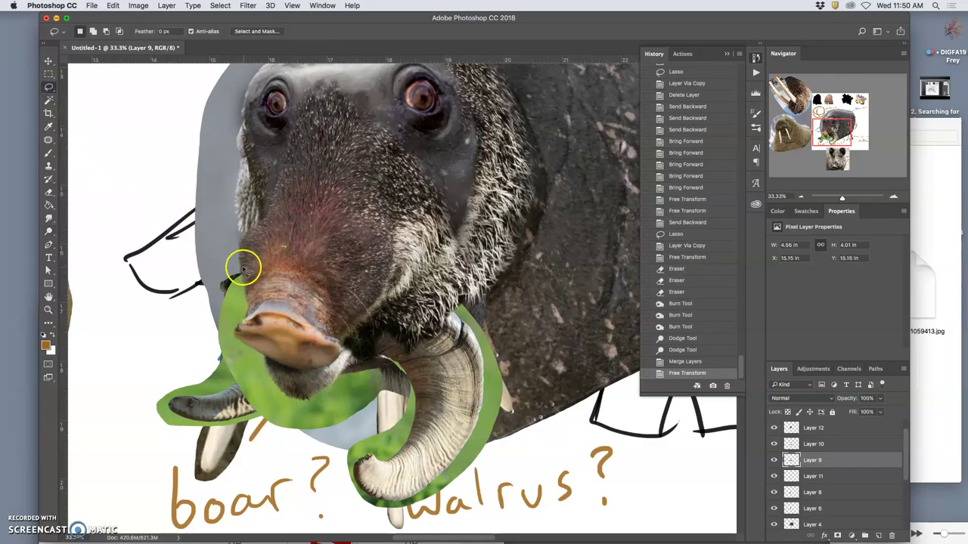
{"action": "left_click_drag", "start_coordinate": [261, 328], "coordinate": [264, 348]}
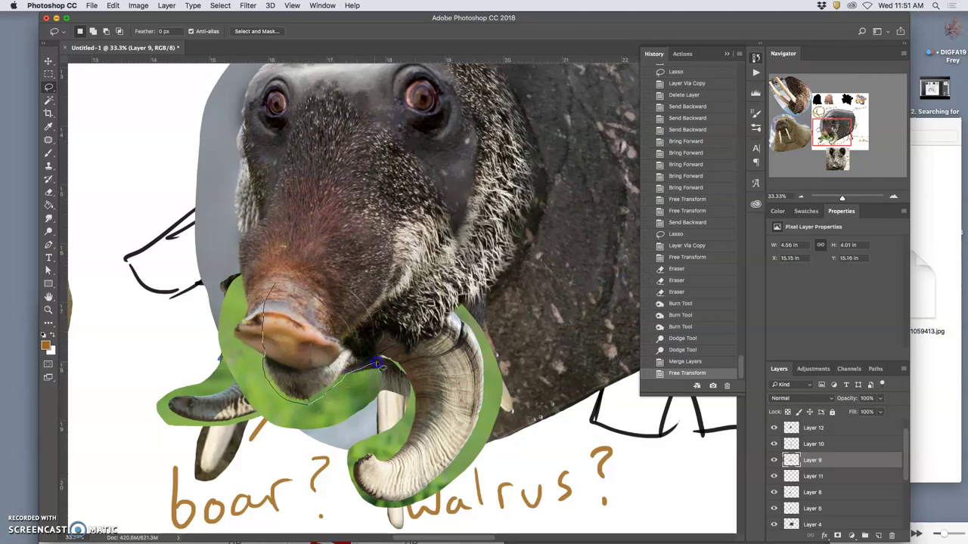
{"action": "mouse_move", "coordinate": [430, 274]}
{"action": "left_mouse_down"}
{"action": "mouse_move", "coordinate": [549, 342]}
{"action": "mouse_move", "coordinate": [563, 413]}
{"action": "mouse_move", "coordinate": [392, 482]}
{"action": "mouse_move", "coordinate": [155, 479]}
{"action": "mouse_move", "coordinate": [70, 348]}
{"action": "mouse_move", "coordinate": [174, 227]}
{"action": "mouse_move", "coordinate": [227, 227]}
{"action": "left_mouse_up"}
{"action": "key", "text": "Delete"}
{"action": "key", "text": "super+d"}
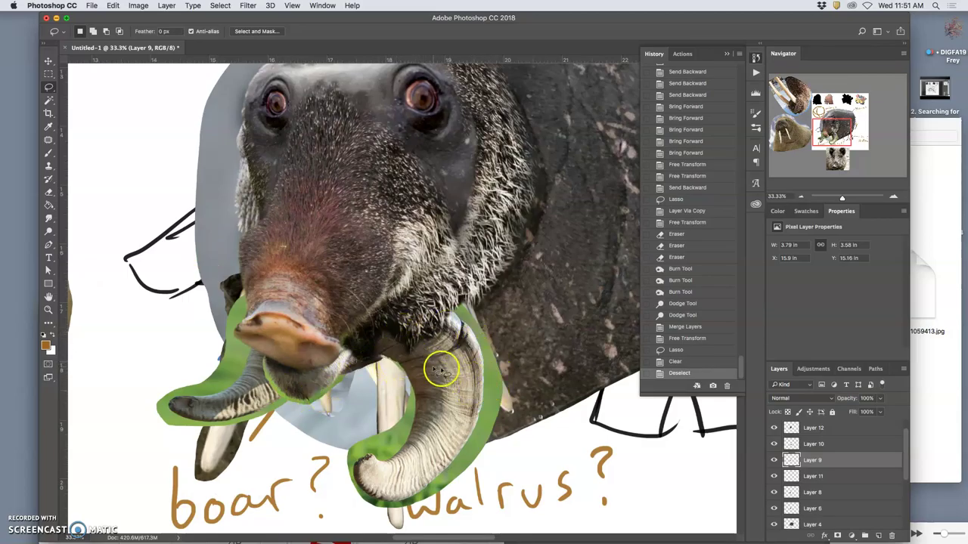
Toggle Layer 11 to identify it, and hide the walrus tusk pieces on Layers 8 and 6
{"action": "left_click", "coordinate": [774, 476]}
{"action": "left_click", "coordinate": [773, 476]}
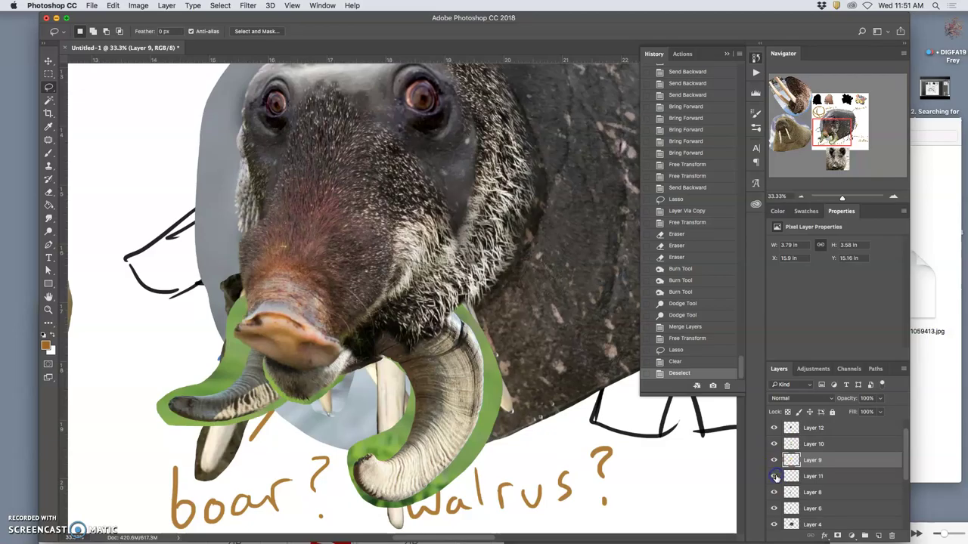
{"action": "left_click", "coordinate": [774, 492]}
{"action": "left_click", "coordinate": [773, 492]}
{"action": "left_click", "coordinate": [773, 492]}
{"action": "left_click", "coordinate": [774, 508]}
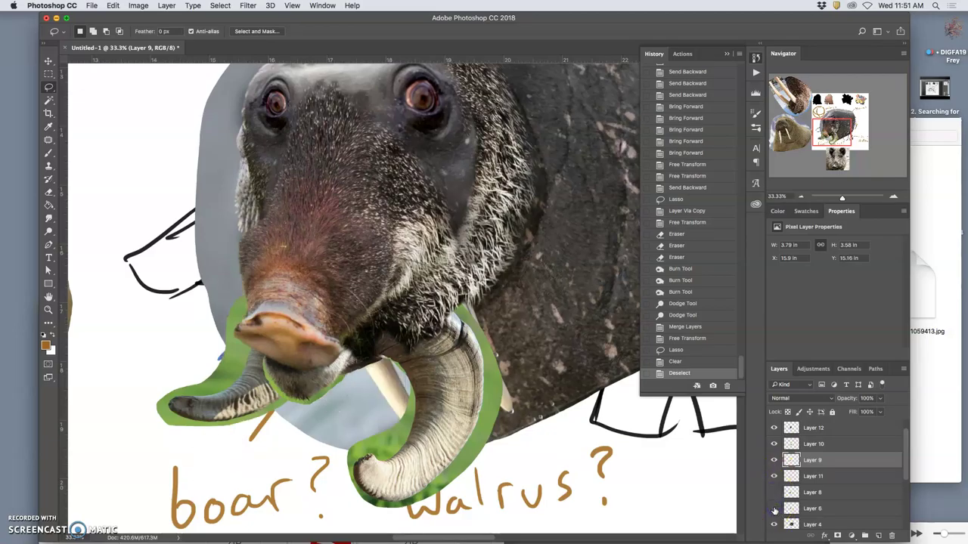
{"action": "left_click", "coordinate": [773, 508]}
{"action": "left_click", "coordinate": [773, 508]}
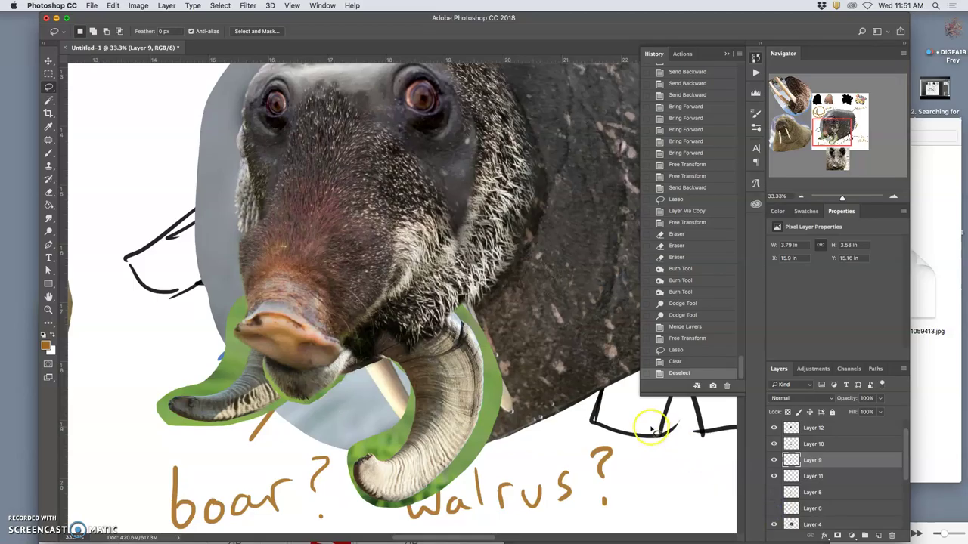
{"action": "key", "text": "super+minus"}
{"action": "key", "text": "super+minus"}
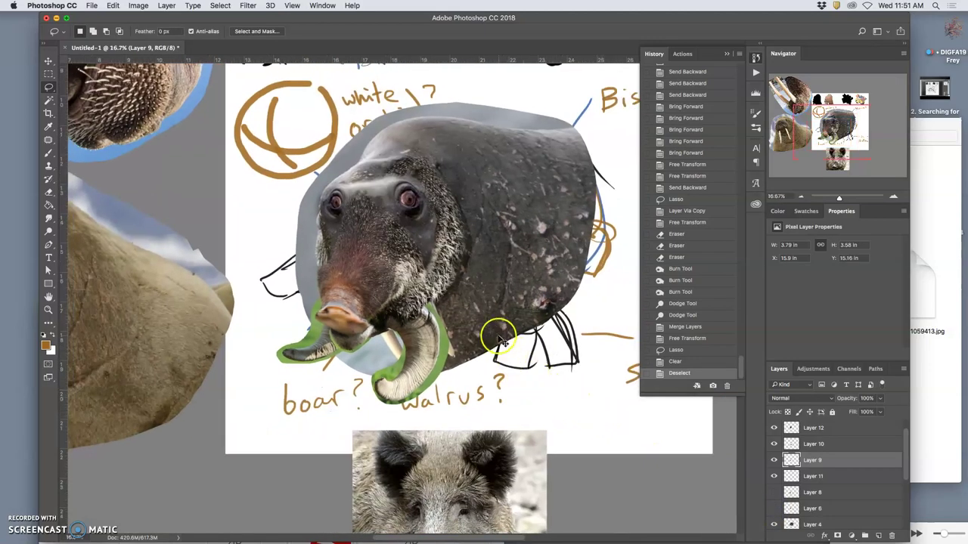
Examine the mouth and horns up close, toggling Layer 11's visibility to identify its piece
{"action": "key", "text": "super+equal"}
{"action": "key", "text": "super+equal"}
{"action": "key", "text": "super+equal"}
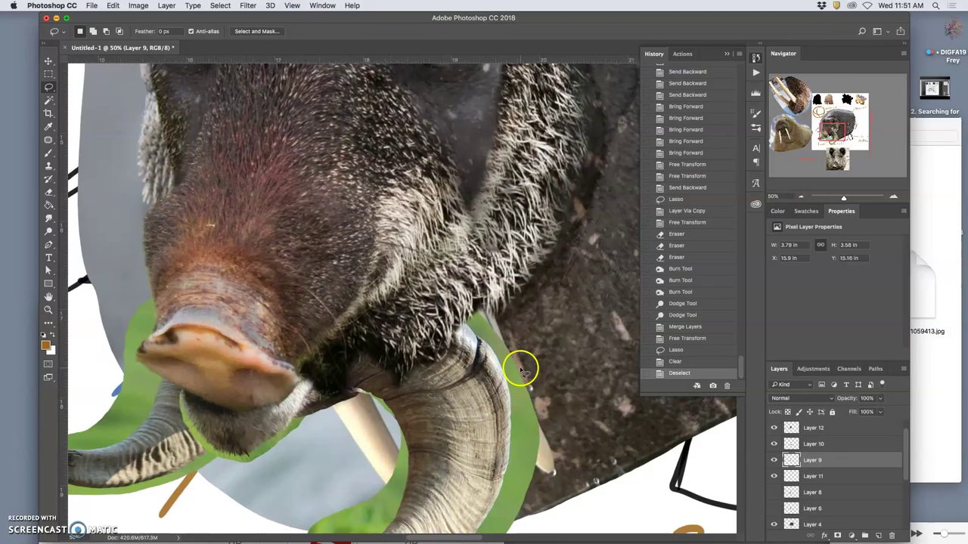
{"action": "scroll", "coordinate": [524, 370], "scroll_direction": "down", "scroll_amount": 3}
{"action": "left_click", "coordinate": [775, 477]}
{"action": "left_click", "coordinate": [775, 477]}
{"action": "scroll", "coordinate": [724, 453], "scroll_direction": "left", "scroll_amount": 3}
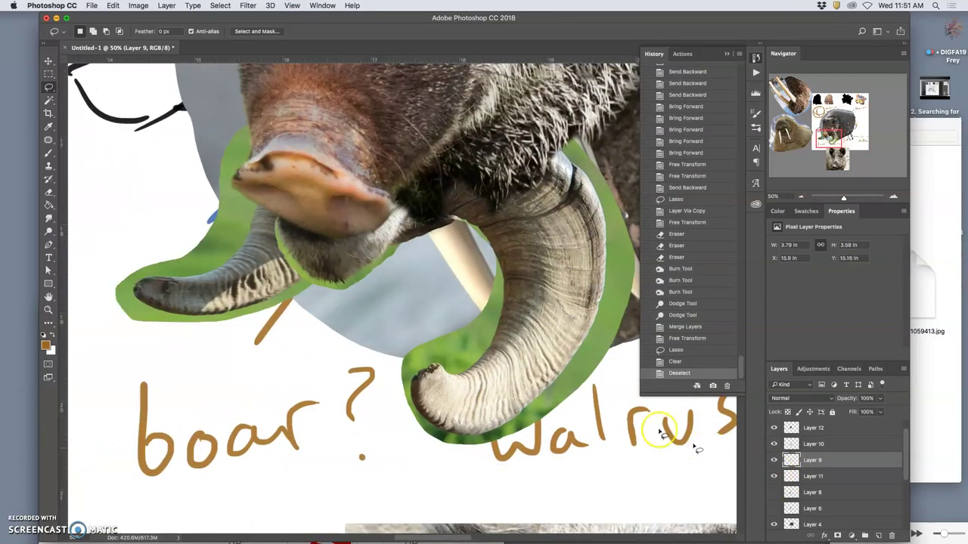
Select the green background around the smaller horn on Layer 11 with the Magic Wand, delete it and deselect
{"action": "left_click", "coordinate": [47, 100]}
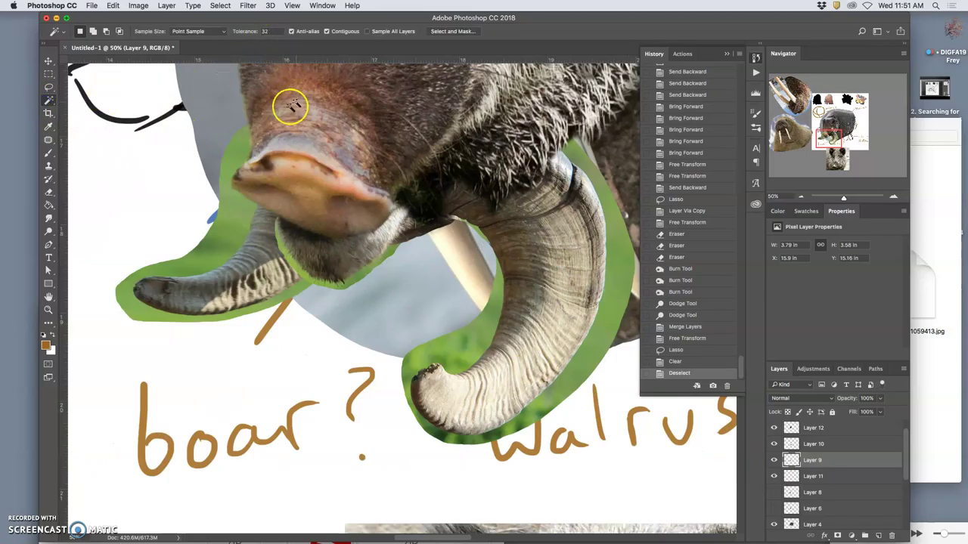
{"action": "left_click", "coordinate": [234, 154]}
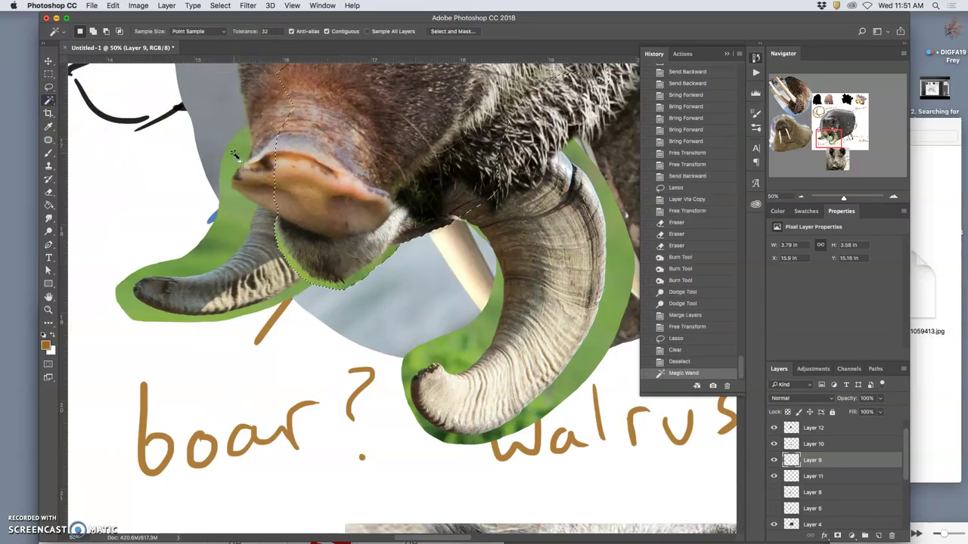
{"action": "left_click", "coordinate": [772, 476]}
{"action": "left_click", "coordinate": [772, 476]}
{"action": "left_click", "coordinate": [813, 476]}
{"action": "left_click", "coordinate": [406, 368]}
{"action": "left_click", "coordinate": [232, 211]}
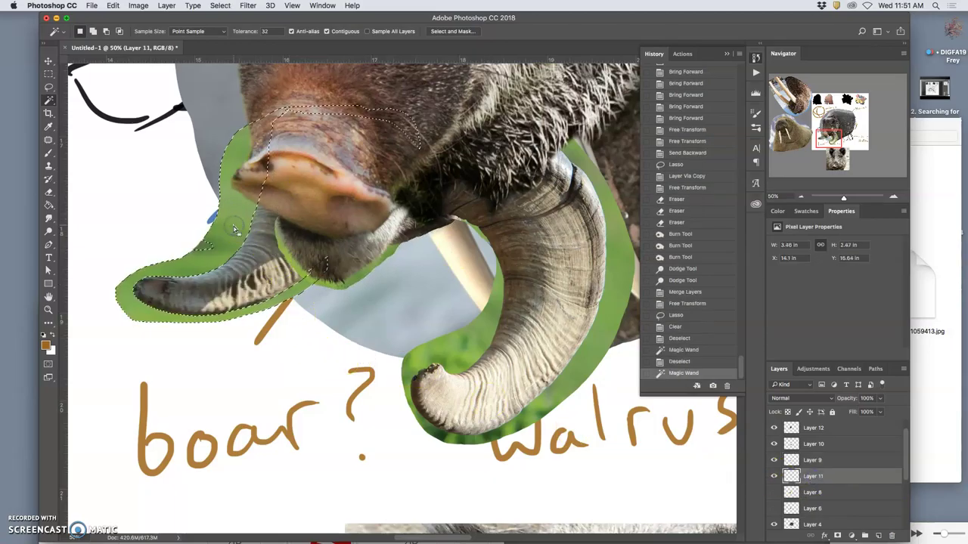
{"action": "left_click_drag", "start_coordinate": [222, 229], "coordinate": [203, 242]}
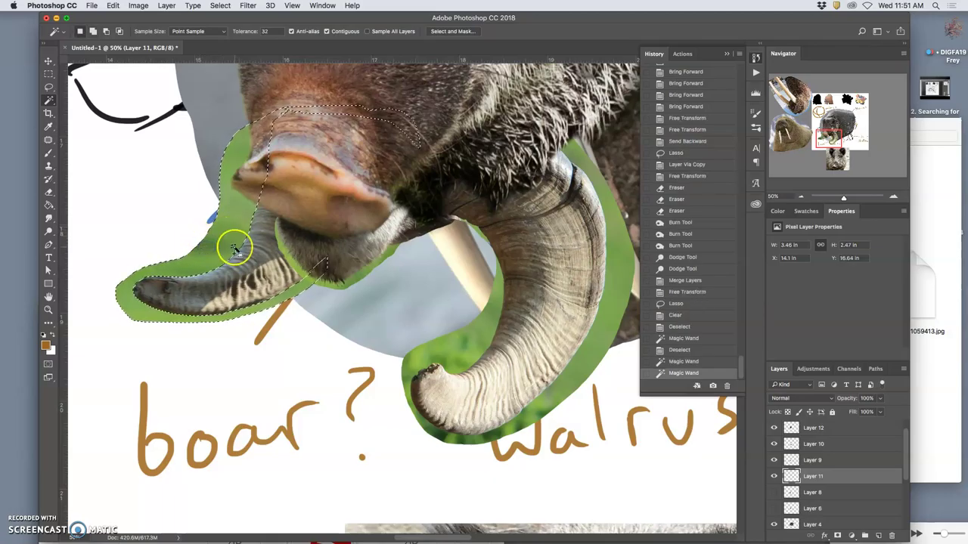
{"action": "key", "text": "Delete"}
{"action": "key", "text": "ctrl+d"}
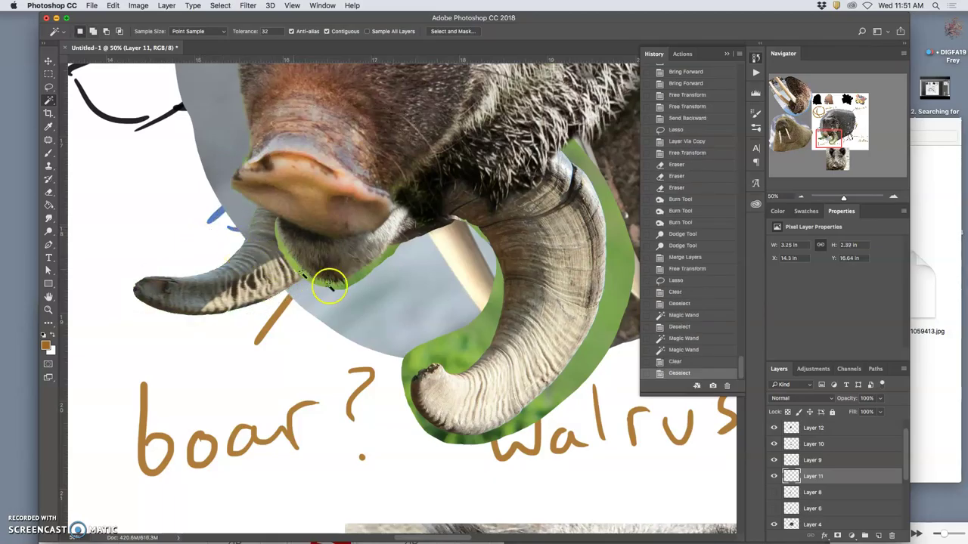
Select the remaining green fringe along the chin on Layer 9 with the Magic Wand, delete it and deselect
{"action": "mouse_move", "coordinate": [790, 473]}
{"action": "left_mouse_down"}
{"action": "mouse_move", "coordinate": [788, 462]}
{"action": "mouse_move", "coordinate": [817, 463]}
{"action": "mouse_move", "coordinate": [778, 458]}
{"action": "left_mouse_up"}
{"action": "left_click", "coordinate": [774, 460]}
{"action": "left_click", "coordinate": [773, 461]}
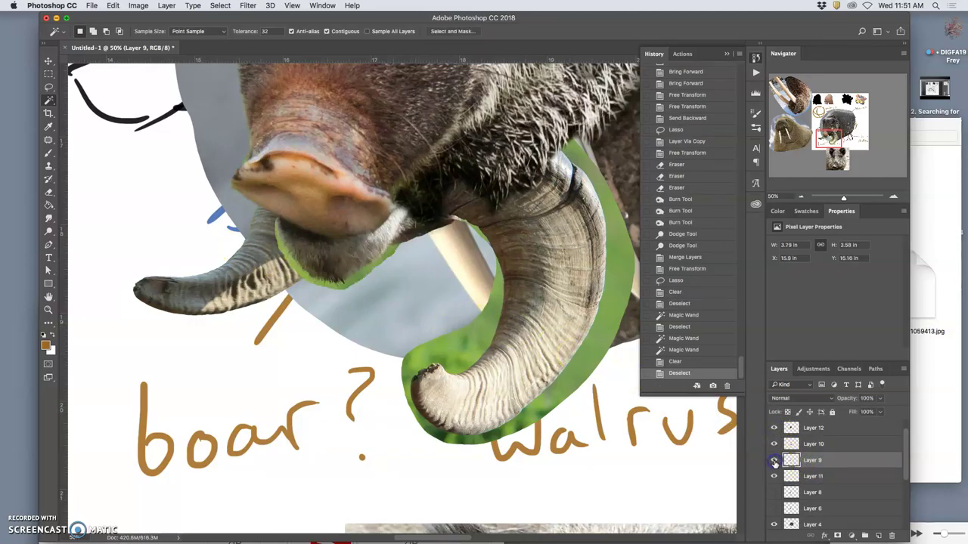
{"action": "left_click", "coordinate": [362, 277]}
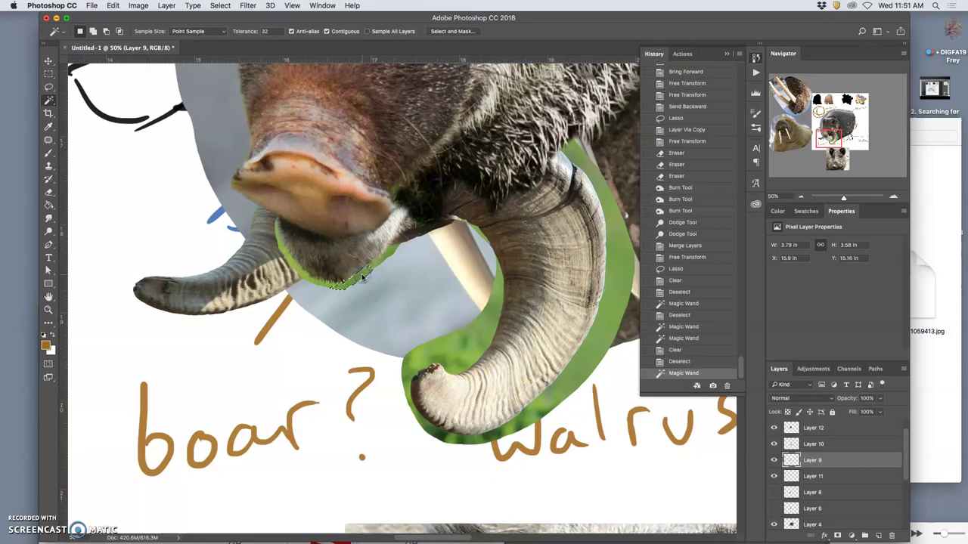
{"action": "left_click", "coordinate": [344, 272], "text": "shift"}
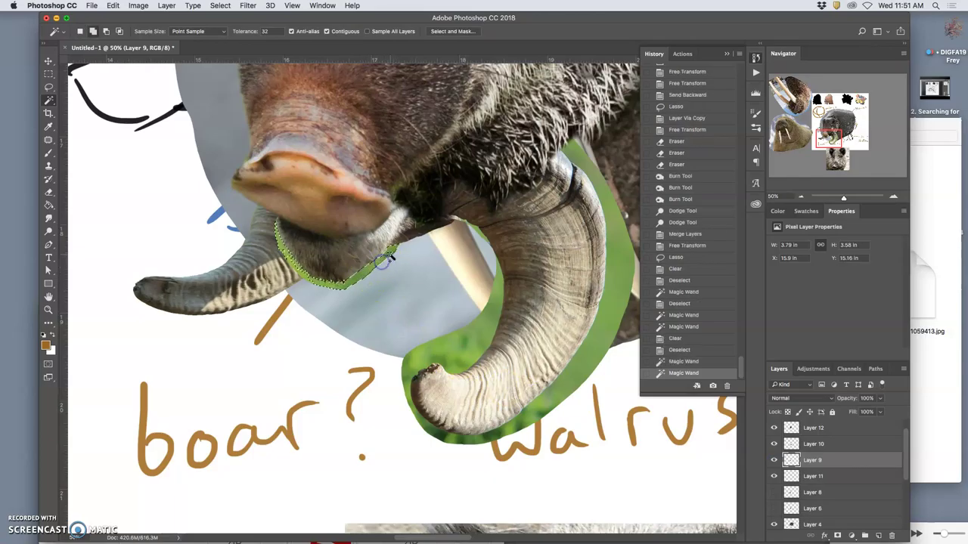
{"action": "left_click", "coordinate": [306, 276], "text": "shift"}
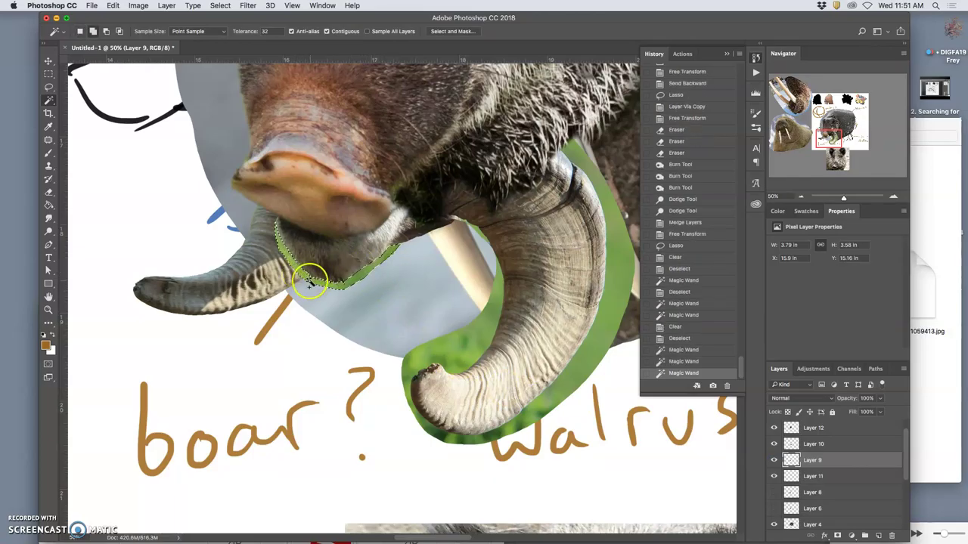
{"action": "key", "text": "Delete"}
{"action": "key", "text": "ctrl+d"}
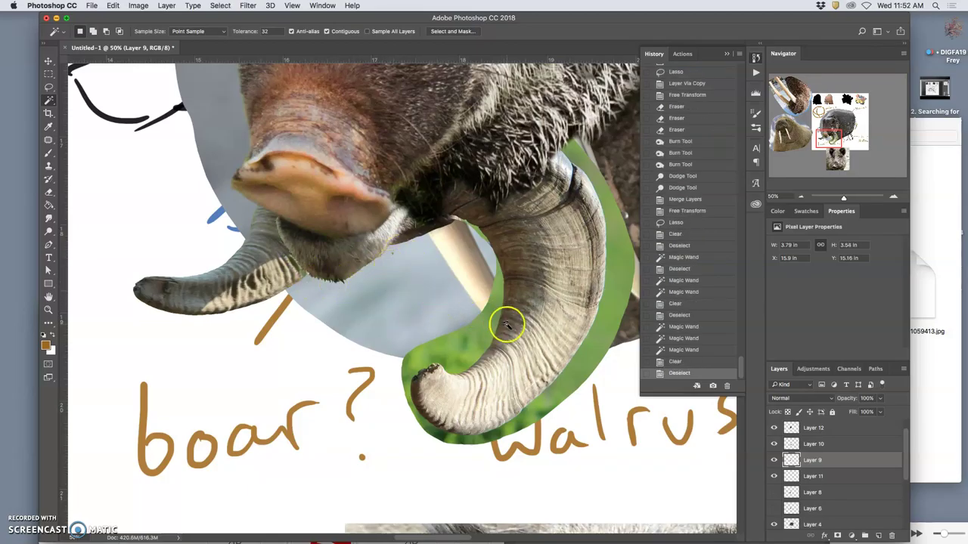
Select all the green patches around the large curled horn on Layer 10 with the Magic Wand, delete them and deselect
{"action": "left_click", "coordinate": [789, 445]}
{"action": "left_click", "coordinate": [772, 444]}
{"action": "left_click", "coordinate": [773, 445]}
{"action": "left_click", "coordinate": [612, 320]}
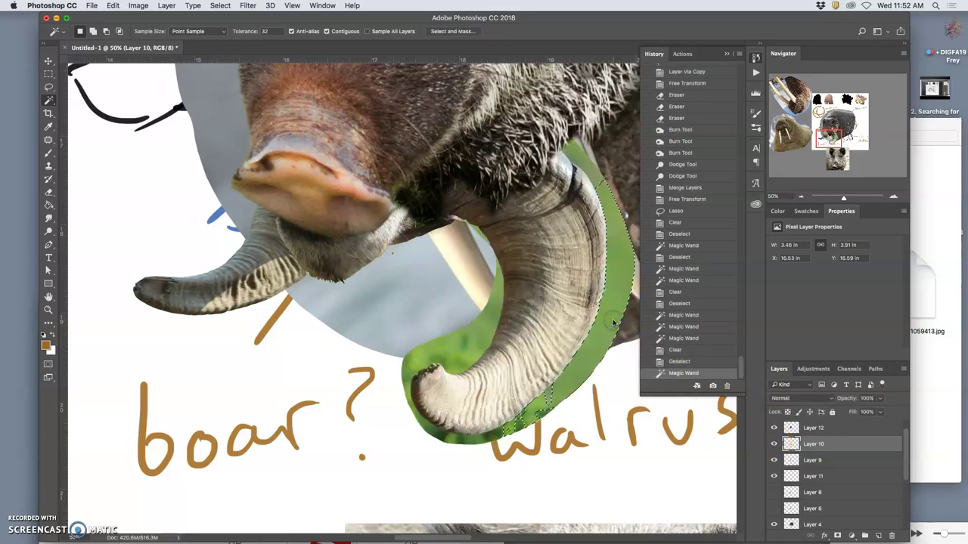
{"action": "left_click", "coordinate": [572, 221]}
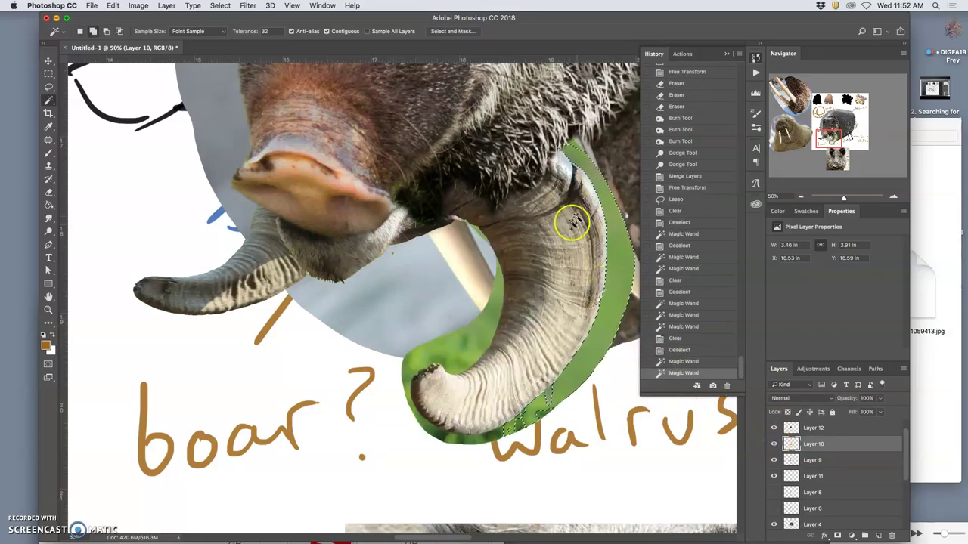
{"action": "left_click", "coordinate": [575, 145]}
{"action": "left_click", "coordinate": [478, 322], "text": "shift"}
{"action": "left_click", "coordinate": [482, 235], "text": "shift"}
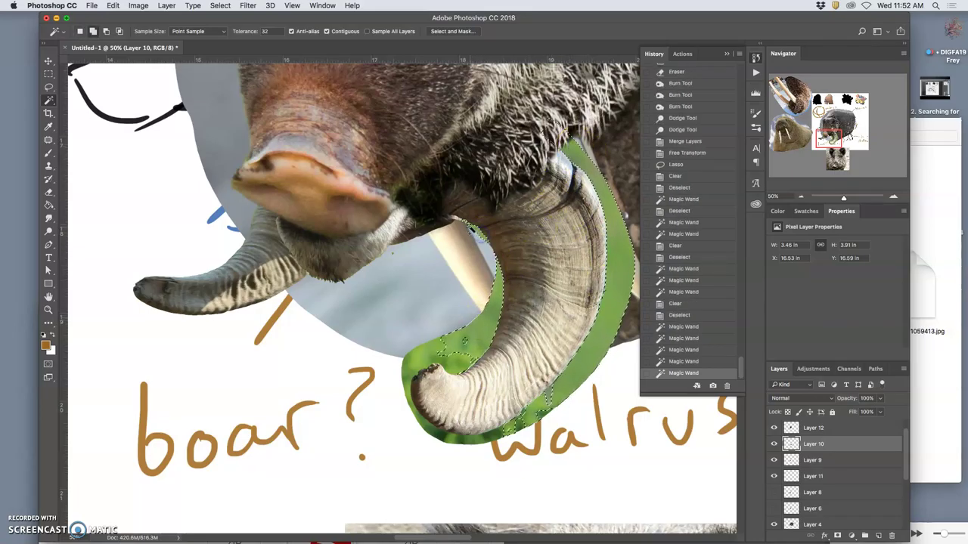
{"action": "left_click", "coordinate": [428, 356], "text": "shift"}
{"action": "left_click", "coordinate": [445, 361], "text": "shift"}
{"action": "left_click", "coordinate": [460, 360], "text": "shift"}
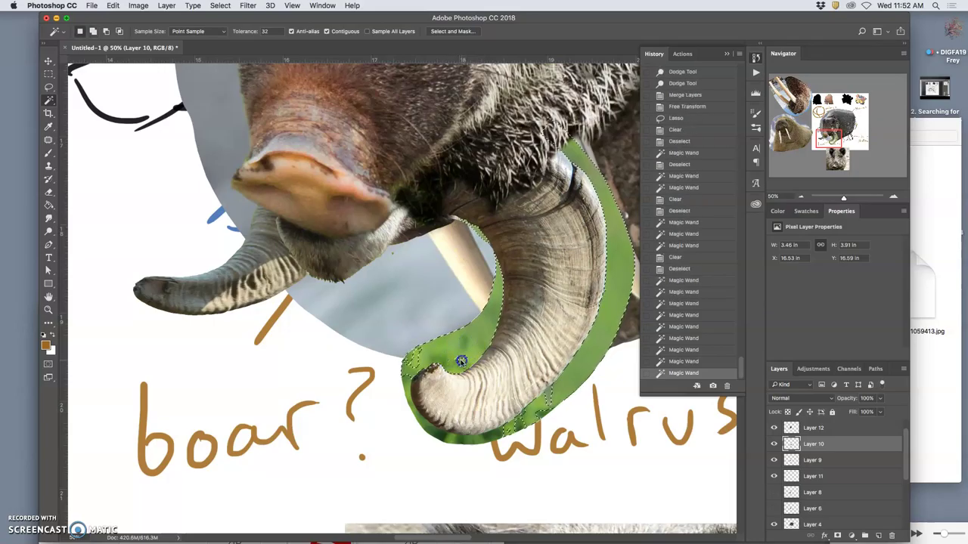
{"action": "left_click", "coordinate": [429, 355], "text": "shift"}
{"action": "left_click", "coordinate": [407, 383], "text": "shift"}
{"action": "left_click", "coordinate": [407, 388], "text": "shift"}
{"action": "left_click", "coordinate": [408, 385], "text": "shift"}
{"action": "left_click", "coordinate": [421, 421], "text": "shift"}
{"action": "left_click", "coordinate": [428, 428], "text": "shift"}
{"action": "left_click", "coordinate": [427, 427], "text": "shift"}
{"action": "left_click", "coordinate": [443, 434], "text": "shift"}
{"action": "left_click", "coordinate": [443, 435], "text": "shift"}
{"action": "left_click", "coordinate": [446, 436], "text": "shift"}
{"action": "left_click", "coordinate": [447, 437], "text": "shift"}
{"action": "left_click", "coordinate": [451, 438], "text": "shift"}
{"action": "left_click", "coordinate": [469, 438], "text": "shift"}
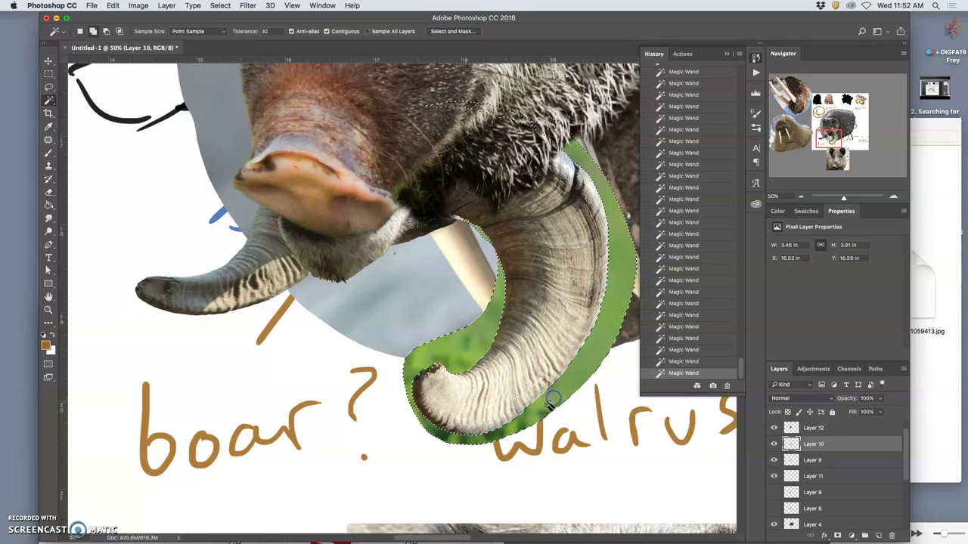
{"action": "key", "text": "Delete"}
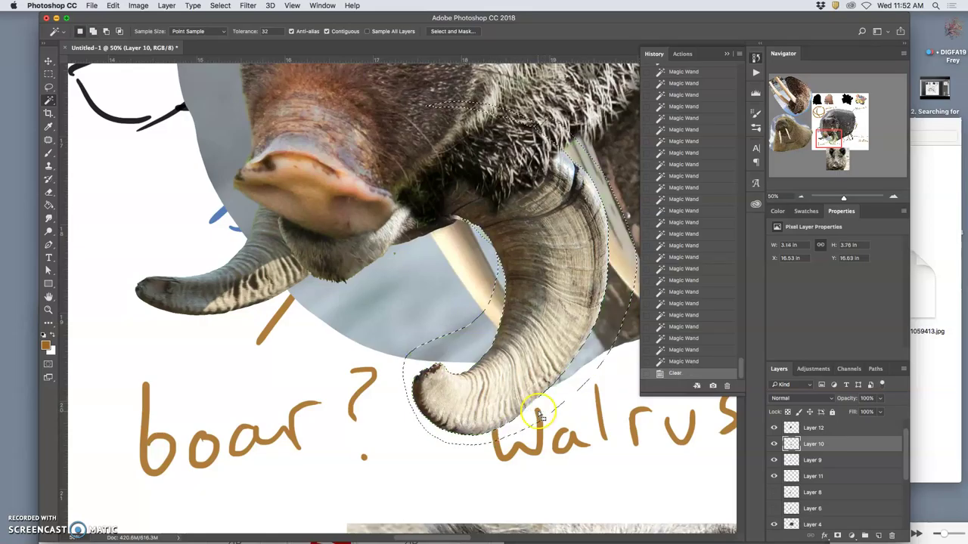
{"action": "key", "text": "super+d"}
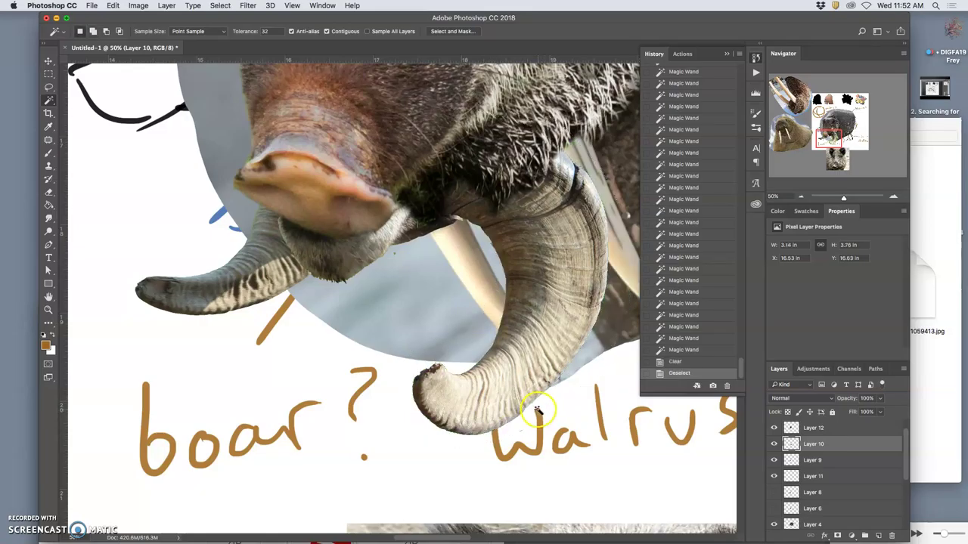
{"action": "key", "text": "super+minus"}
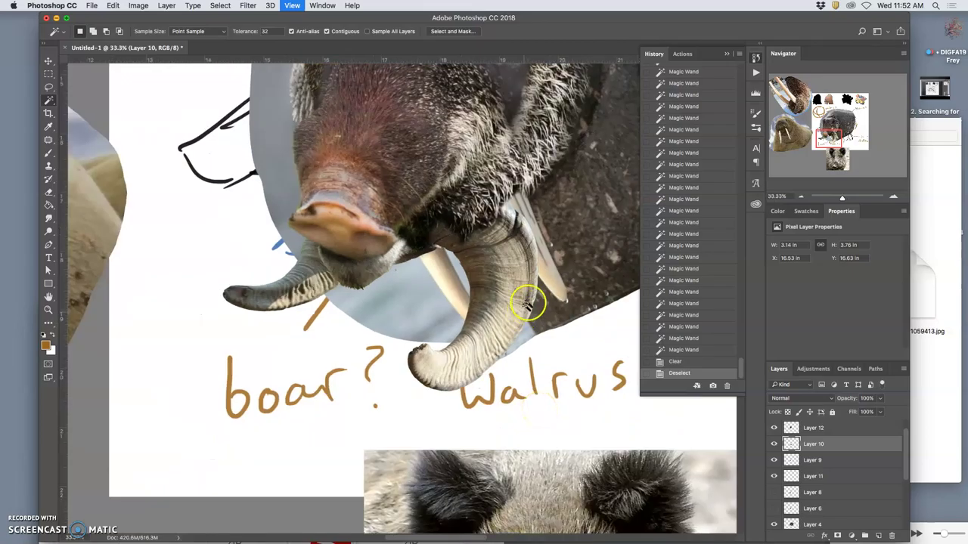
{"action": "key", "text": "super+minus"}
{"action": "key", "text": "super+minus"}
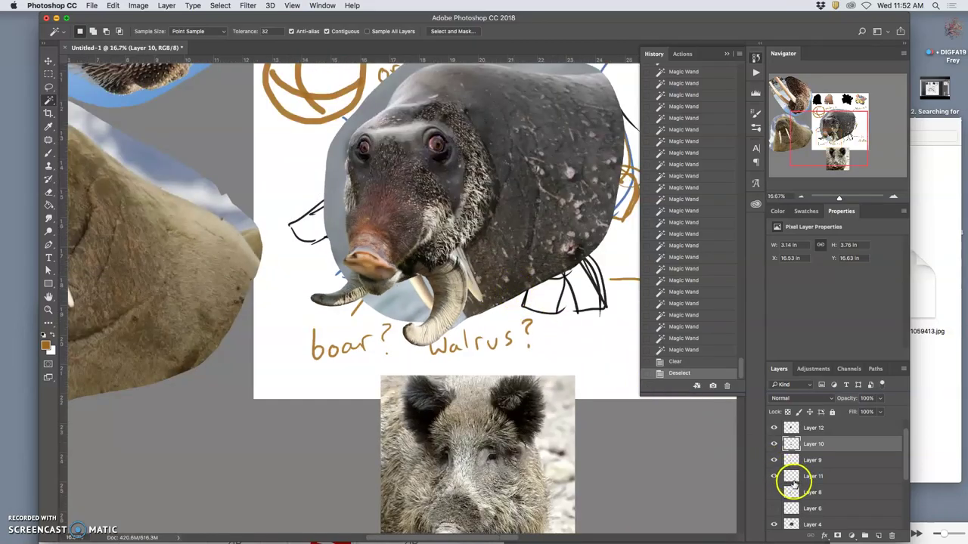
Try to select the grey-blue background below the snout on Layer 4 with the Magic Wand
{"action": "left_click", "coordinate": [774, 524]}
{"action": "left_click", "coordinate": [773, 524]}
{"action": "left_click", "coordinate": [801, 524]}
{"action": "left_click", "coordinate": [356, 241]}
{"action": "left_click", "coordinate": [363, 274]}
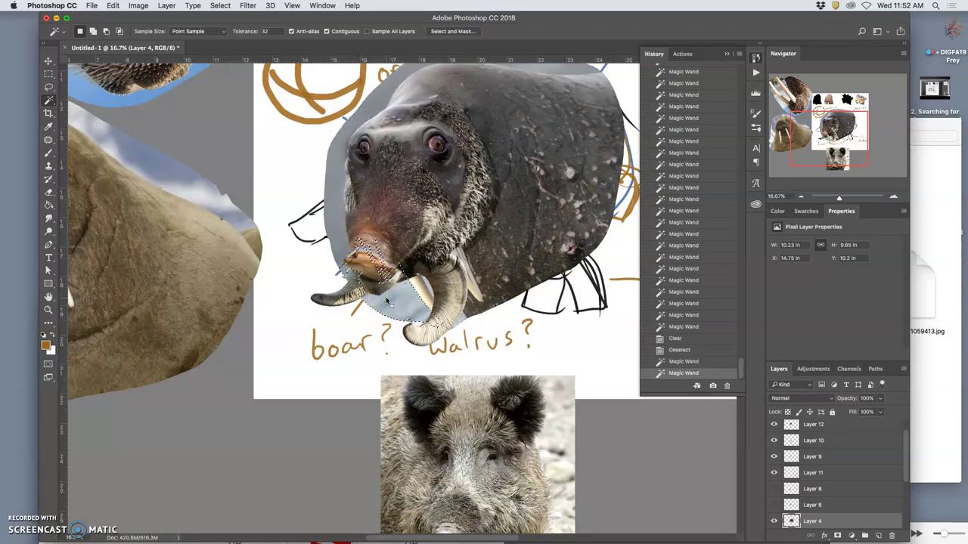
{"action": "scroll", "coordinate": [388, 301], "scroll_direction": "up", "scroll_amount": 5}
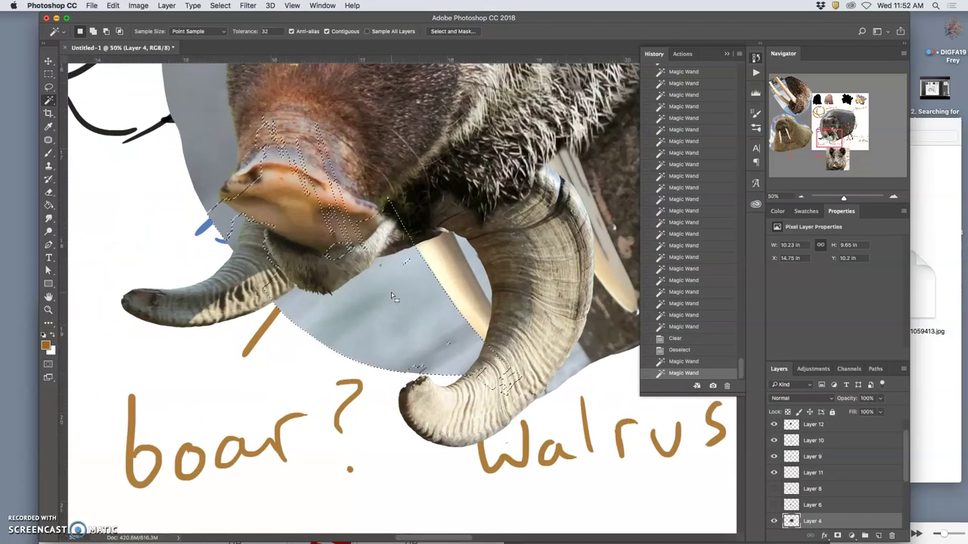
{"action": "key", "text": "super+minus"}
{"action": "key", "text": "super+minus"}
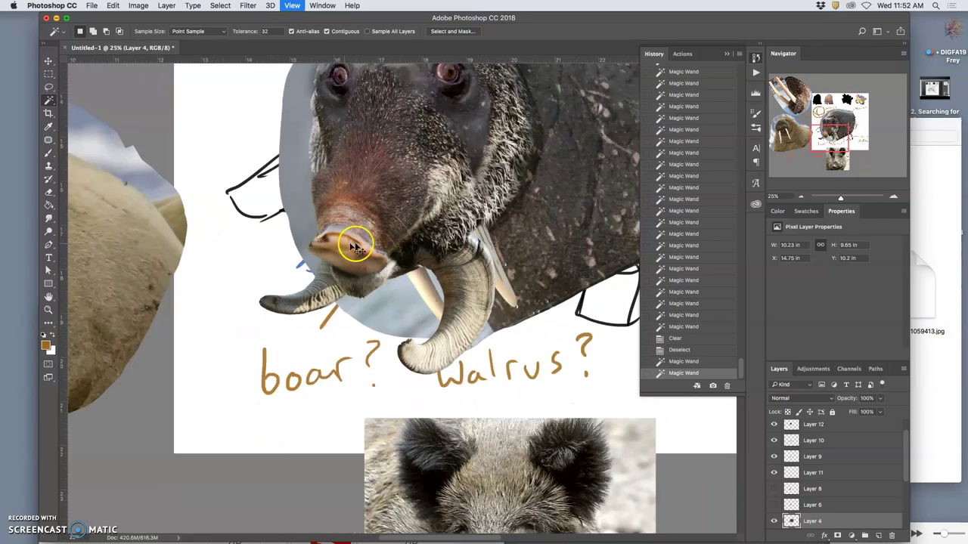
{"action": "key", "text": "super+minus"}
{"action": "key", "text": "super+minus"}
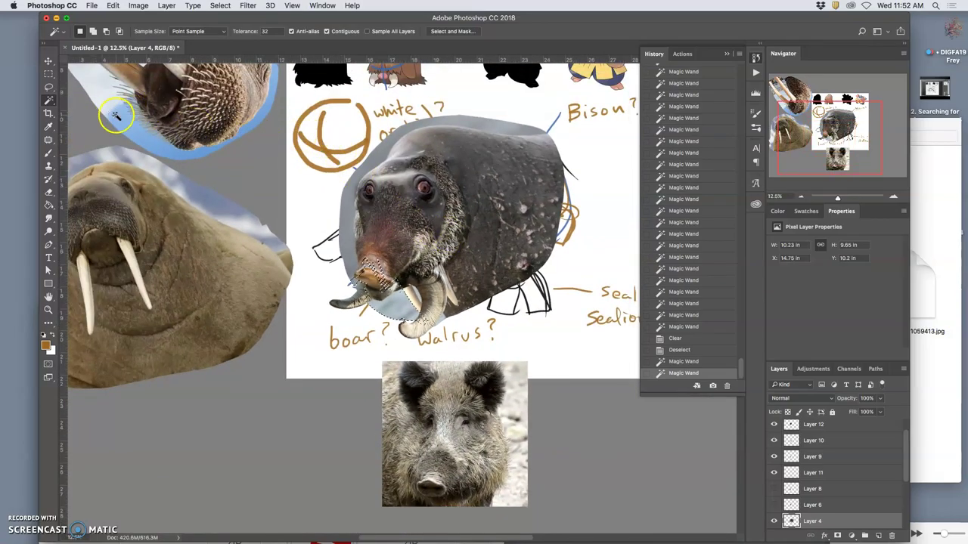
Lasso the leftover background in front of the face and under the chin on Layer 4, delete it and deselect
{"action": "left_click", "coordinate": [48, 86]}
{"action": "key", "text": "super+d"}
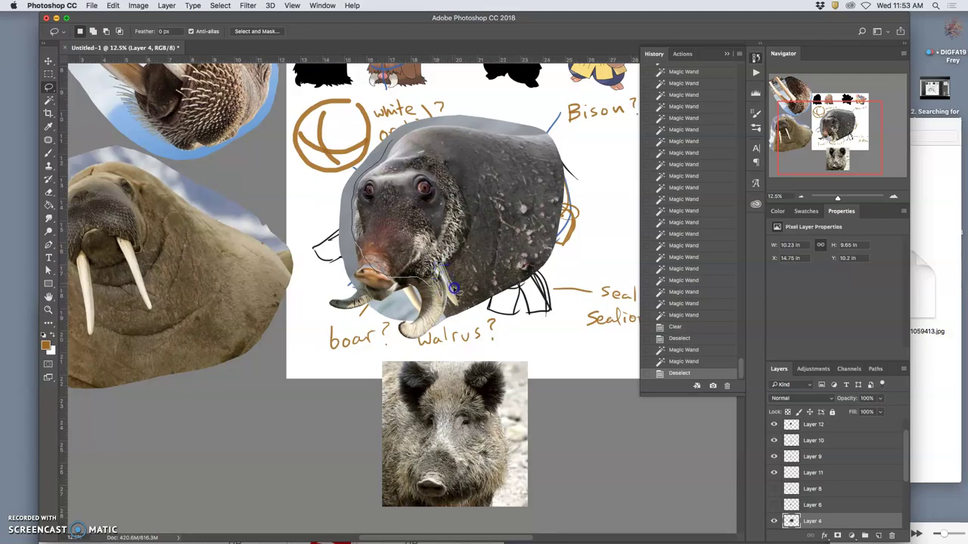
{"action": "mouse_move", "coordinate": [466, 305]}
{"action": "left_mouse_down"}
{"action": "mouse_move", "coordinate": [471, 341]}
{"action": "mouse_move", "coordinate": [285, 368]}
{"action": "mouse_move", "coordinate": [264, 225]}
{"action": "mouse_move", "coordinate": [335, 136]}
{"action": "mouse_move", "coordinate": [375, 113]}
{"action": "mouse_move", "coordinate": [389, 135]}
{"action": "left_mouse_up"}
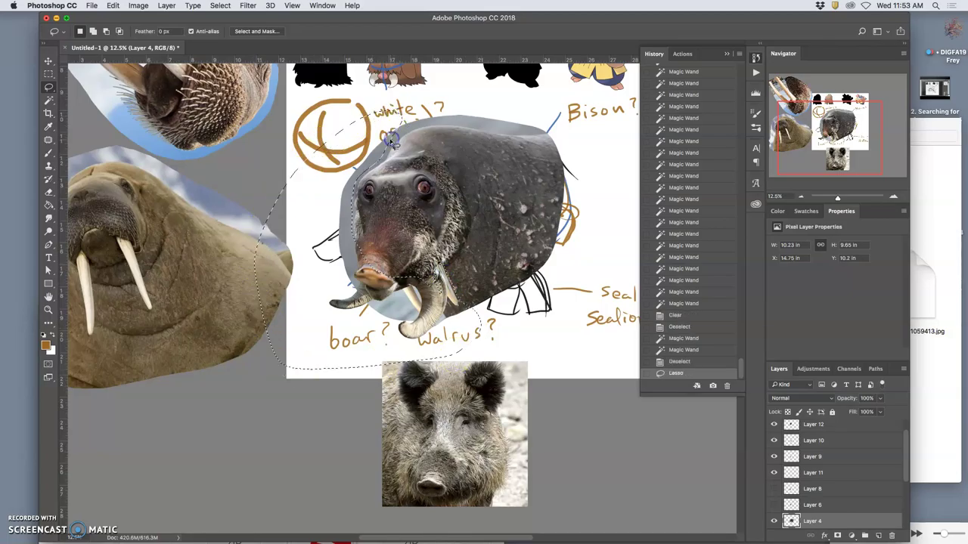
{"action": "key", "text": "Delete"}
{"action": "key", "text": "super+d"}
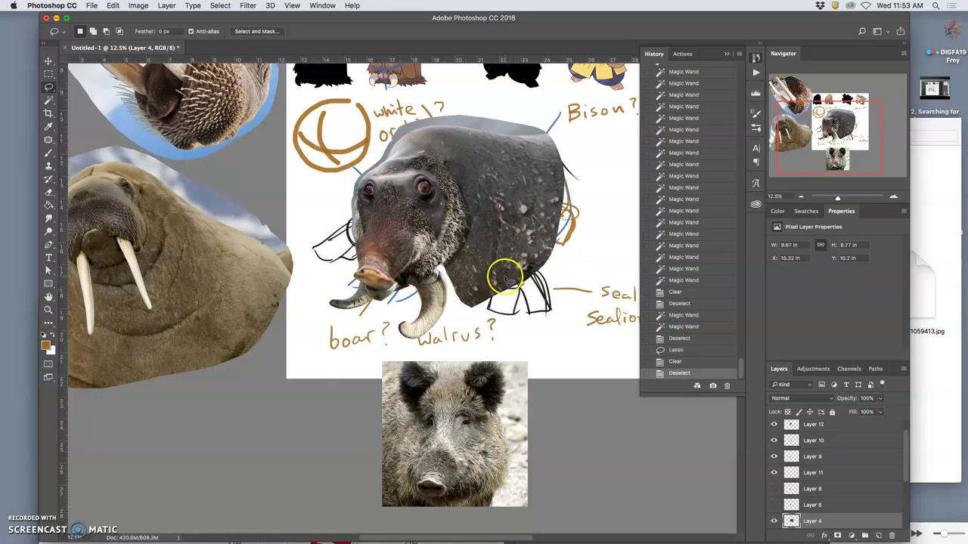
Examine the cleaned-up head and body edges, both up close and within the whole collage
{"action": "key", "text": "super+minus"}
{"action": "key", "text": "super+minus"}
{"action": "key", "text": "super+minus"}
{"action": "key", "text": "super+plus"}
{"action": "key", "text": "super+plus"}
{"action": "key", "text": "super+plus"}
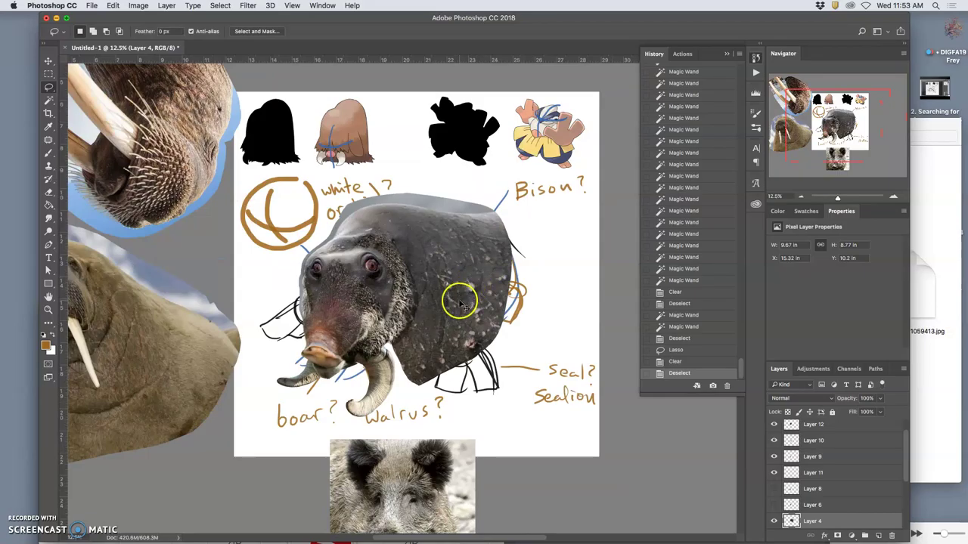
{"action": "key", "text": "super+plus"}
{"action": "key", "text": "super+plus"}
{"action": "key", "text": "super+plus"}
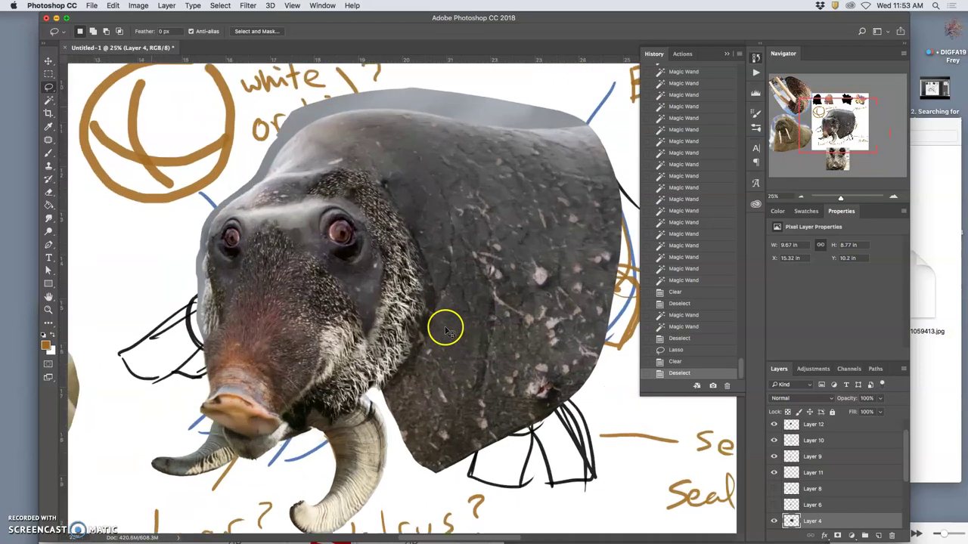
{"action": "scroll", "coordinate": [398, 318], "scroll_direction": "down", "scroll_amount": 4}
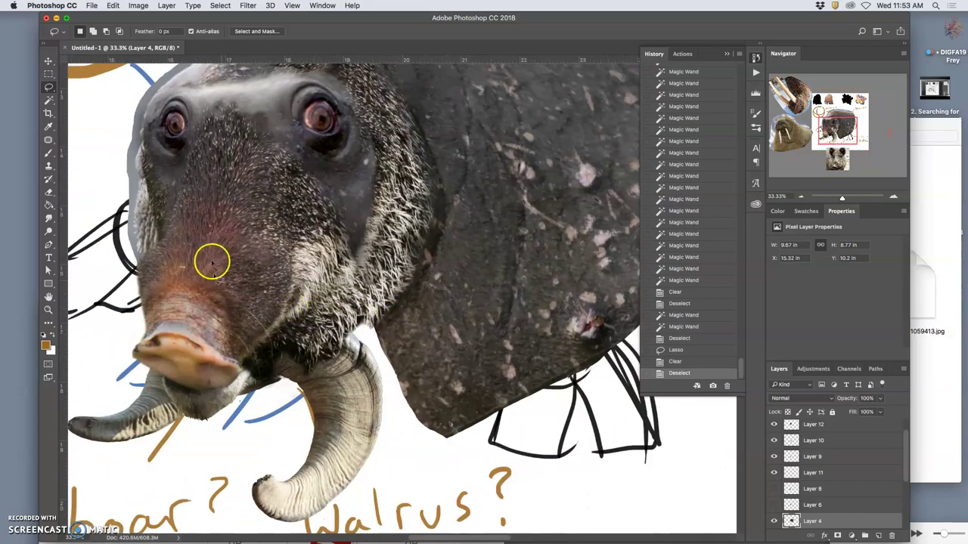
{"action": "key", "text": "super+minus"}
{"action": "key", "text": "super+minus"}
{"action": "key", "text": "super+minus"}
{"action": "key", "text": "super+minus"}
{"action": "key", "text": "super+minus"}
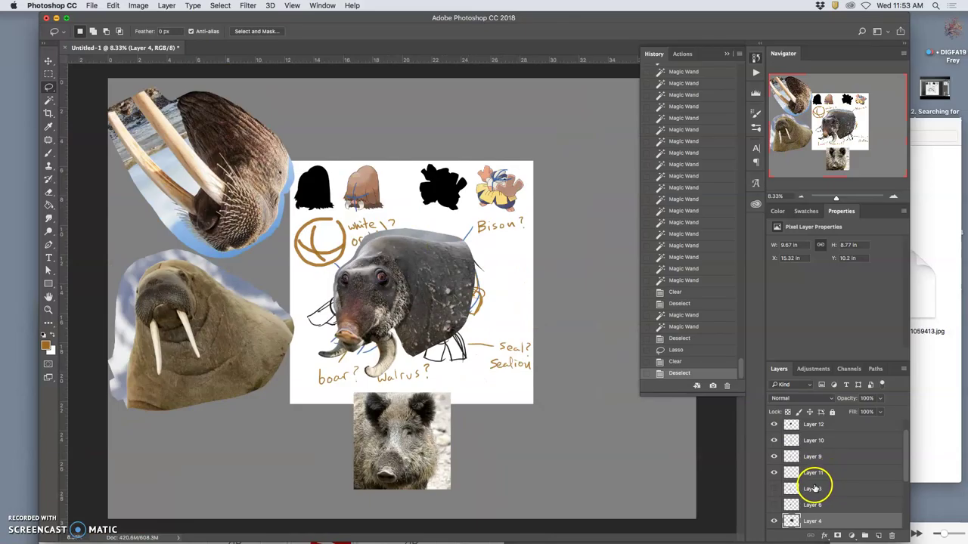
Delete the two hidden layers, Layer 8 and Layer 6
{"action": "left_click_drag", "start_coordinate": [811, 521], "coordinate": [891, 536]}
{"action": "left_click_drag", "start_coordinate": [775, 492], "coordinate": [892, 535]}
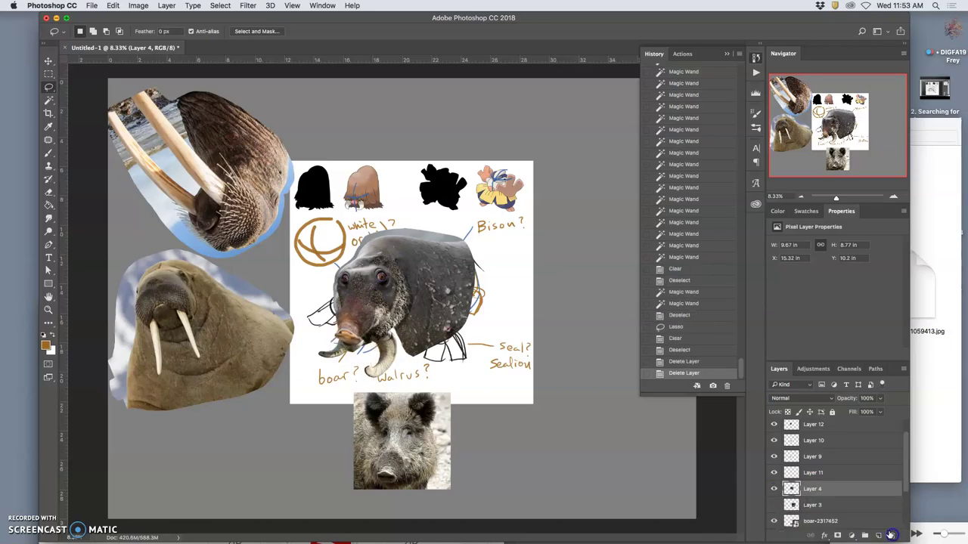
{"action": "left_click_drag", "start_coordinate": [816, 485], "coordinate": [788, 493]}
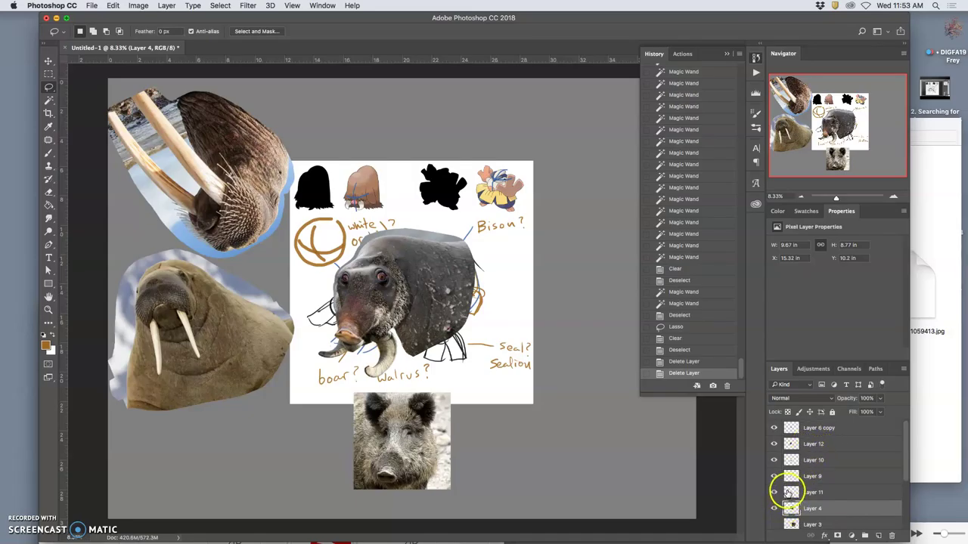
Group the creature's layers from Layer 4 up to Layer 6 copy and toggle the group's visibility to check its contents
{"action": "left_click_drag", "start_coordinate": [791, 448], "coordinate": [820, 438]}
{"action": "left_click", "coordinate": [818, 429], "text": "shift"}
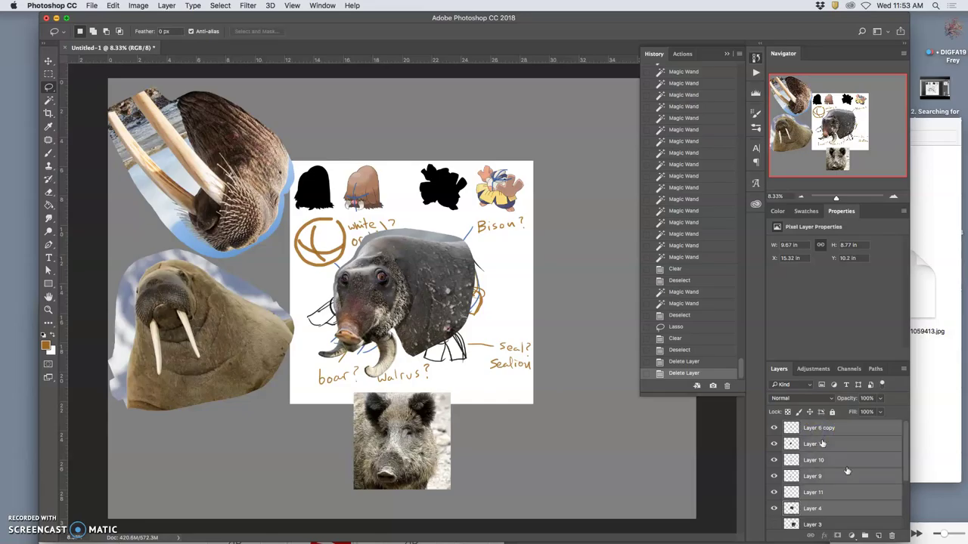
{"action": "left_click", "coordinate": [866, 536]}
{"action": "left_click", "coordinate": [775, 426]}
{"action": "left_click", "coordinate": [775, 426]}
{"action": "left_click", "coordinate": [775, 427]}
{"action": "left_click", "coordinate": [775, 426]}
{"action": "left_click", "coordinate": [775, 426]}
{"action": "left_click", "coordinate": [775, 426]}
Label the new group red and rename it Head
{"action": "right_click", "coordinate": [775, 427]}
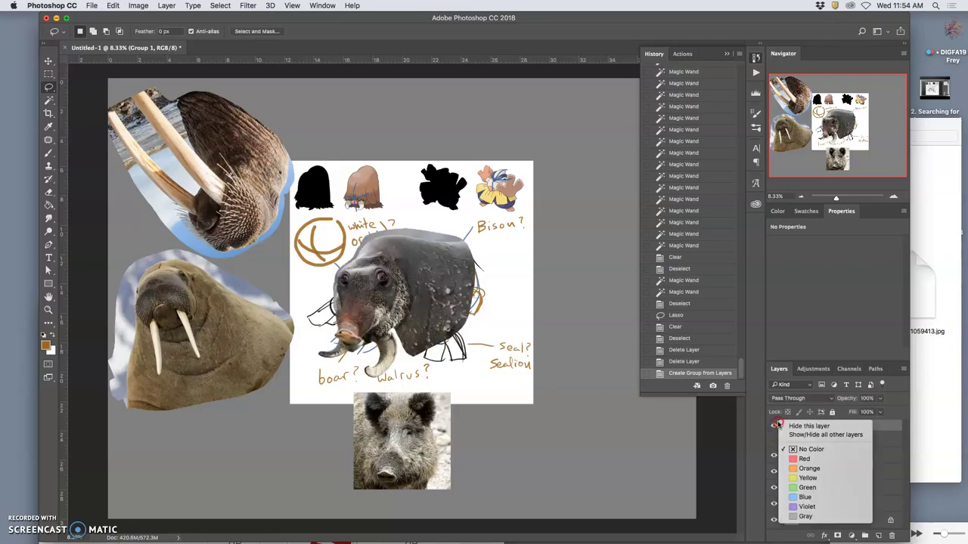
{"action": "left_click", "coordinate": [794, 459]}
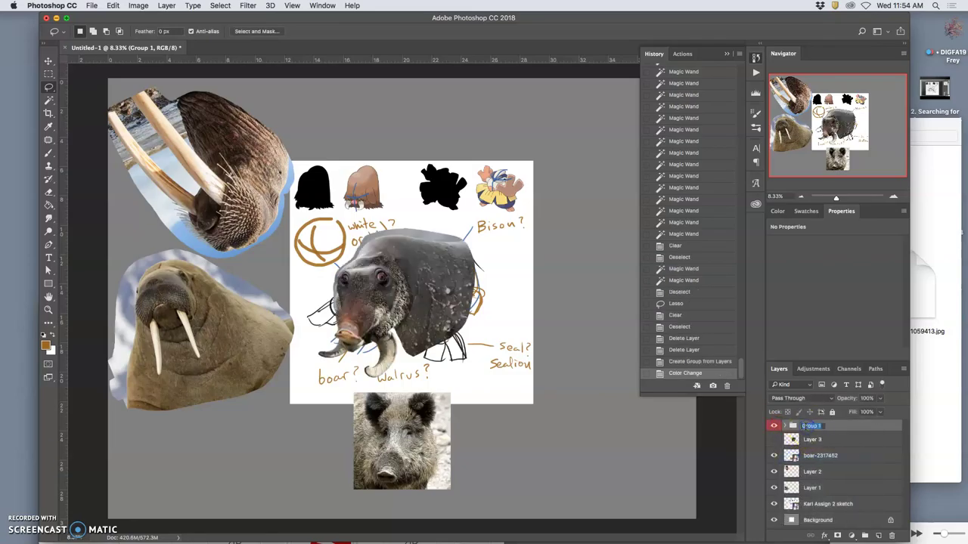
{"action": "key", "text": "Return"}
Try to move the whole head with the Move tool and undo the move
{"action": "left_click", "coordinate": [48, 60]}
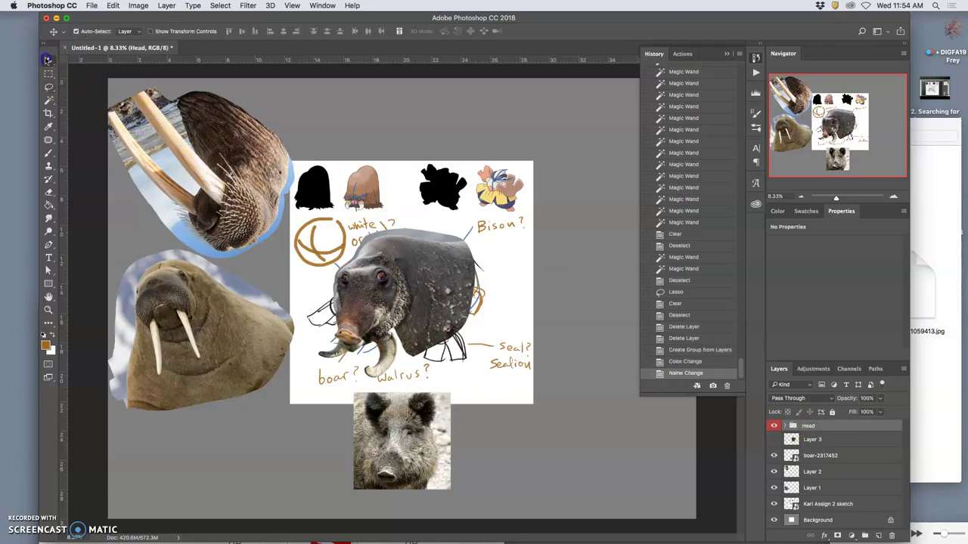
{"action": "left_click_drag", "start_coordinate": [363, 287], "coordinate": [468, 211]}
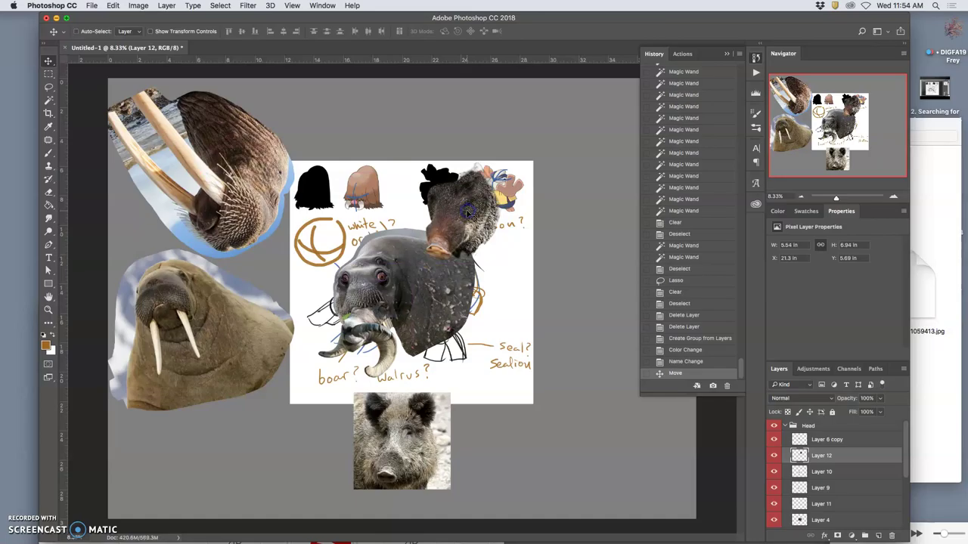
{"action": "key", "text": "super+z"}
Set the Move tool's Auto-Select to Group and move the collapsed Head group off the sketch, beside the boar photo
{"action": "left_click", "coordinate": [807, 426]}
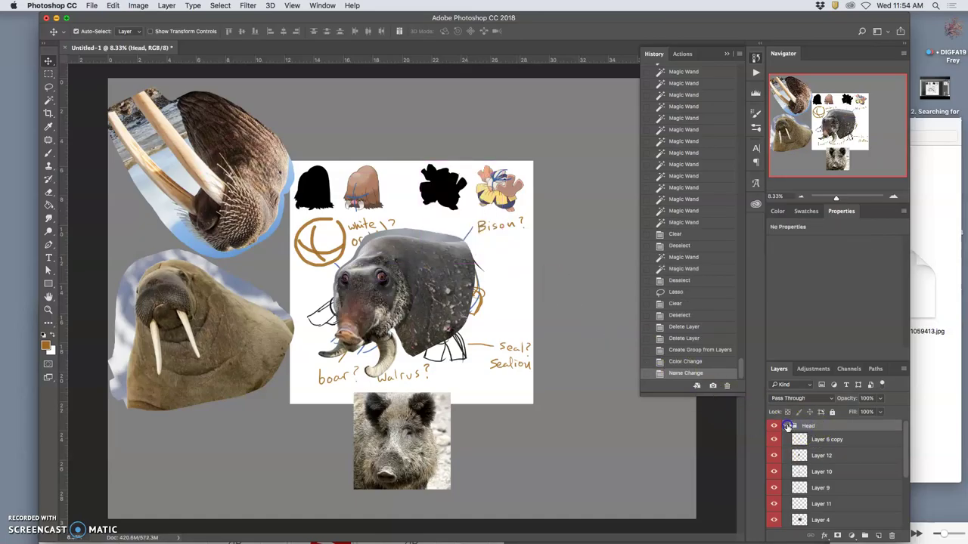
{"action": "left_click", "coordinate": [788, 427]}
{"action": "left_click", "coordinate": [134, 31]}
{"action": "left_click", "coordinate": [127, 24]}
{"action": "mouse_move", "coordinate": [426, 276]}
{"action": "left_mouse_down"}
{"action": "mouse_move", "coordinate": [530, 220]}
{"action": "mouse_move", "coordinate": [574, 138]}
{"action": "mouse_move", "coordinate": [424, 163]}
{"action": "mouse_move", "coordinate": [403, 297]}
{"action": "mouse_move", "coordinate": [577, 354]}
{"action": "mouse_move", "coordinate": [561, 370]}
{"action": "mouse_move", "coordinate": [588, 403]}
{"action": "mouse_move", "coordinate": [566, 390]}
{"action": "left_mouse_up"}
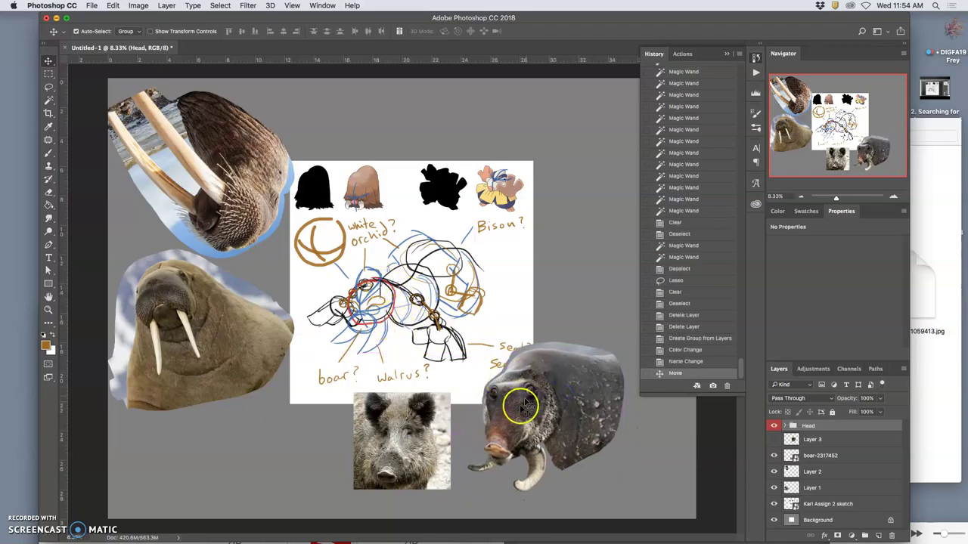
Delete the boar photo and both walrus photos, and move the Head group to the empty area left of the sketch
{"action": "left_click", "coordinate": [428, 445]}
{"action": "key", "text": "Delete"}
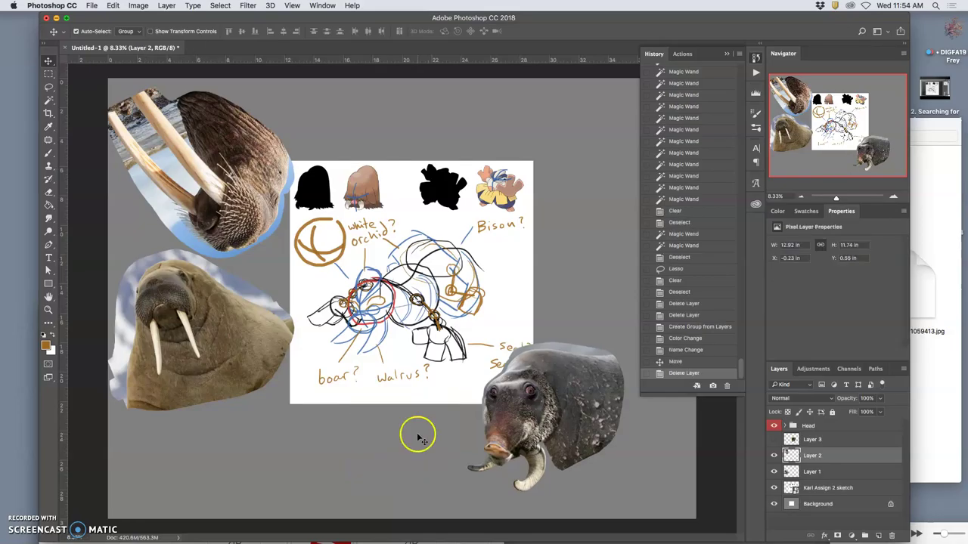
{"action": "left_click", "coordinate": [245, 361]}
{"action": "key", "text": "Delete"}
{"action": "left_click", "coordinate": [242, 176]}
{"action": "key", "text": "Delete"}
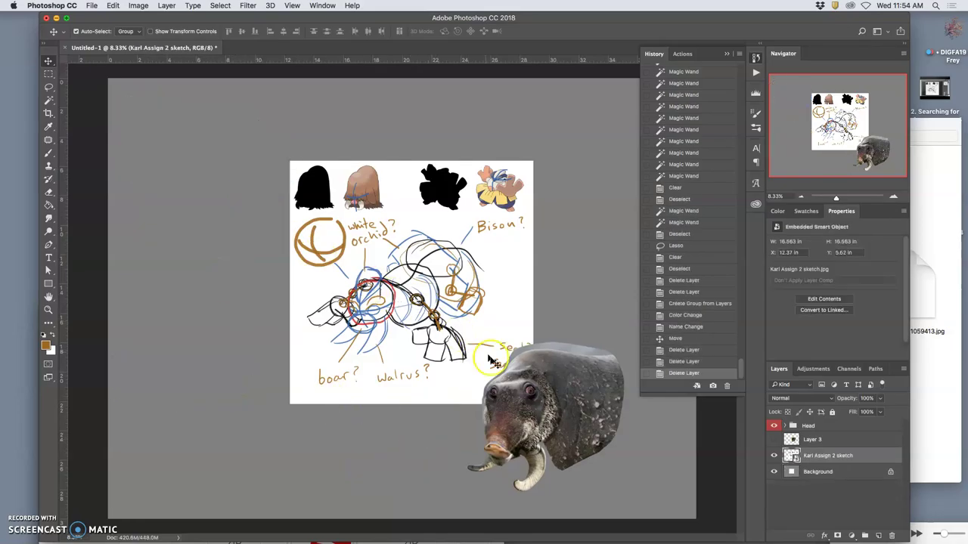
{"action": "mouse_move", "coordinate": [527, 389]}
{"action": "left_mouse_down"}
{"action": "mouse_move", "coordinate": [203, 296]}
{"action": "mouse_move", "coordinate": [185, 368]}
{"action": "left_mouse_up"}
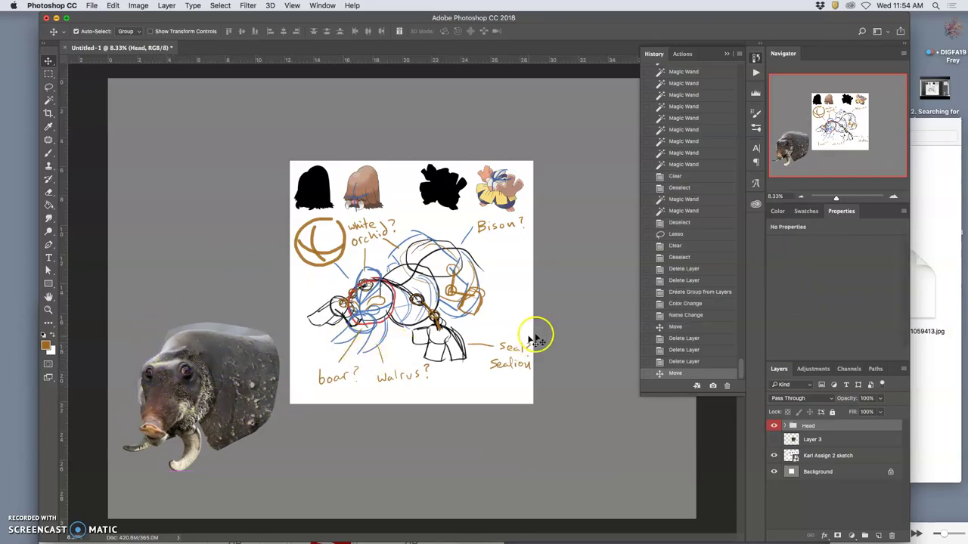
Place bison-3867364.jpg from the coat folder in References over the sketch, shifting it slightly down and left
{"action": "left_click", "coordinate": [930, 256]}
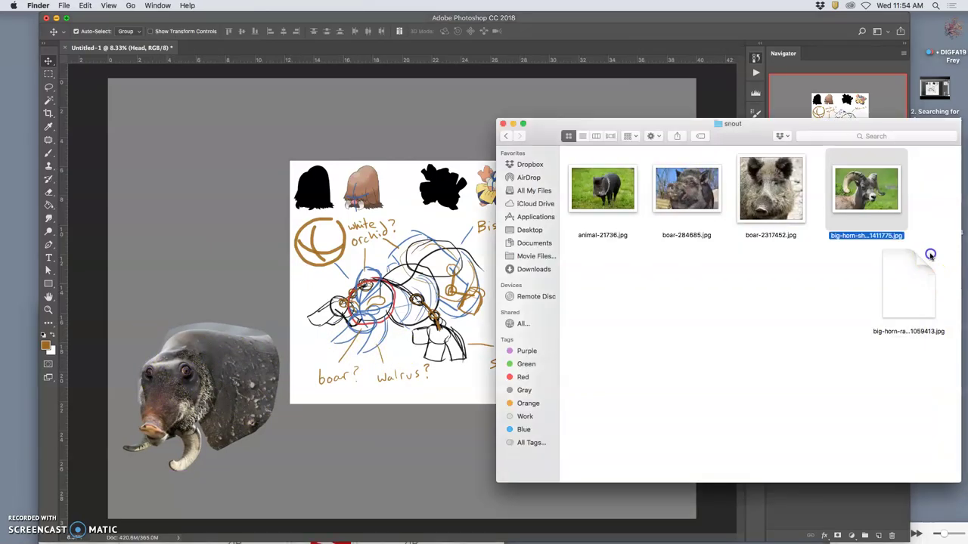
{"action": "left_click", "coordinate": [508, 137]}
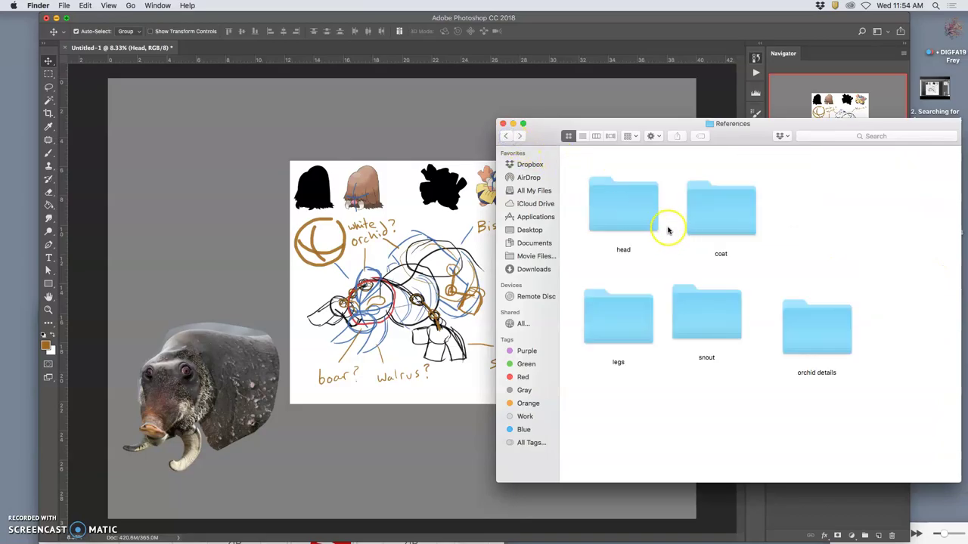
{"action": "double_click", "coordinate": [702, 219]}
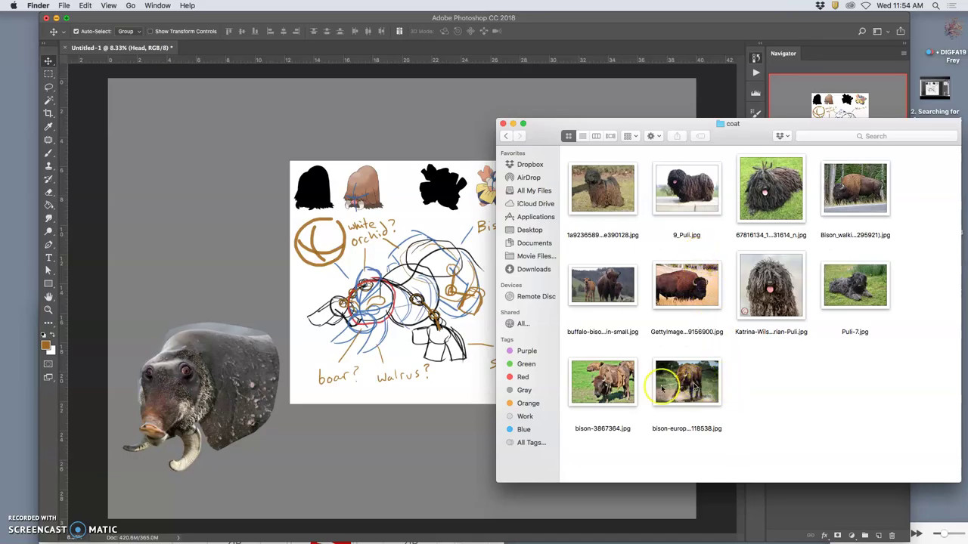
{"action": "left_click_drag", "start_coordinate": [618, 388], "coordinate": [428, 281]}
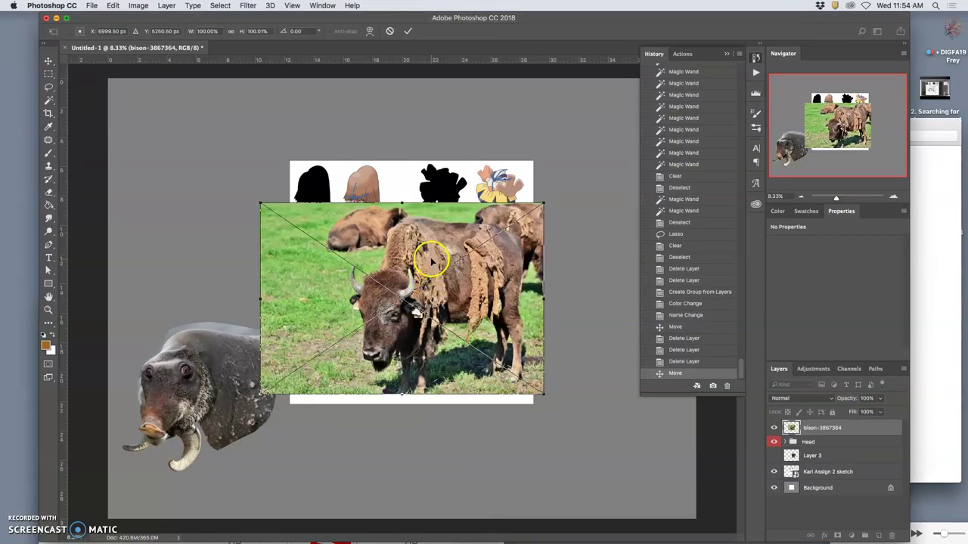
{"action": "mouse_move", "coordinate": [430, 256]}
{"action": "left_mouse_down"}
{"action": "mouse_move", "coordinate": [415, 244]}
{"action": "mouse_move", "coordinate": [291, 270]}
{"action": "mouse_move", "coordinate": [364, 237]}
{"action": "mouse_move", "coordinate": [446, 378]}
{"action": "mouse_move", "coordinate": [412, 286]}
{"action": "left_mouse_up"}
{"action": "key", "text": "Return"}
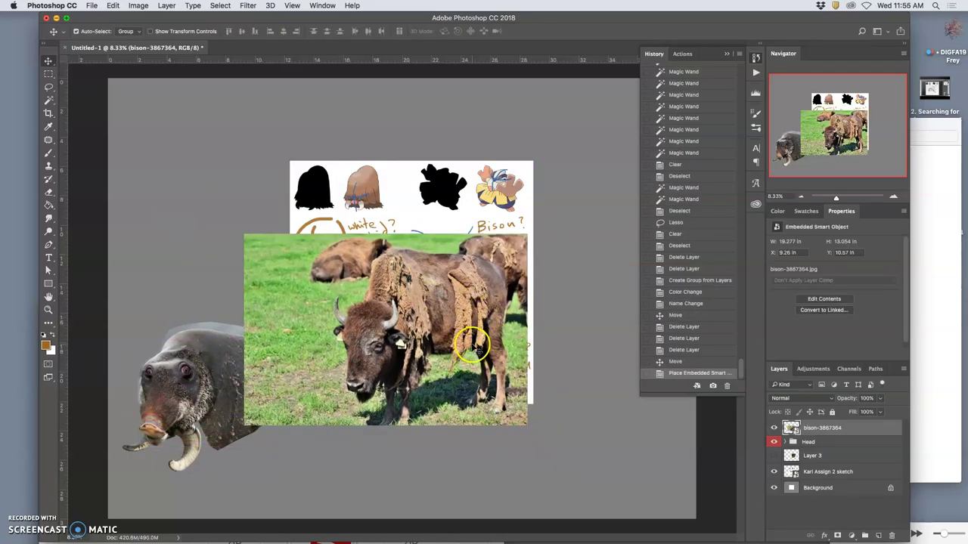
Lasso the front bison's head and body, copy it to a new layer and delete the original bison photo layer
{"action": "left_click", "coordinate": [48, 88]}
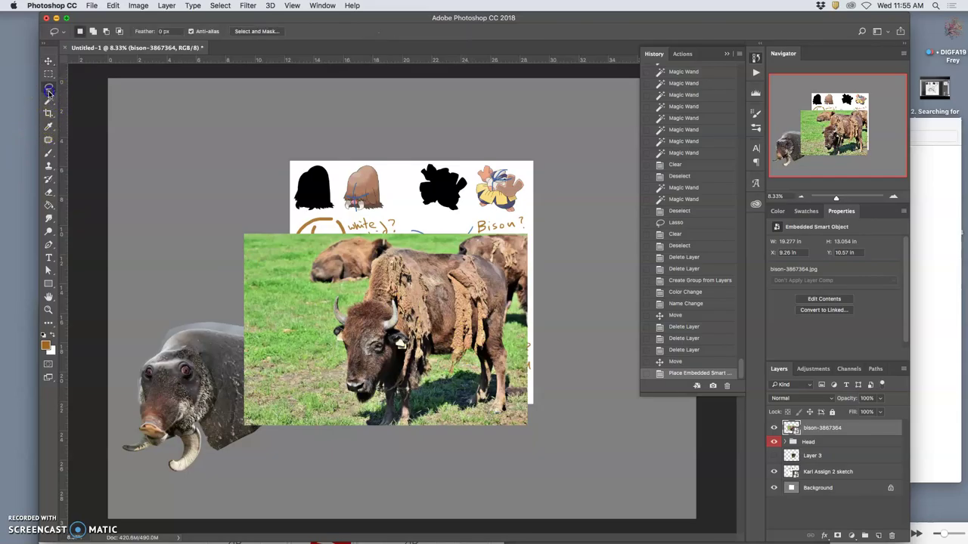
{"action": "key", "text": "super+equal"}
{"action": "key", "text": "super+equal"}
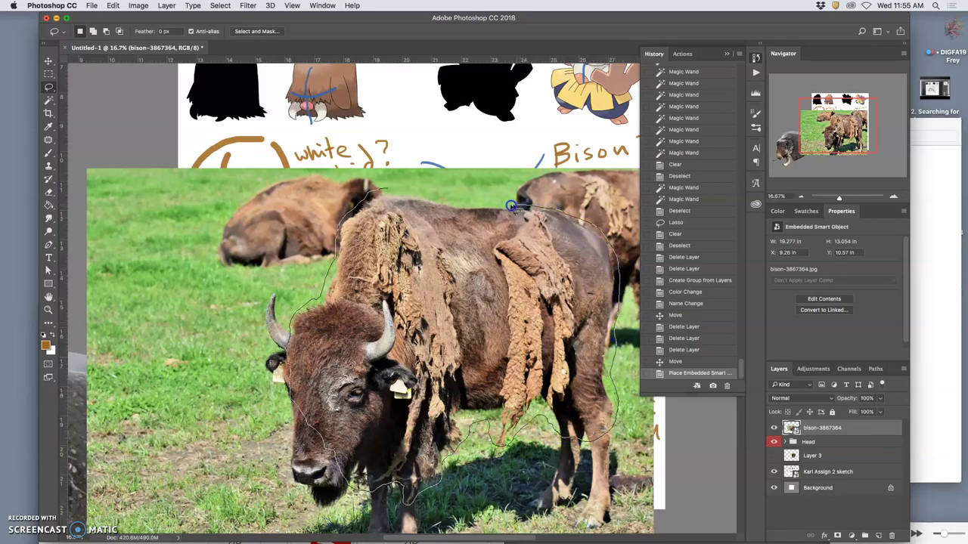
{"action": "left_click_drag", "start_coordinate": [408, 195], "coordinate": [408, 195]}
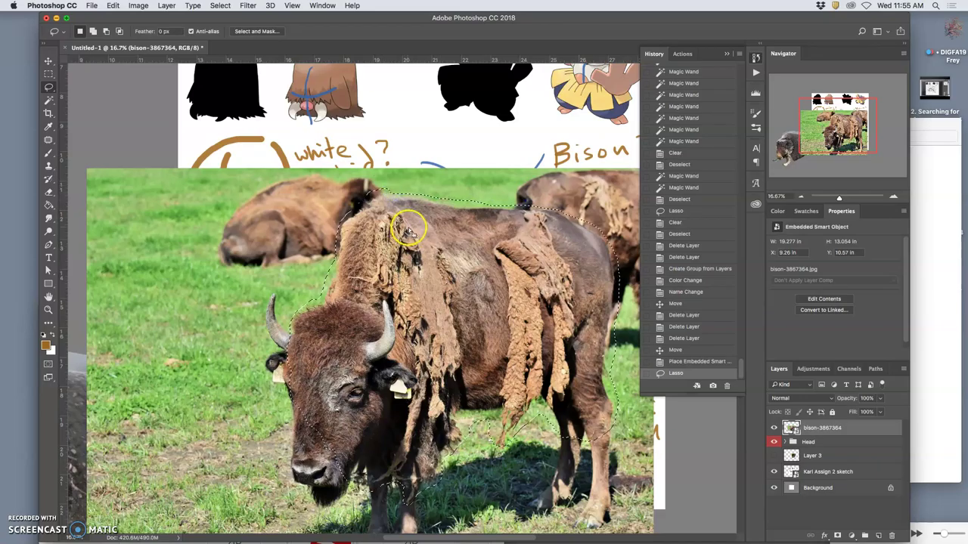
{"action": "key", "text": "ctrl+j"}
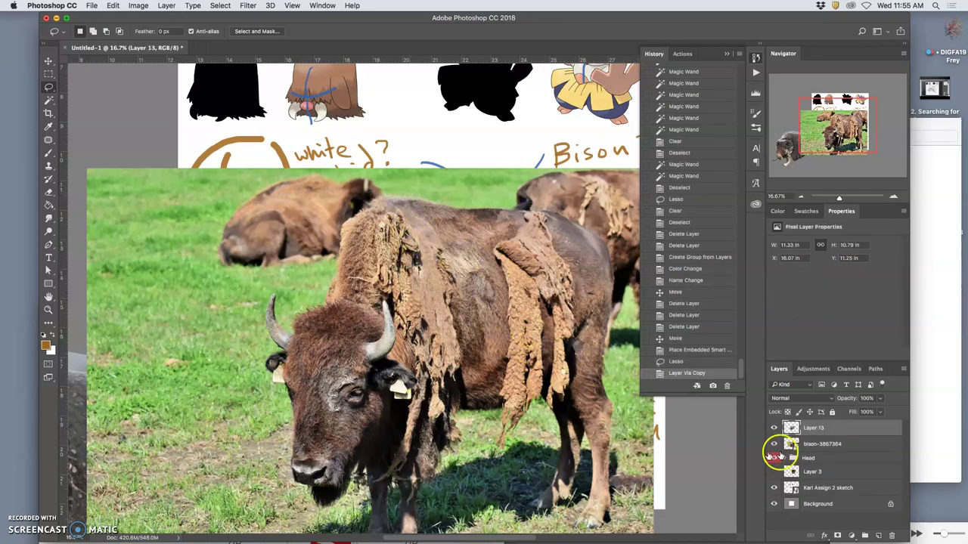
{"action": "left_click", "coordinate": [815, 443]}
{"action": "key", "text": "Delete"}
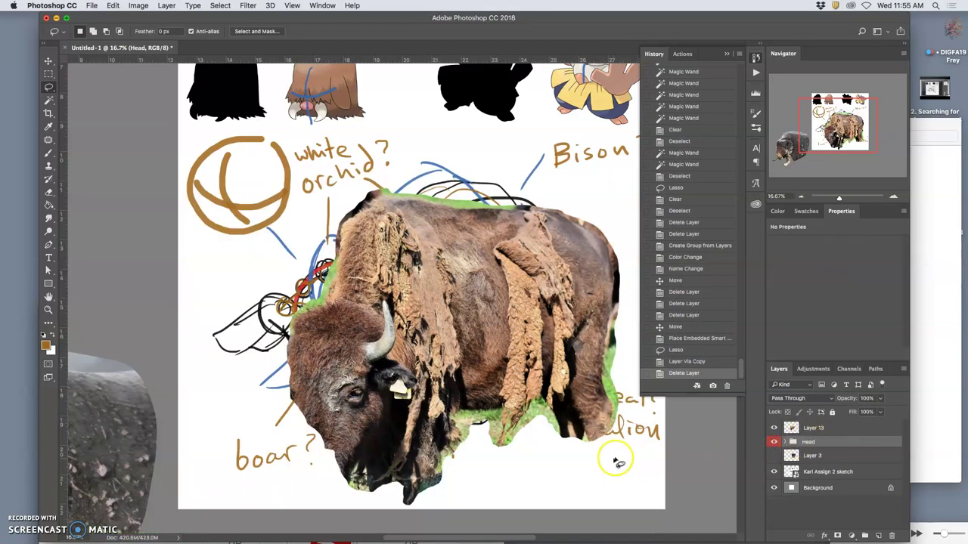
Place the Head group above the bison cut-out in the layer order and move it over the bison's head on the sketch
{"action": "key", "text": "ctrl+minus"}
{"action": "key", "text": "ctrl+minus"}
{"action": "key", "text": "ctrl+minus"}
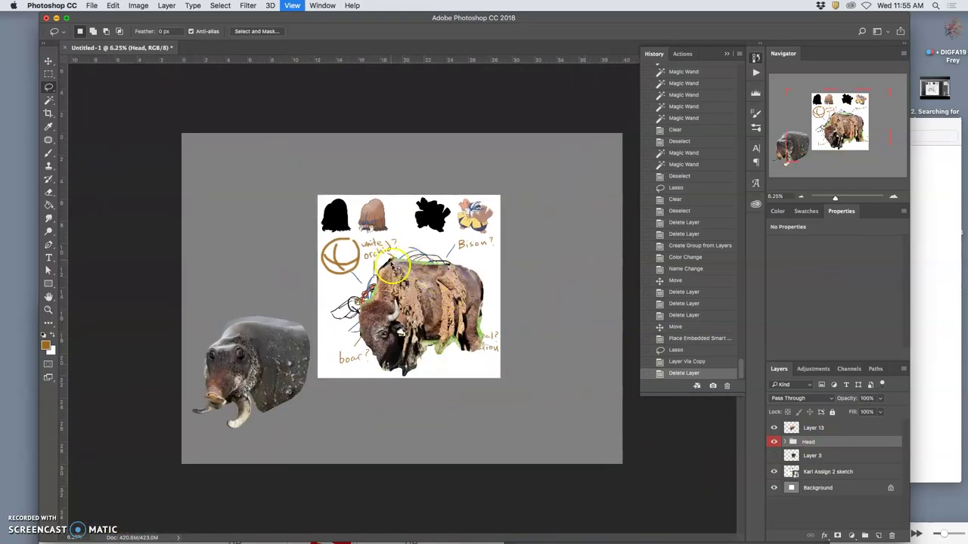
{"action": "left_click", "coordinate": [48, 61]}
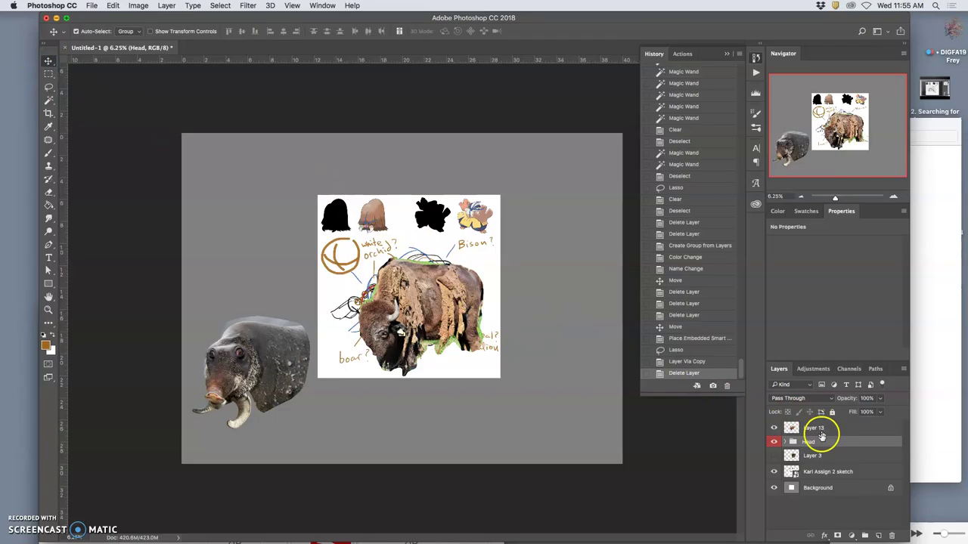
{"action": "left_click_drag", "start_coordinate": [821, 425], "coordinate": [816, 446]}
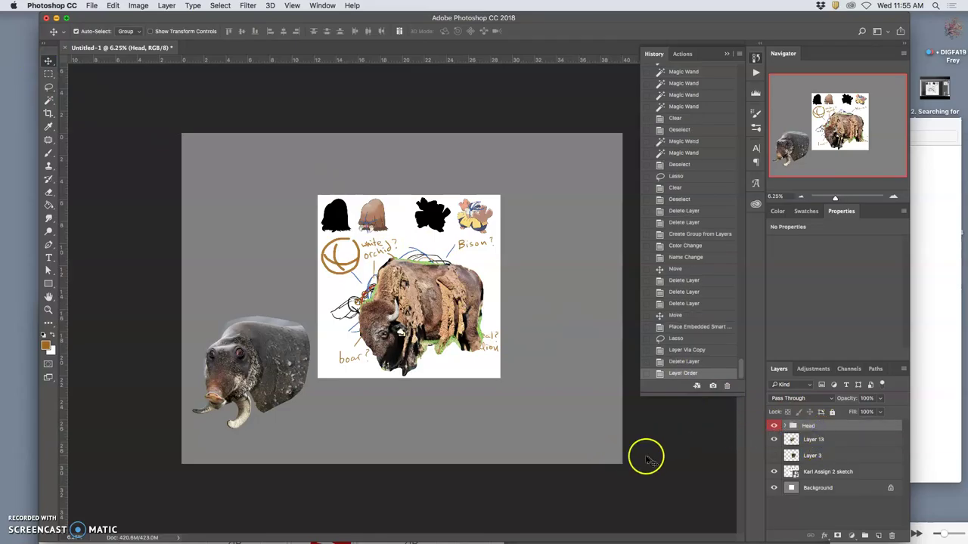
{"action": "left_click_drag", "start_coordinate": [255, 345], "coordinate": [408, 314]}
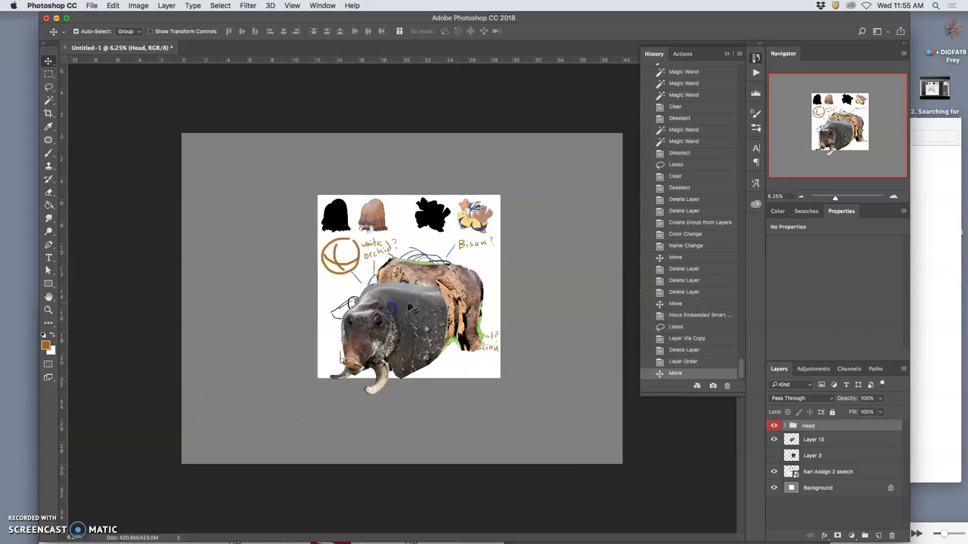
{"action": "key", "text": "super+equal"}
{"action": "key", "text": "super+equal"}
{"action": "key", "text": "super+equal"}
{"action": "left_click_drag", "start_coordinate": [435, 361], "coordinate": [466, 332]}
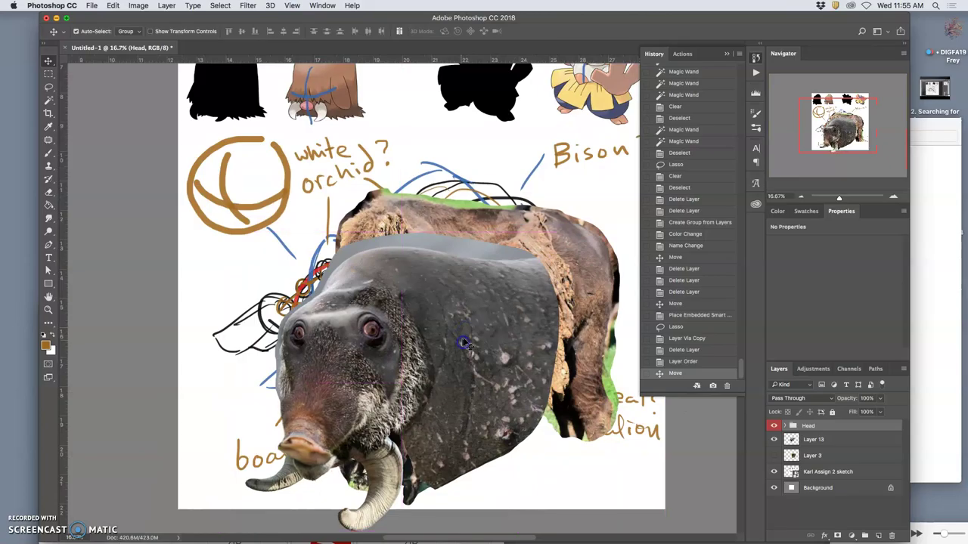
{"action": "key", "text": "ctrl+z"}
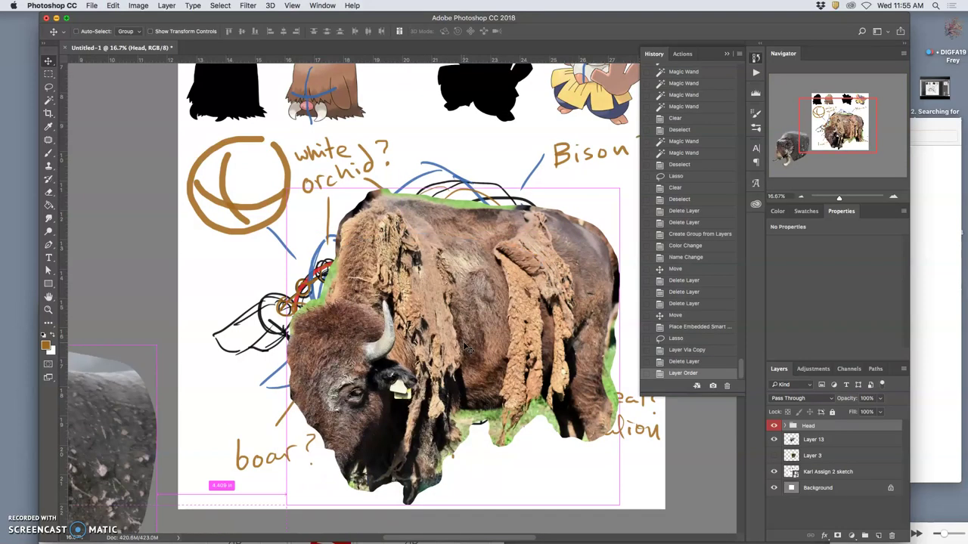
{"action": "key", "text": "ctrl+z"}
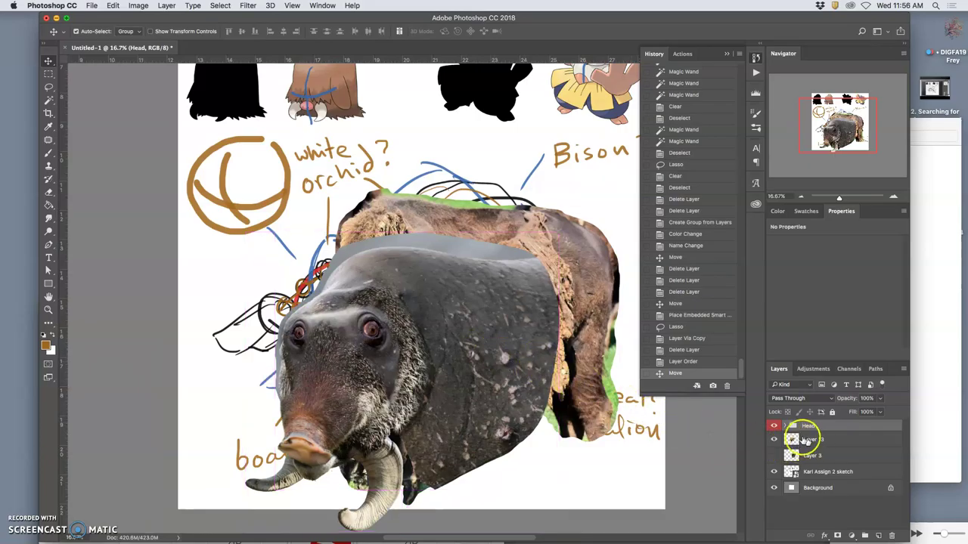
In the Head group's Layer 4, lasso the rear part of the walrus body, delete it and deselect
{"action": "left_click", "coordinate": [783, 425]}
{"action": "left_click", "coordinate": [774, 520]}
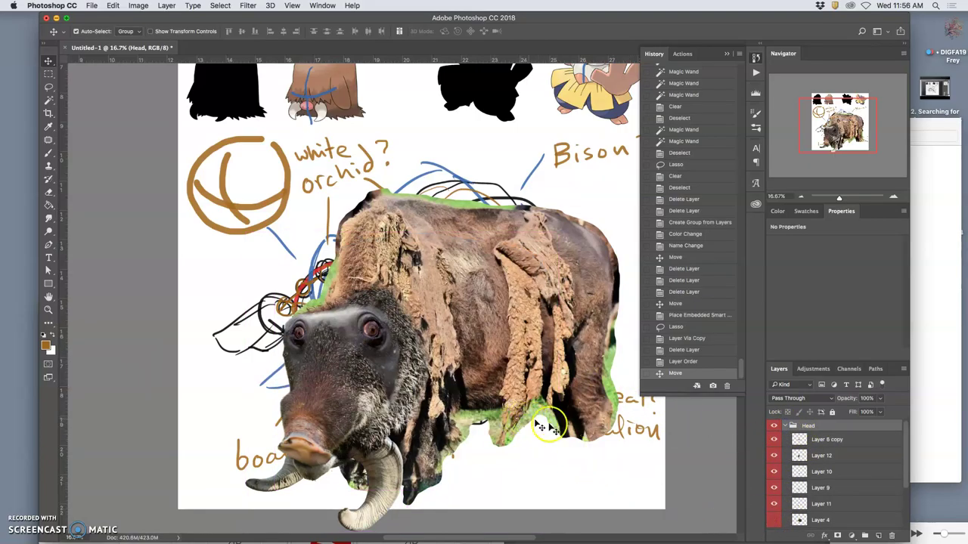
{"action": "left_click", "coordinate": [774, 520]}
{"action": "left_click", "coordinate": [773, 520]}
{"action": "left_click", "coordinate": [773, 521]}
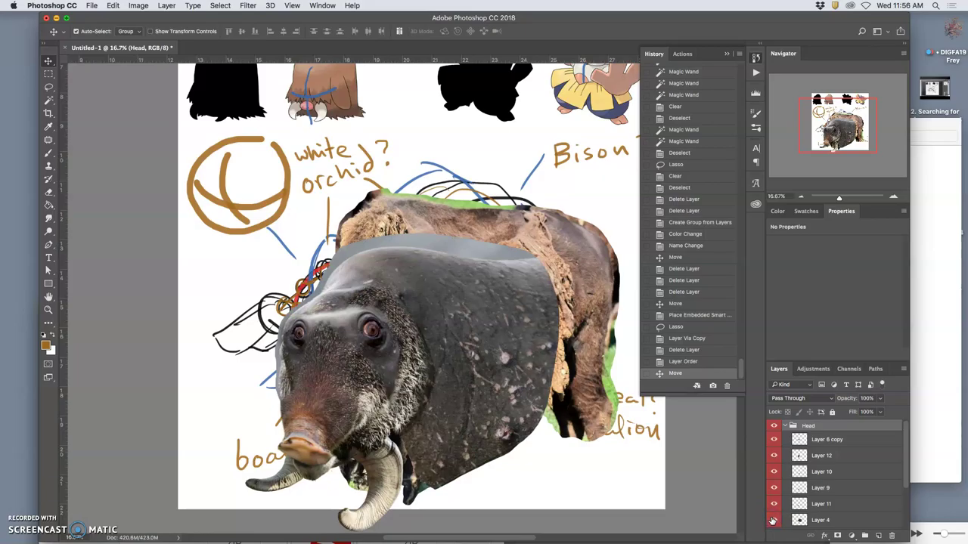
{"action": "left_click", "coordinate": [807, 520]}
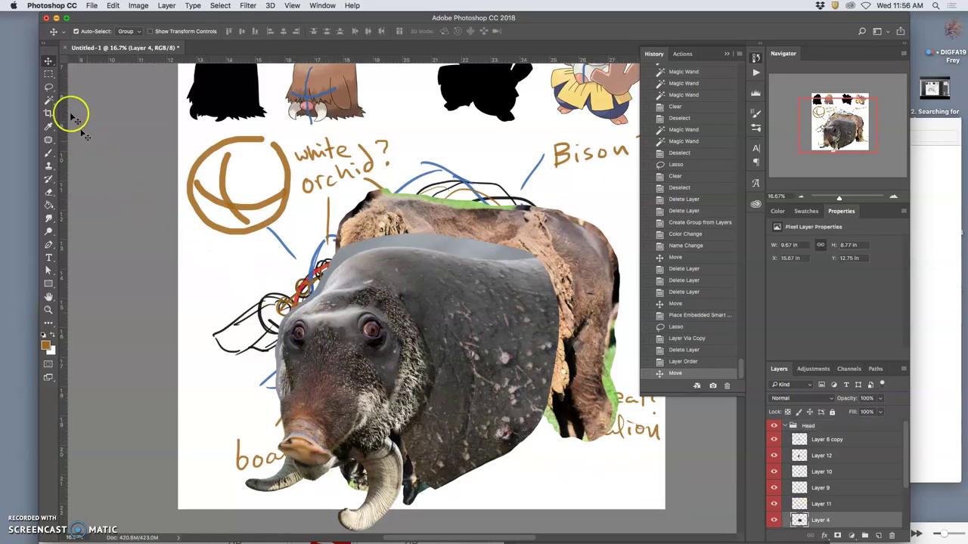
{"action": "left_click", "coordinate": [48, 87]}
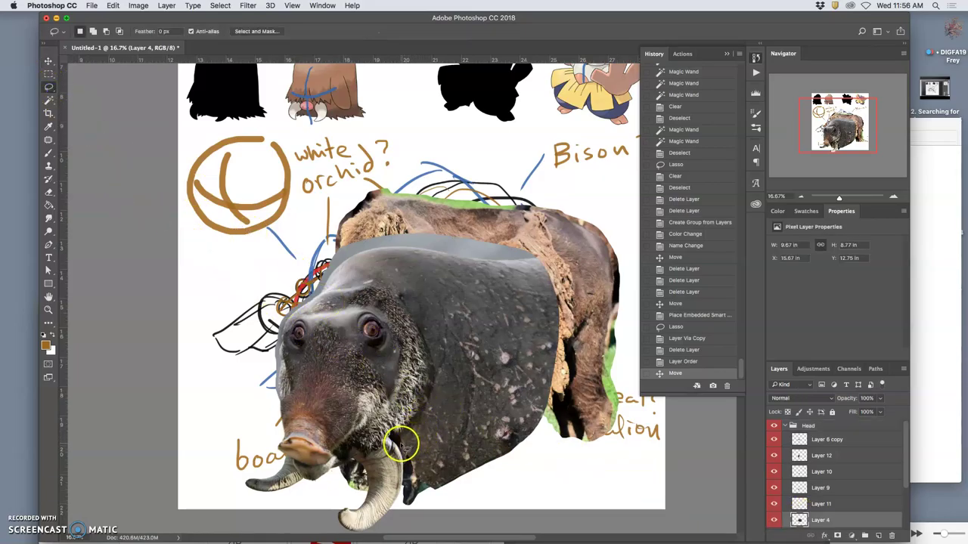
{"action": "left_click_drag", "start_coordinate": [401, 451], "coordinate": [399, 495]}
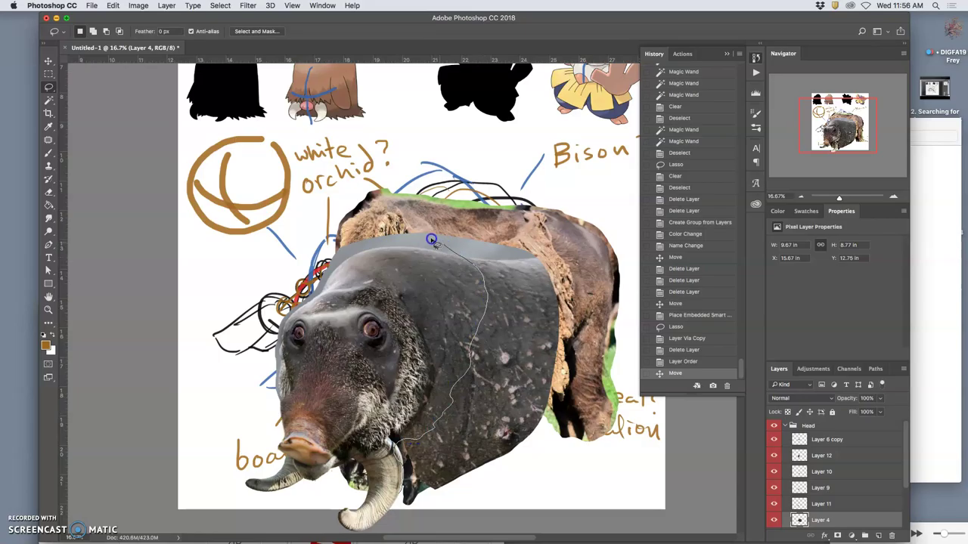
{"action": "mouse_move", "coordinate": [386, 216]}
{"action": "left_mouse_down"}
{"action": "mouse_move", "coordinate": [632, 315]}
{"action": "mouse_move", "coordinate": [565, 476]}
{"action": "mouse_move", "coordinate": [401, 526]}
{"action": "left_mouse_up"}
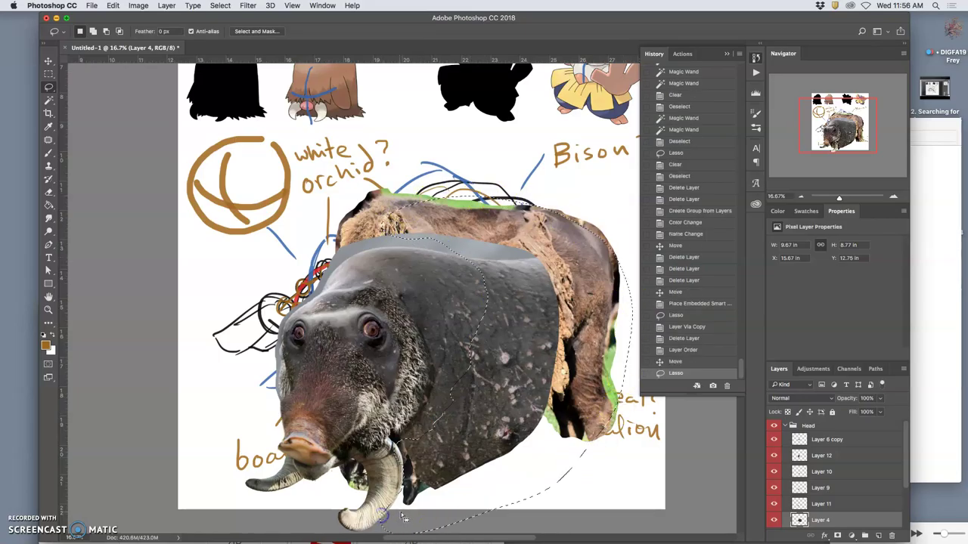
{"action": "key", "text": "Delete"}
{"action": "left_click", "coordinate": [550, 463]}
{"action": "mouse_move", "coordinate": [549, 464]}
{"action": "left_mouse_down"}
{"action": "mouse_move", "coordinate": [514, 393]}
{"action": "mouse_move", "coordinate": [559, 424]}
{"action": "left_mouse_up"}
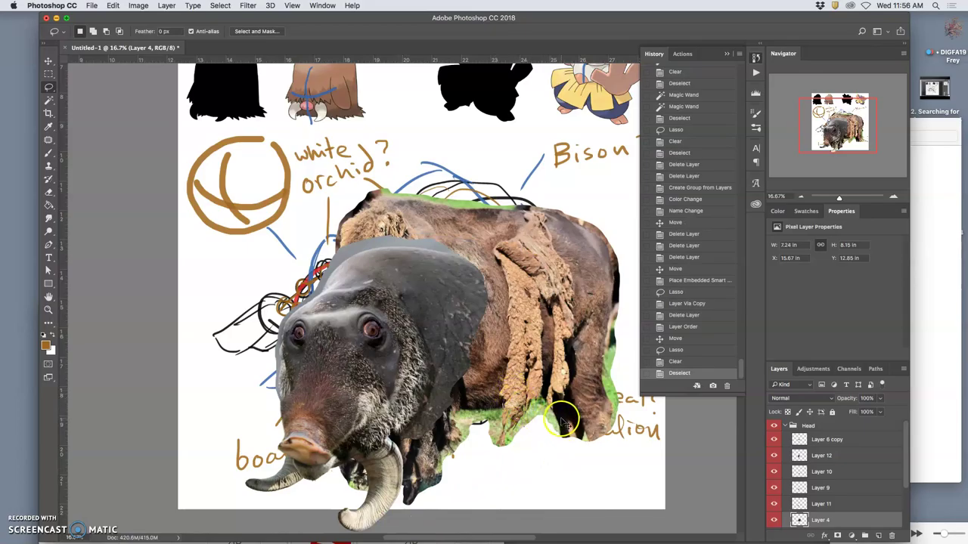
Scale the whole Head group to about 79.5% and shift it slightly left so it sits at the front of the bison
{"action": "key", "text": "super+minus"}
{"action": "key", "text": "super+minus"}
{"action": "left_click", "coordinate": [807, 428]}
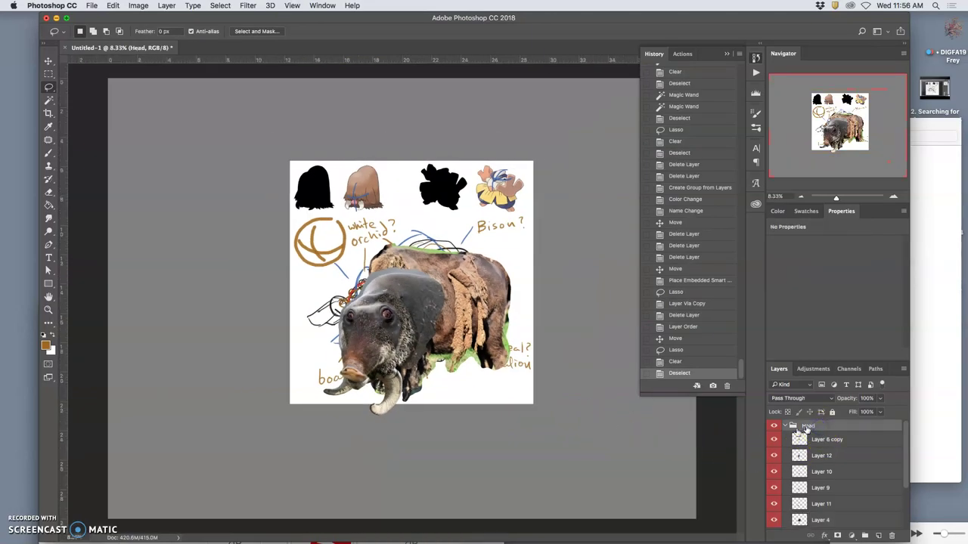
{"action": "key", "text": "super+t"}
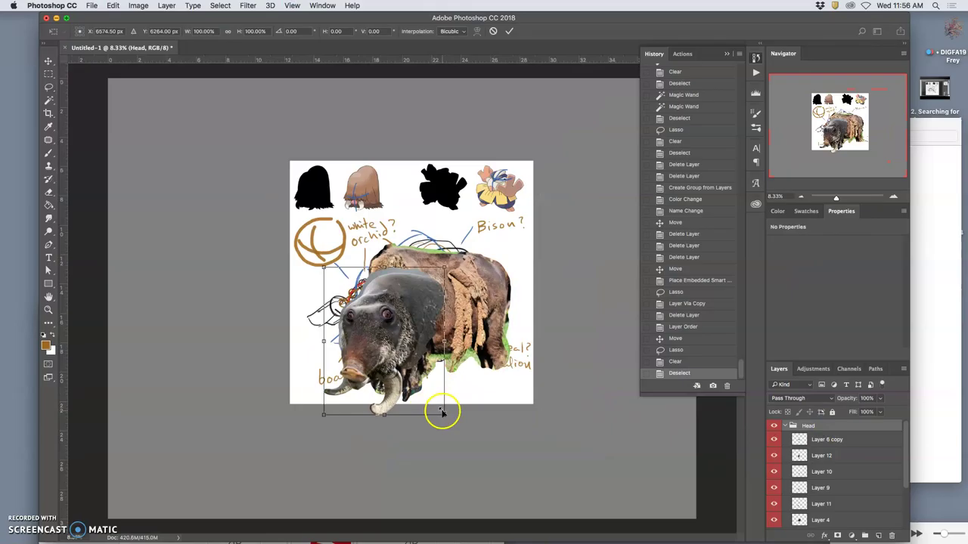
{"action": "left_click_drag", "start_coordinate": [445, 413], "coordinate": [424, 386]}
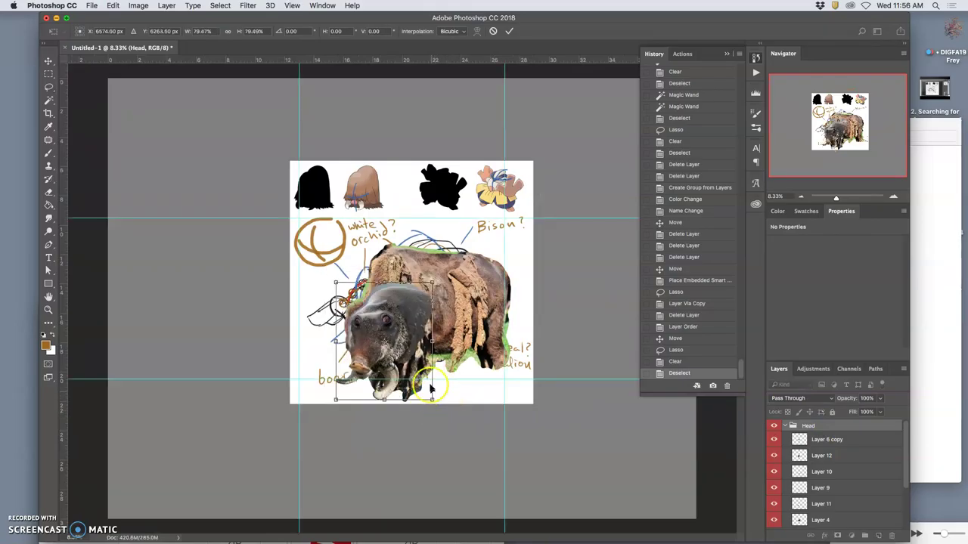
{"action": "left_click_drag", "start_coordinate": [403, 326], "coordinate": [418, 365]}
{"action": "left_click_drag", "start_coordinate": [388, 335], "coordinate": [385, 328]}
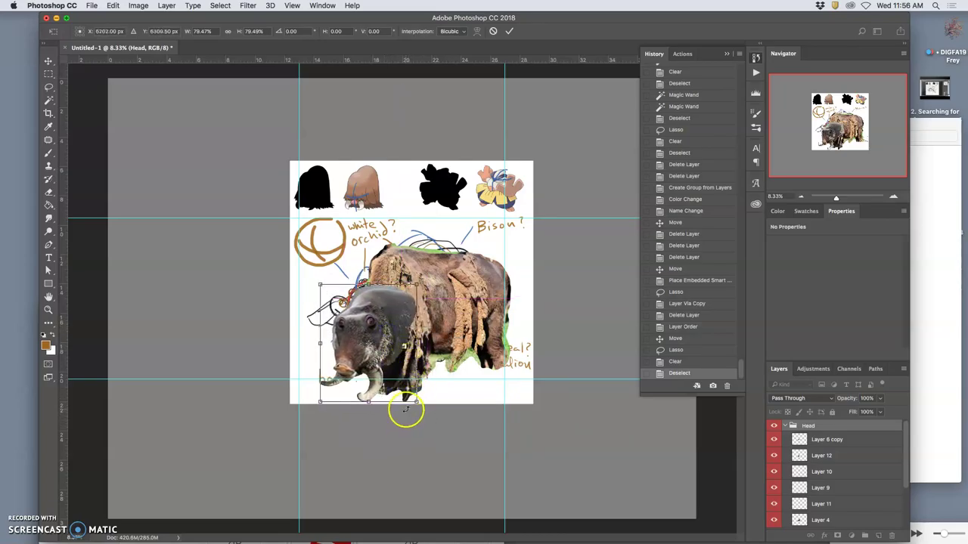
{"action": "key", "text": "Return"}
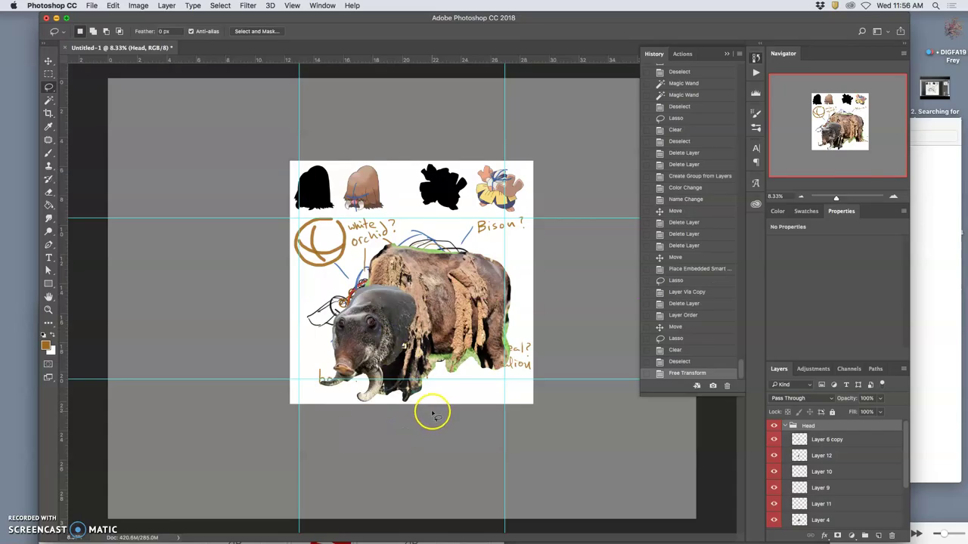
Collapse the Head group and warp the bison on Layer 13, pulling its front toward the face and its rump inward to follow the sketch
{"action": "key", "text": "super+equal"}
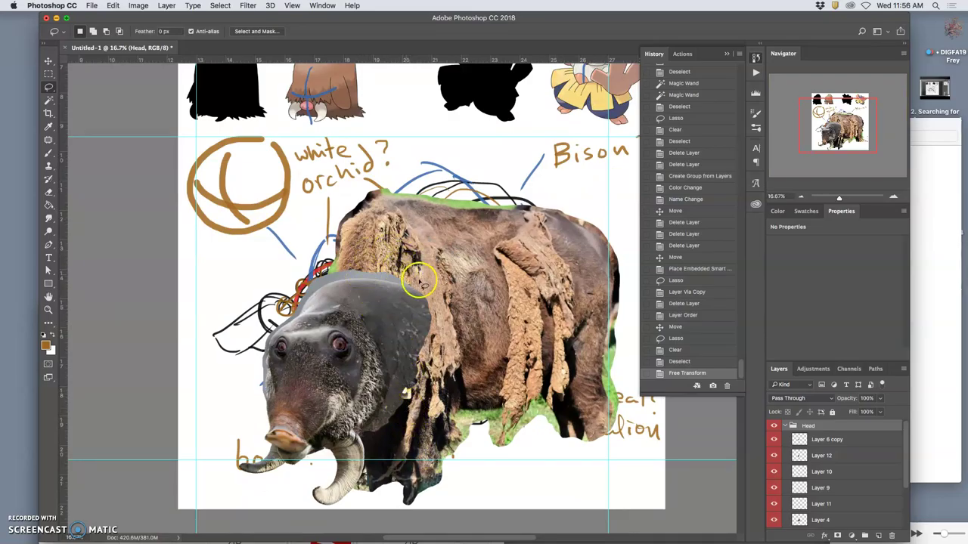
{"action": "left_click", "coordinate": [785, 425]}
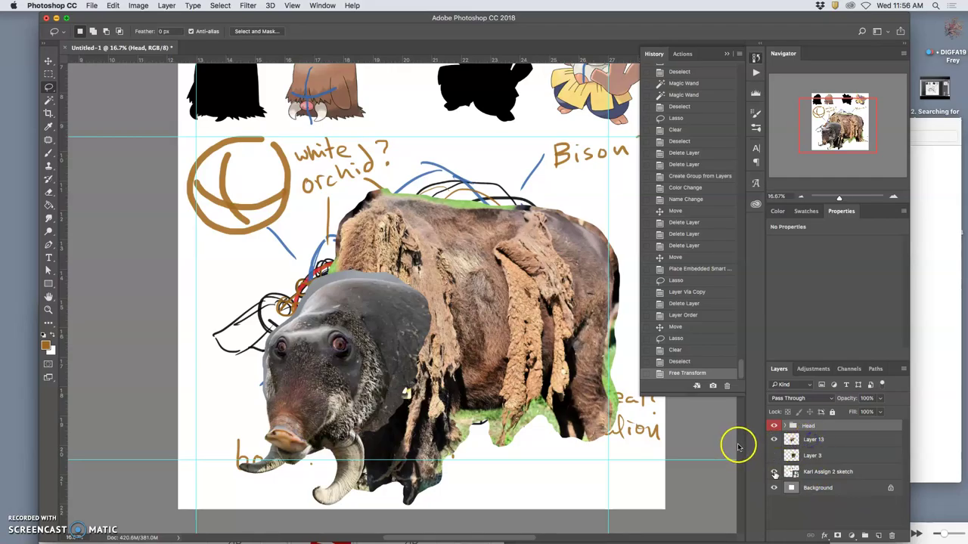
{"action": "key", "text": "alt+bracketleft"}
{"action": "key", "text": "super+t"}
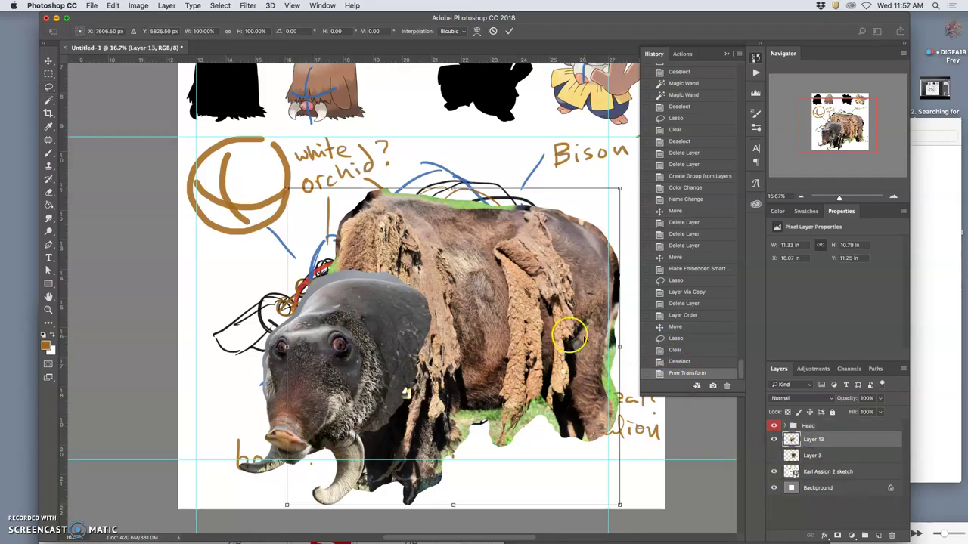
{"action": "right_click", "coordinate": [511, 315]}
{"action": "left_click", "coordinate": [531, 376]}
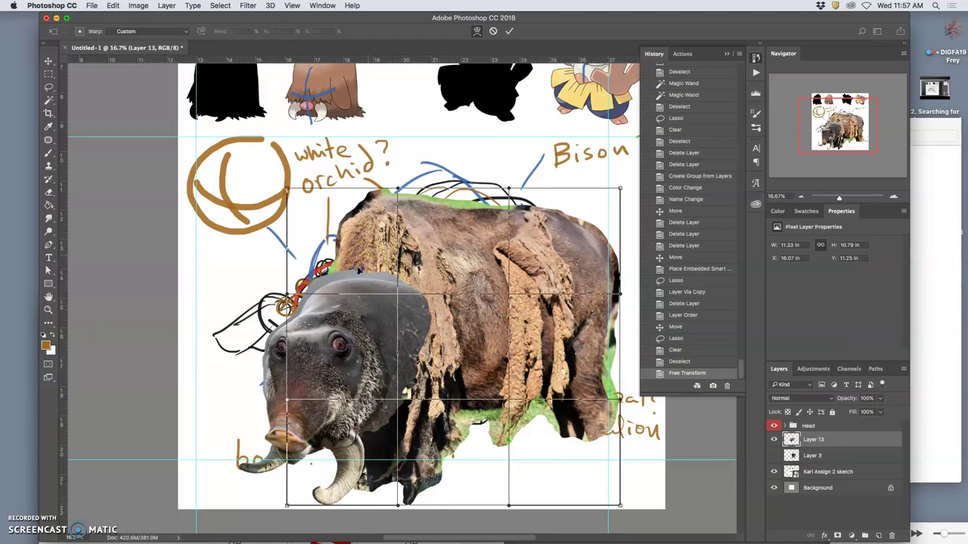
{"action": "left_click_drag", "start_coordinate": [297, 189], "coordinate": [318, 221]}
{"action": "left_click_drag", "start_coordinate": [316, 257], "coordinate": [287, 257]}
{"action": "left_click_drag", "start_coordinate": [441, 306], "coordinate": [464, 313]}
{"action": "left_click_drag", "start_coordinate": [355, 290], "coordinate": [349, 283]}
{"action": "left_click_drag", "start_coordinate": [557, 231], "coordinate": [530, 219]}
{"action": "left_click_drag", "start_coordinate": [583, 302], "coordinate": [579, 259]}
{"action": "left_click_drag", "start_coordinate": [568, 209], "coordinate": [563, 212]}
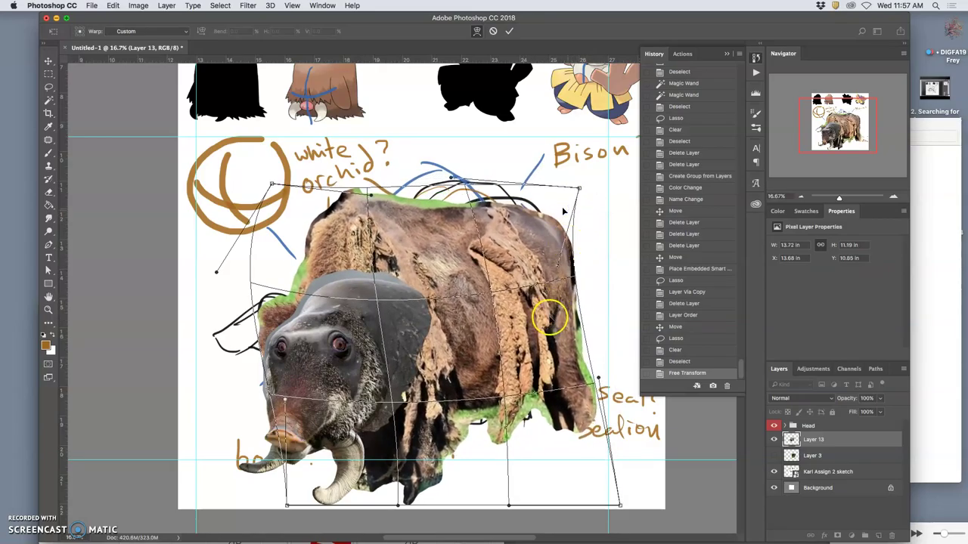
Refine the warp across the bison's flank, belly and shoulder, then apply the transformation
{"action": "left_click_drag", "start_coordinate": [491, 271], "coordinate": [519, 280]}
{"action": "left_click_drag", "start_coordinate": [512, 385], "coordinate": [550, 384]}
{"action": "left_click_drag", "start_coordinate": [440, 437], "coordinate": [402, 443]}
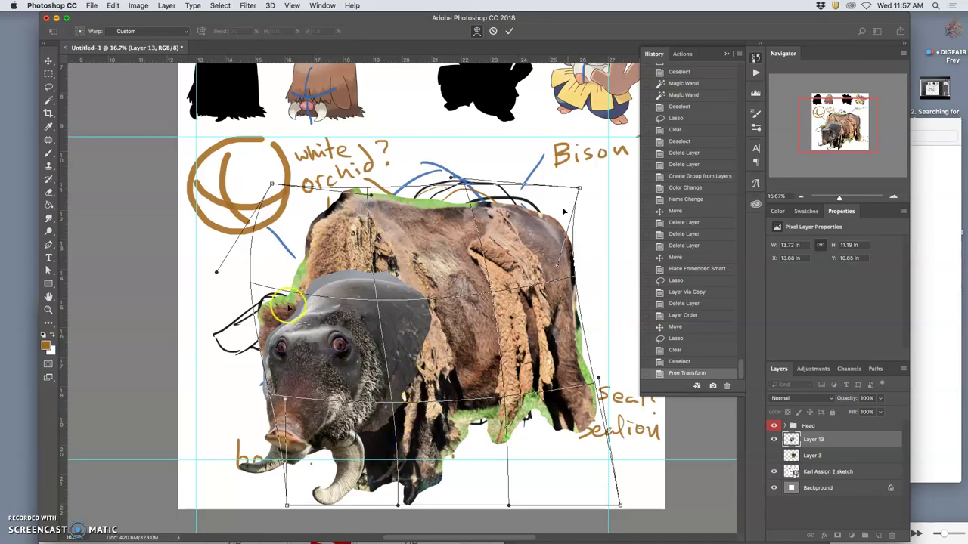
{"action": "left_click_drag", "start_coordinate": [289, 303], "coordinate": [279, 306]}
{"action": "left_click_drag", "start_coordinate": [404, 318], "coordinate": [405, 324]}
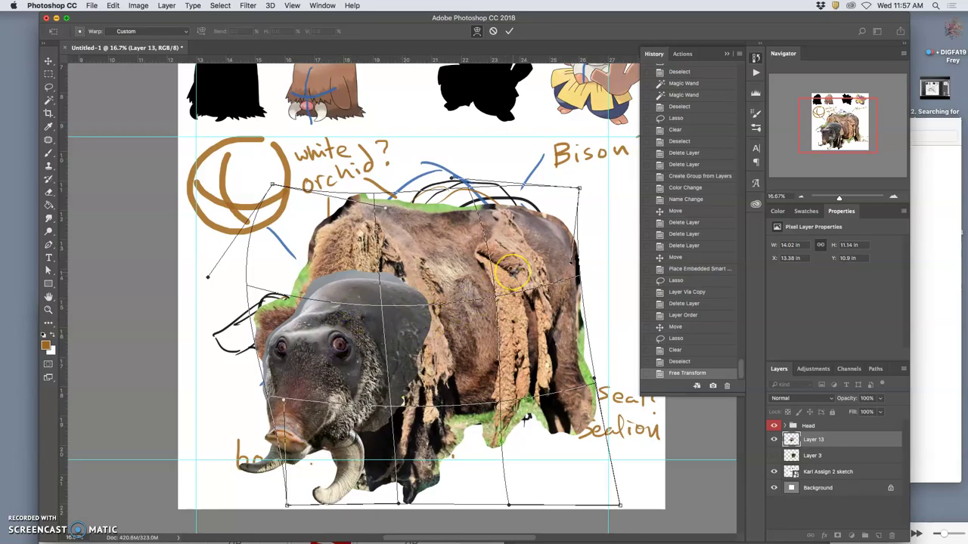
{"action": "double_click", "coordinate": [511, 272]}
{"action": "key", "text": "super+minus"}
{"action": "key", "text": "super+minus"}
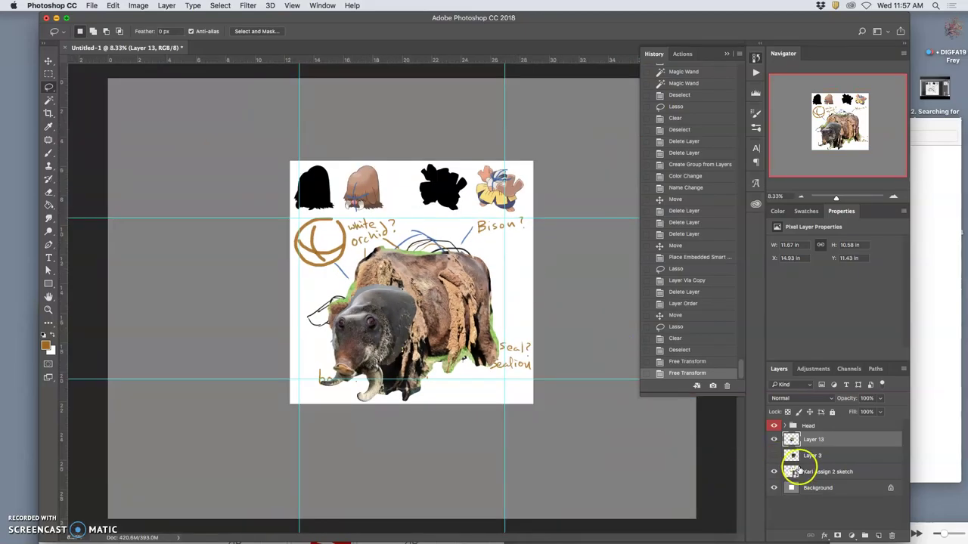
On Layer 4 in the Head group, erase the back edge of the walrus neck with a soft 156 px Eraser to blend into the bison coat
{"action": "left_click", "coordinate": [784, 425]}
{"action": "scroll", "coordinate": [827, 484], "scroll_direction": "down", "scroll_amount": 2}
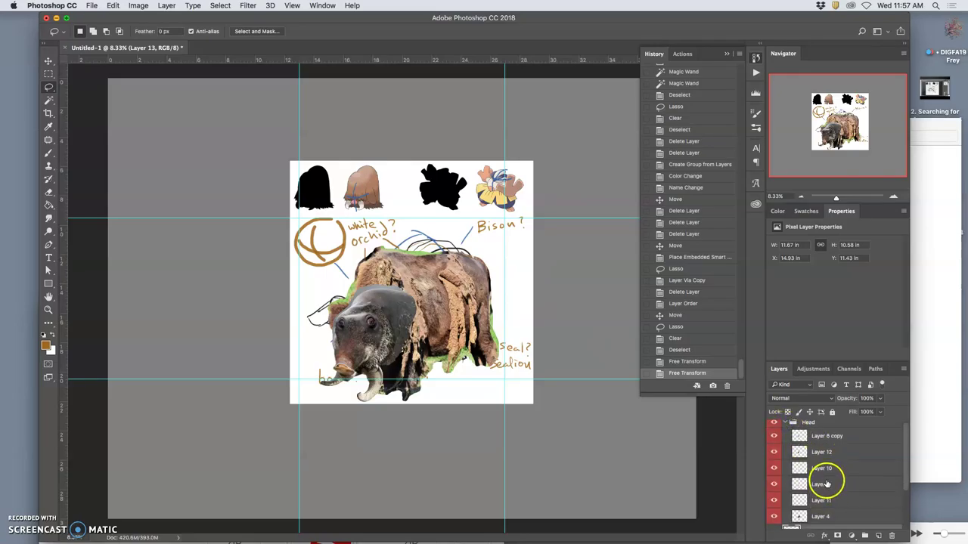
{"action": "left_click", "coordinate": [813, 510]}
{"action": "left_click", "coordinate": [773, 510]}
{"action": "left_click", "coordinate": [773, 510]}
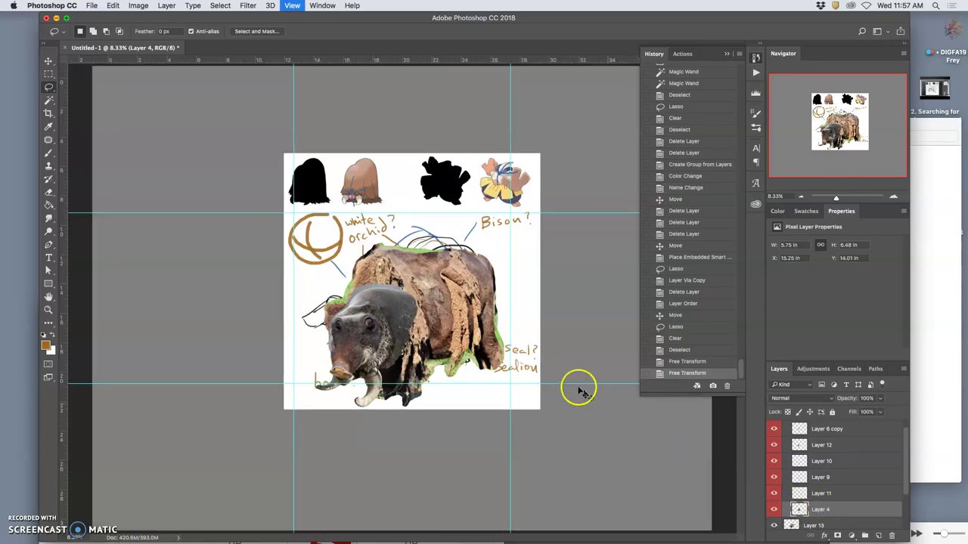
{"action": "key", "text": "super+plus"}
{"action": "key", "text": "super+plus"}
{"action": "key", "text": "super+plus"}
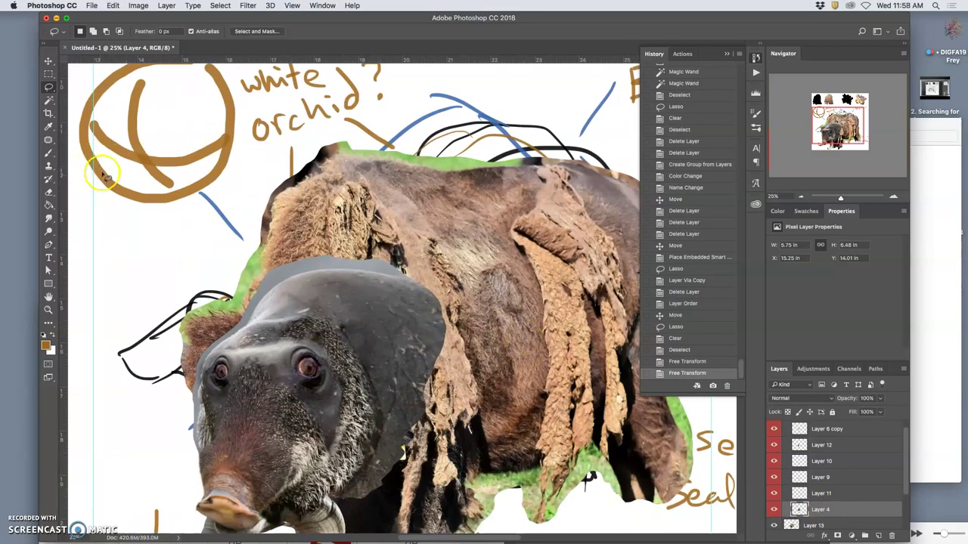
{"action": "left_click", "coordinate": [48, 191]}
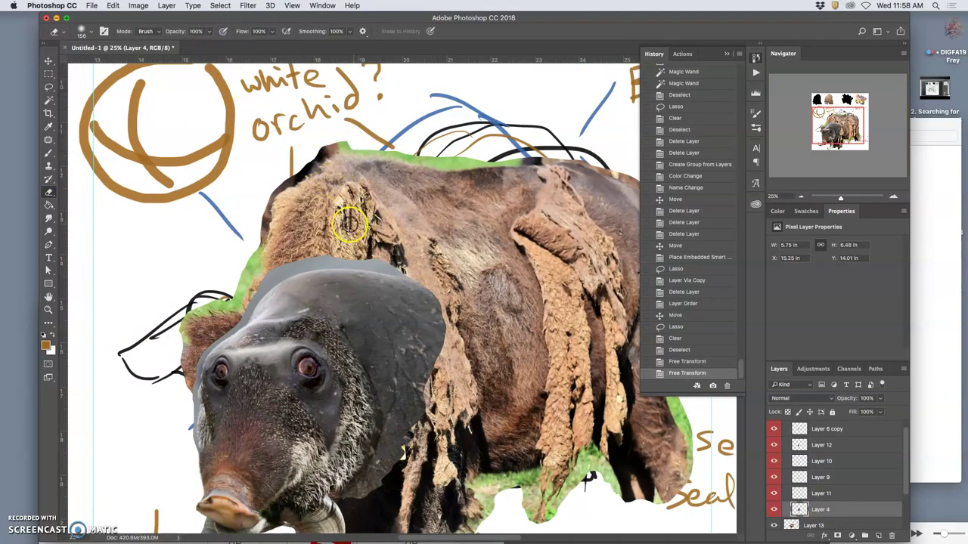
{"action": "left_click", "coordinate": [85, 32]}
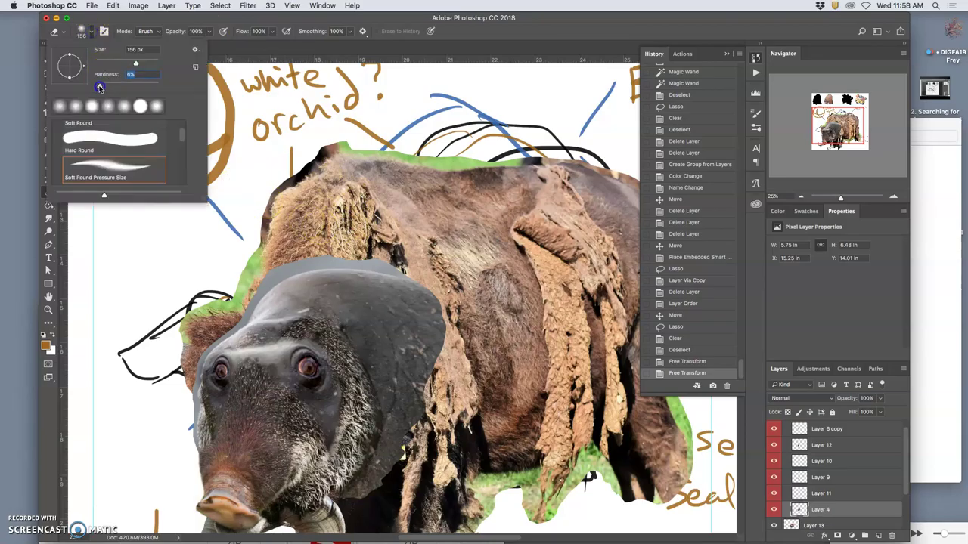
{"action": "left_click", "coordinate": [388, 252]}
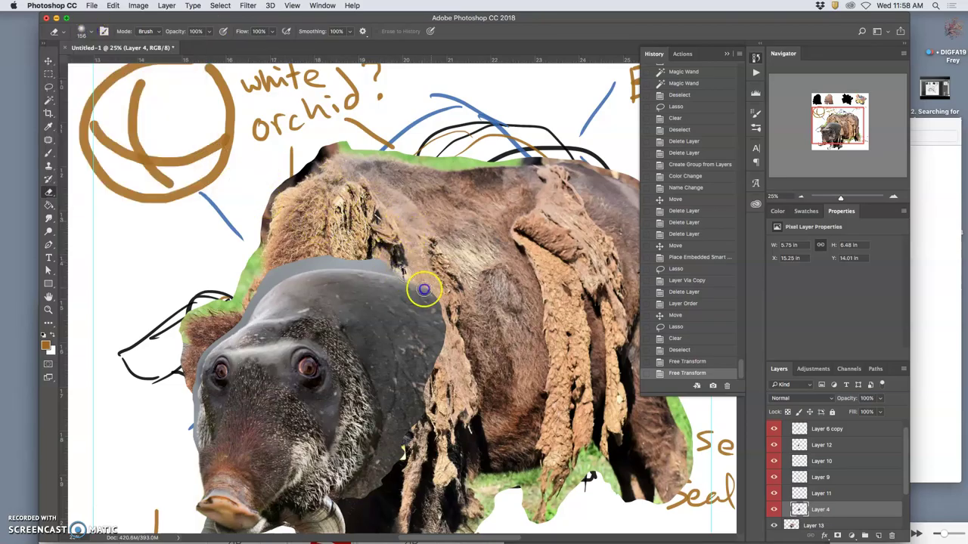
{"action": "mouse_move", "coordinate": [441, 303]}
{"action": "left_mouse_down"}
{"action": "mouse_move", "coordinate": [422, 435]}
{"action": "mouse_move", "coordinate": [411, 426]}
{"action": "mouse_move", "coordinate": [374, 493]}
{"action": "left_mouse_up"}
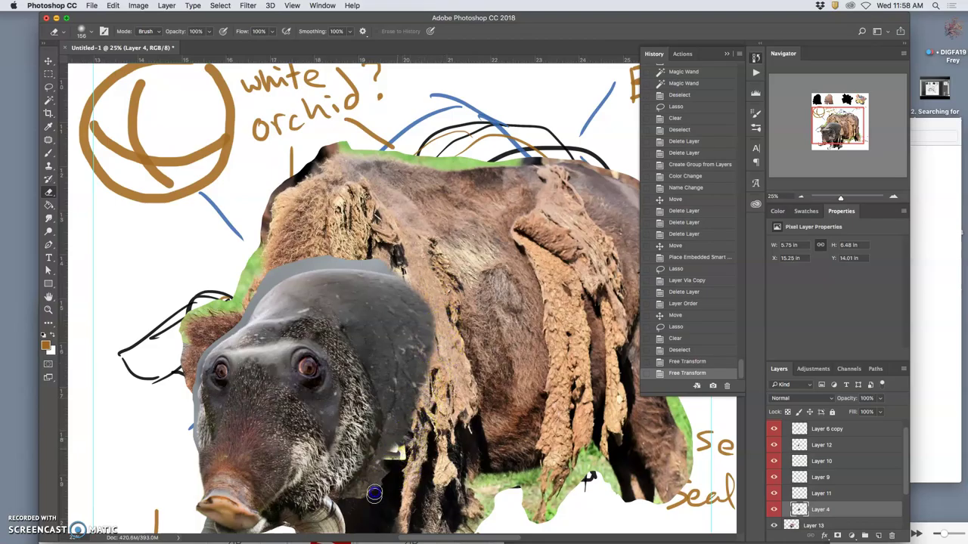